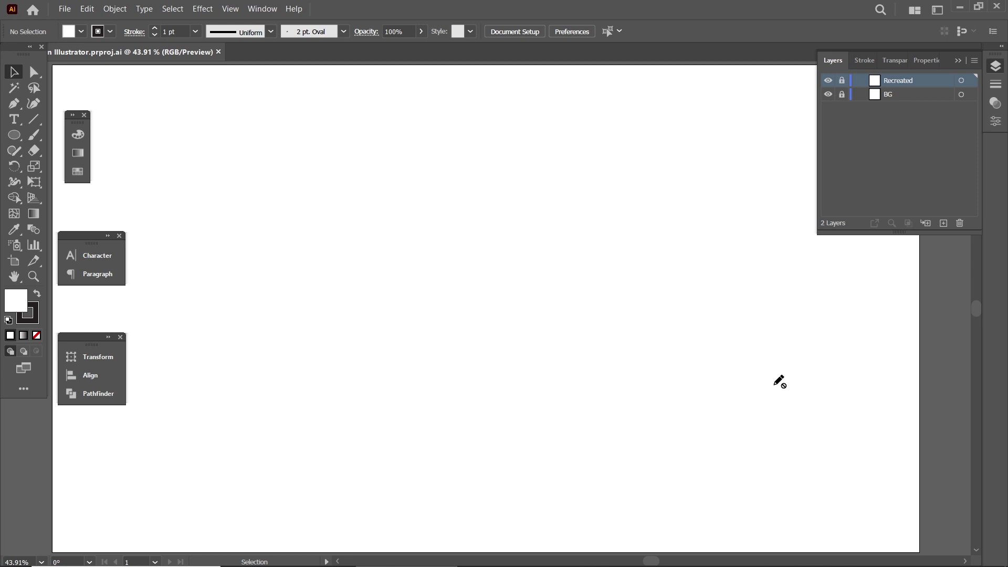
Unlock the Recreated layer and draw a large circle with the Ellipse tool.
click(14, 137)
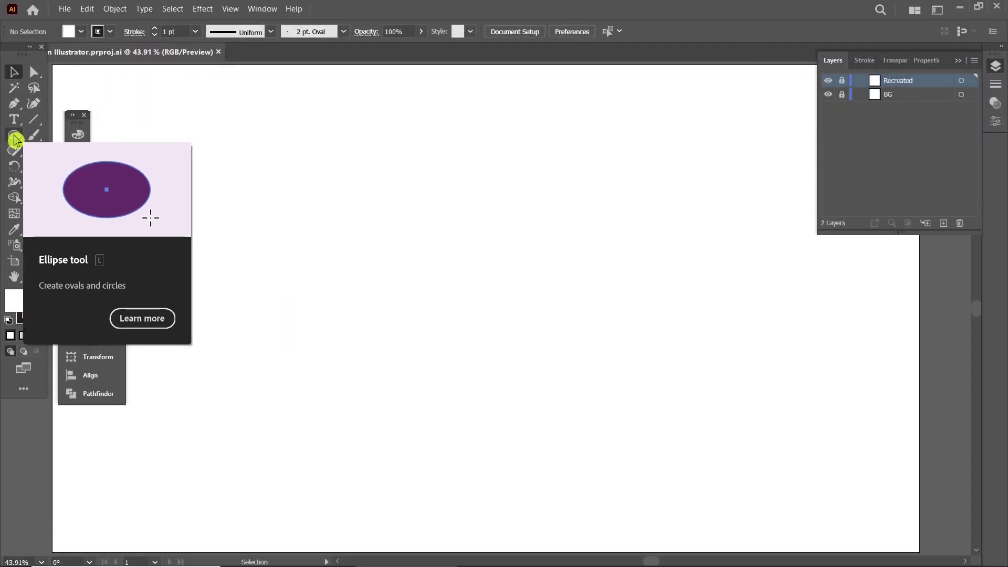
click(860, 84)
click(840, 84)
drag(380, 176, 667, 360)
Remove the circle's fill and give it a black outline.
click(19, 73)
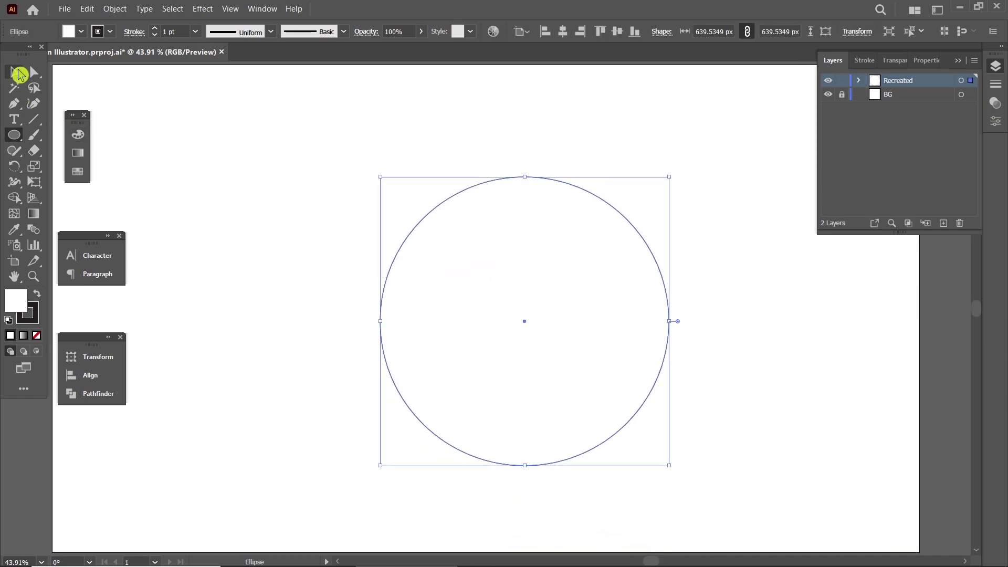
click(33, 315)
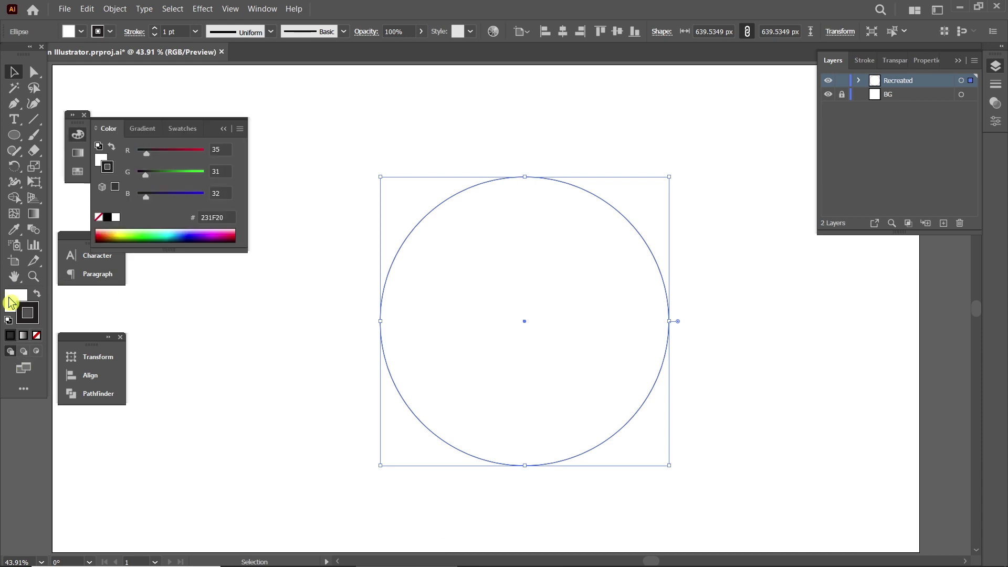
click(37, 335)
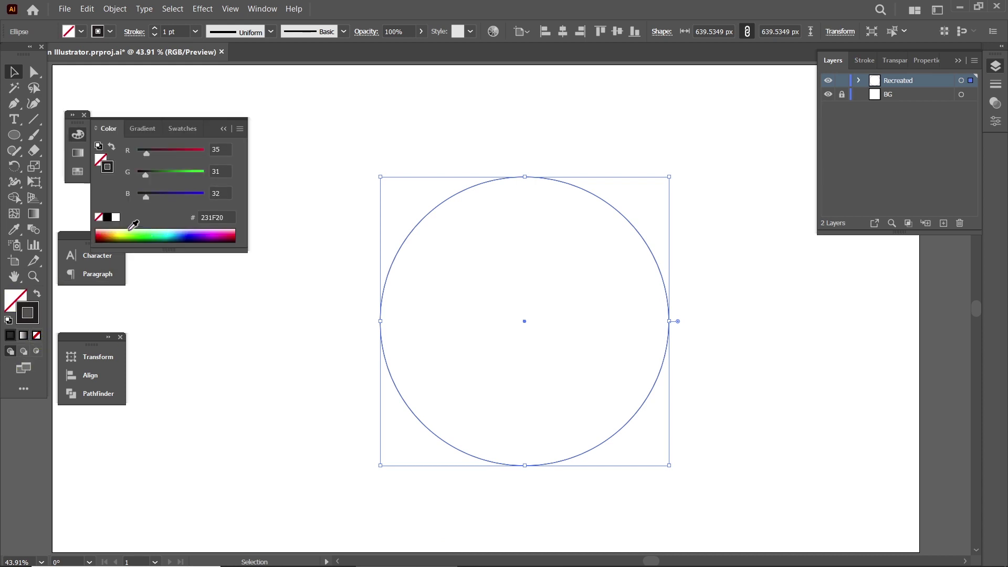
click(106, 217)
Centre the circle on the artboard and set its stroke weight to 10 pt.
click(872, 65)
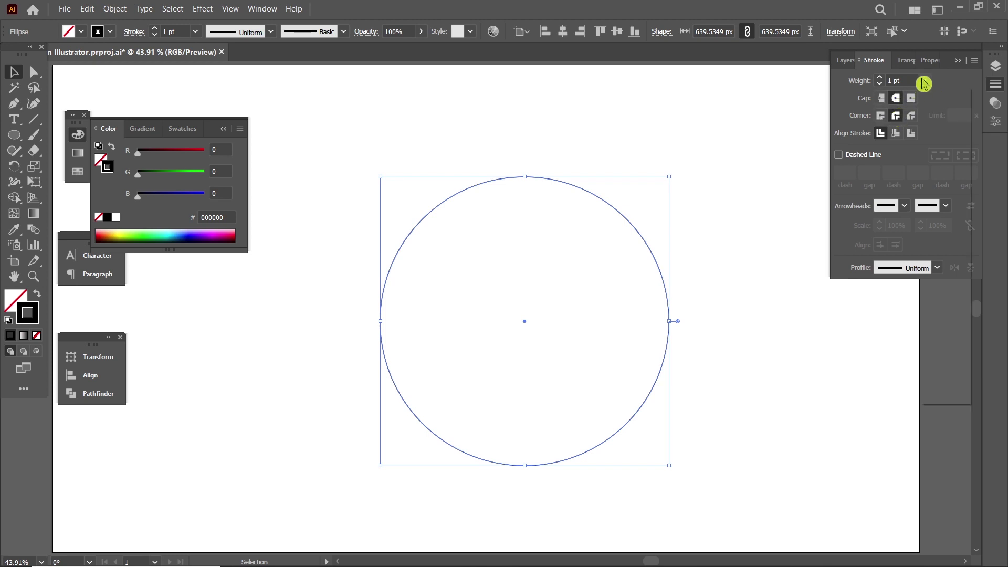
click(924, 81)
click(937, 203)
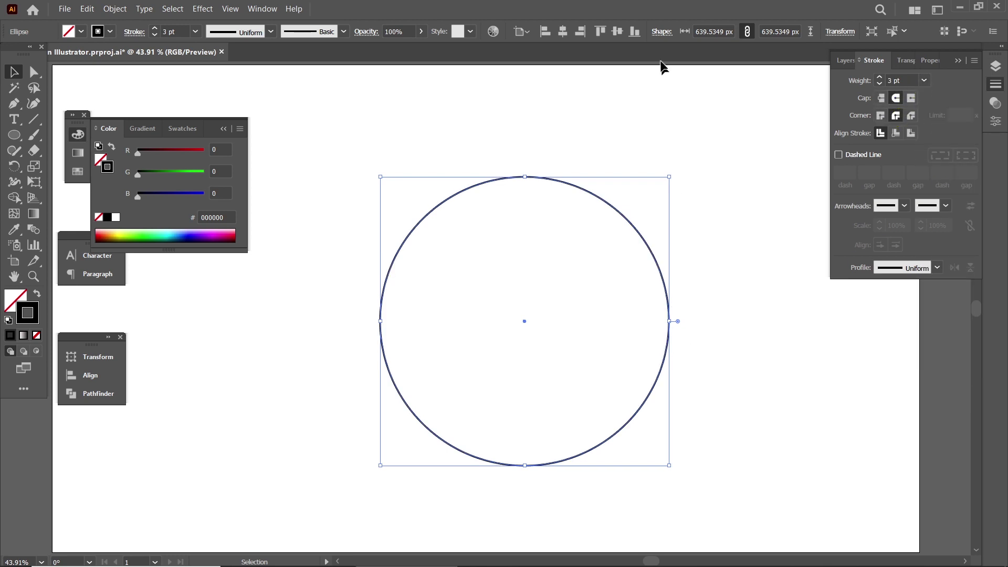
click(562, 31)
click(617, 31)
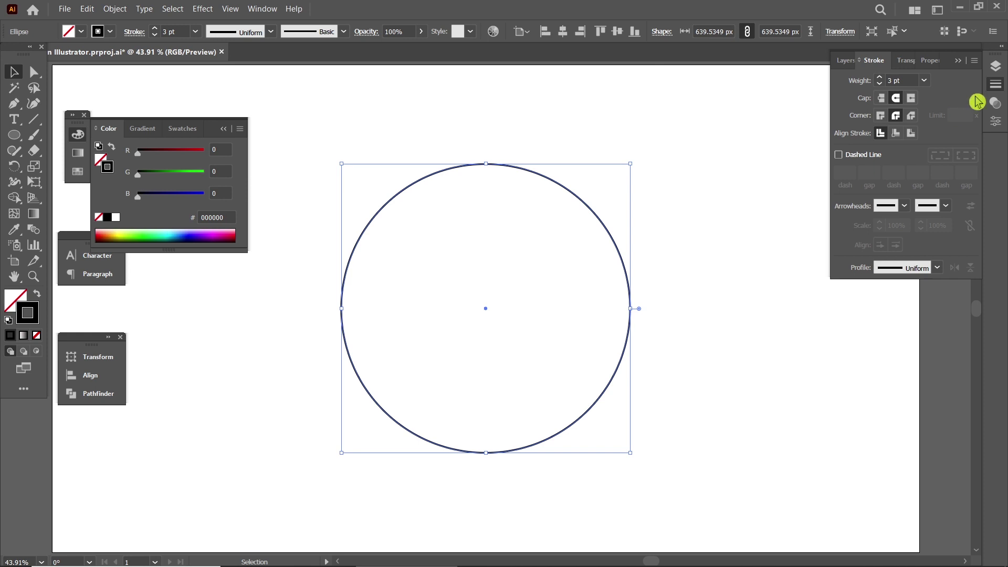
click(923, 81)
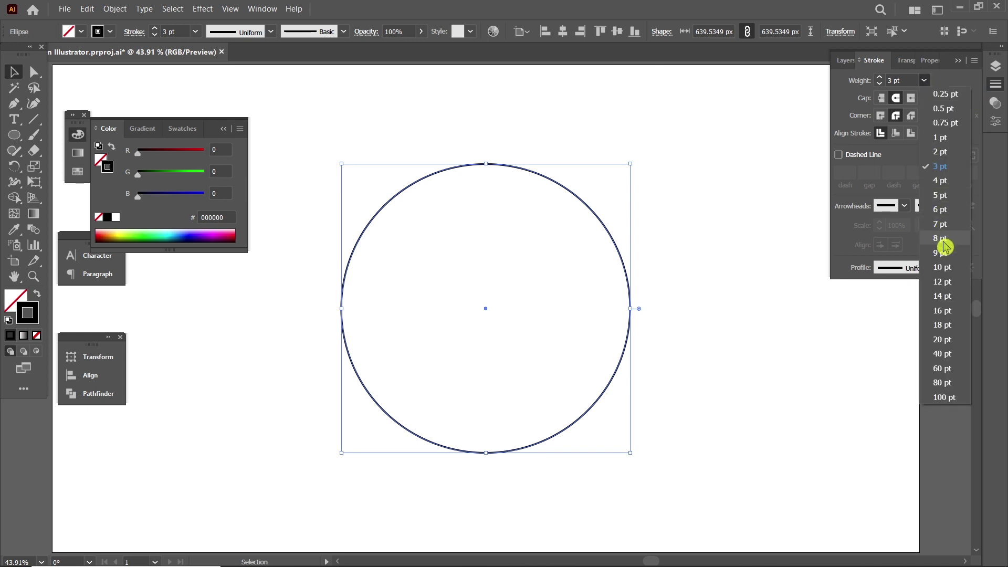
click(942, 267)
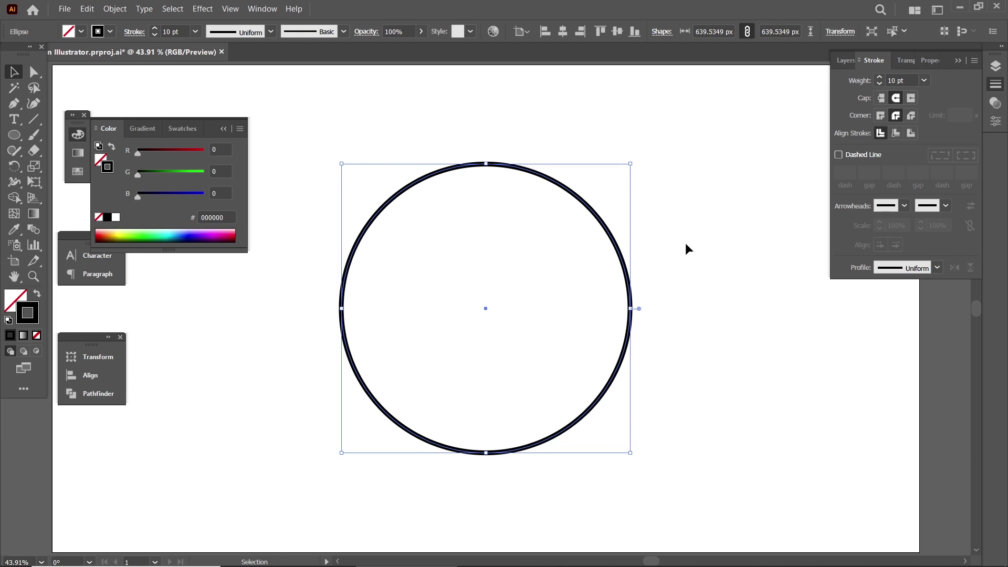
click(670, 246)
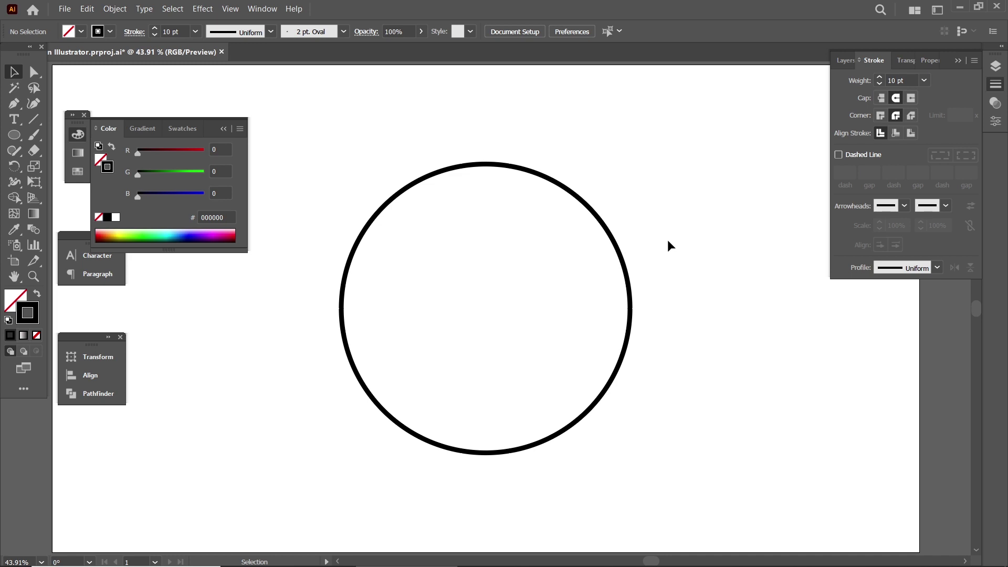
Paste a copy of the black circle in place and give it a green outline.
drag(542, 132, 471, 288)
key(a)
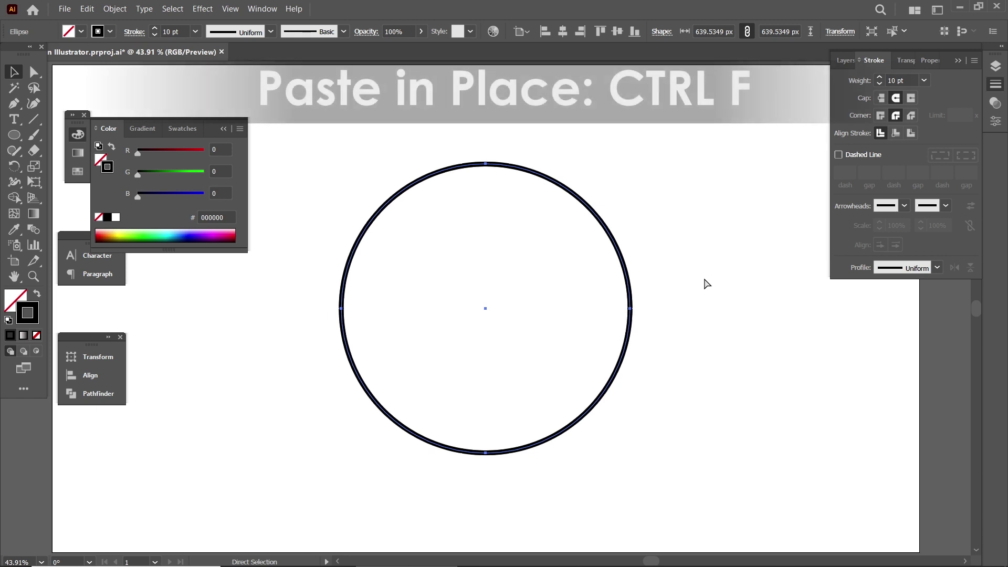
key(v)
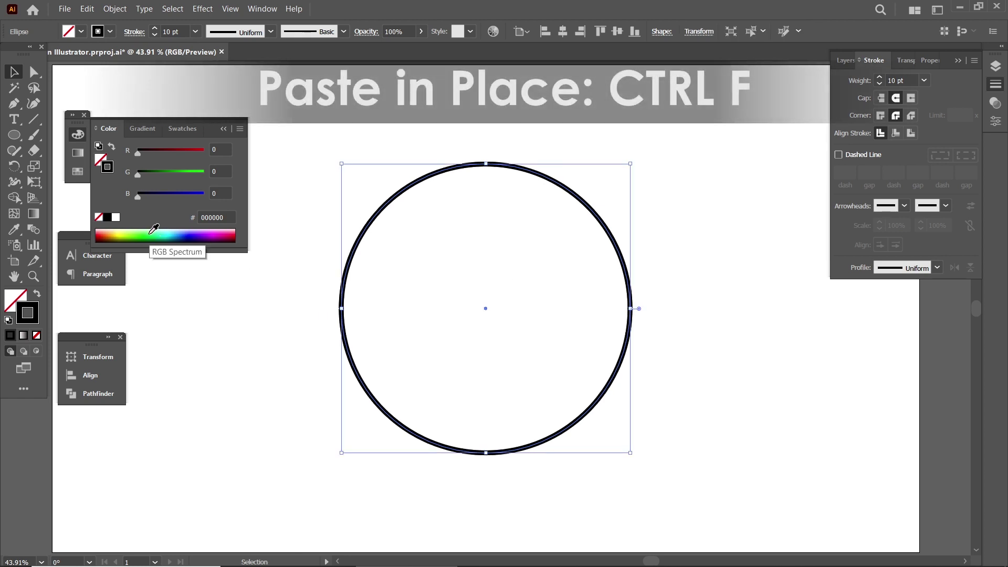
click(148, 235)
click(638, 247)
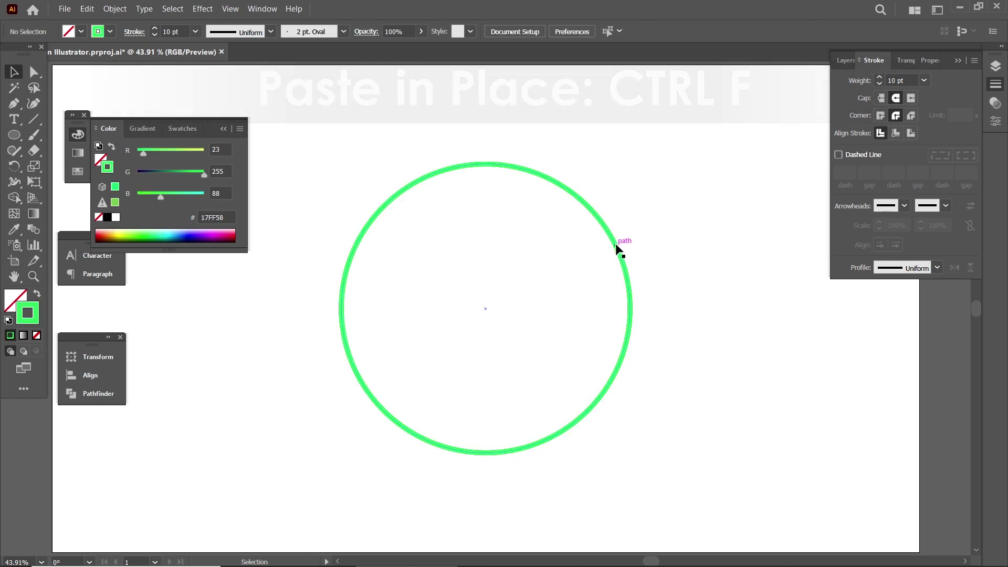
drag(613, 242, 580, 242)
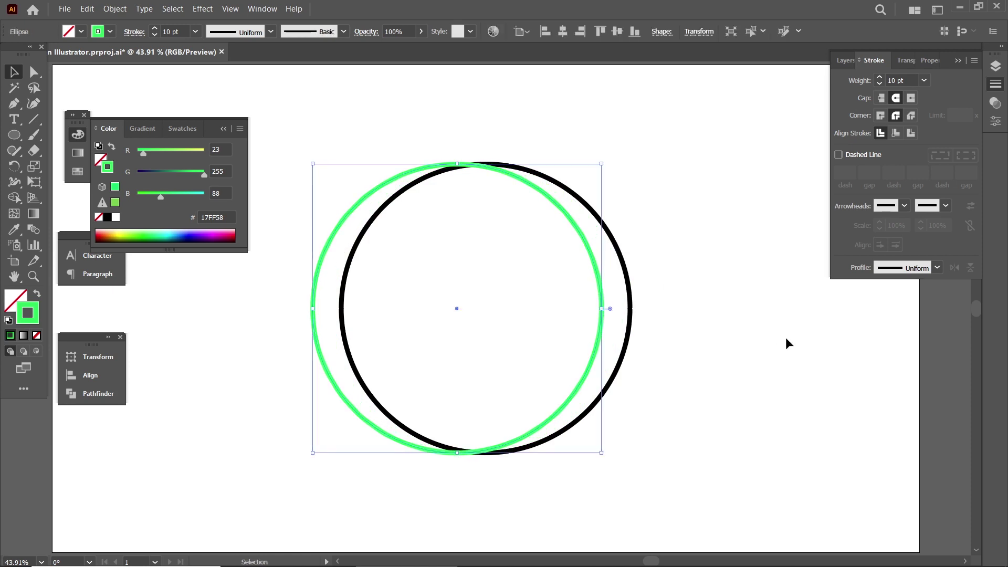
key(ctrl+z)
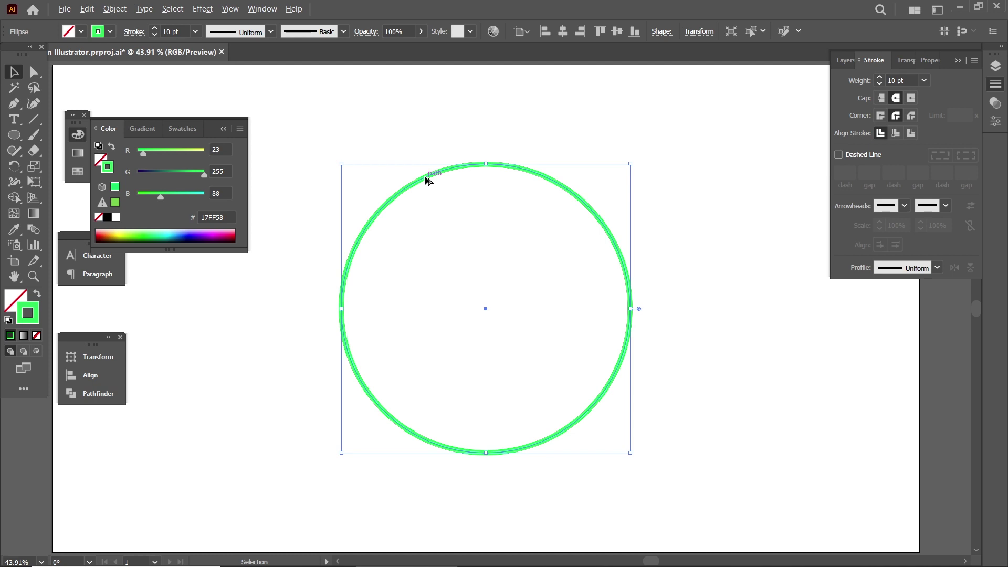
Duplicate the green circle slightly down-right, group both, and scale the group down slightly.
drag(425, 180, 430, 188)
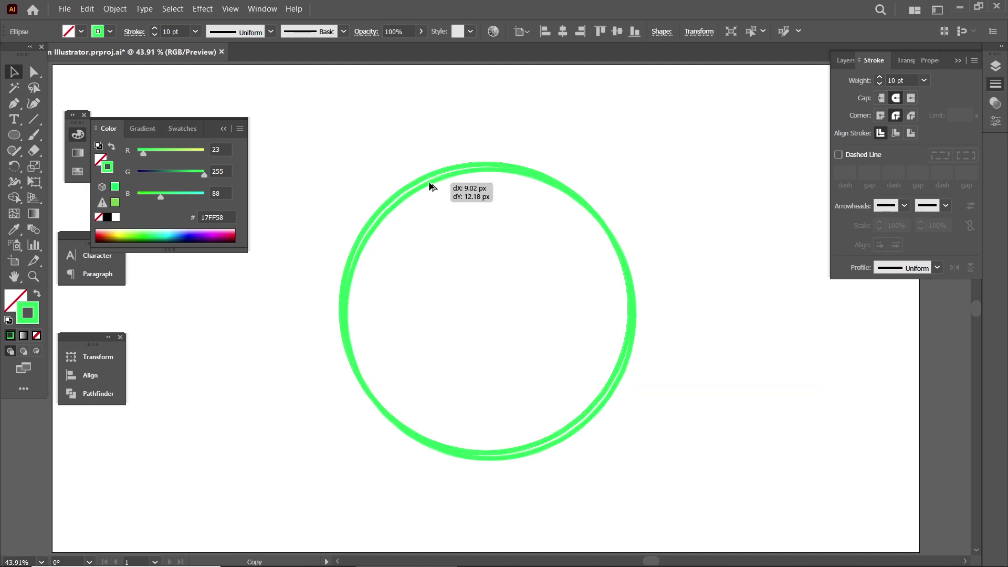
drag(430, 185, 431, 185)
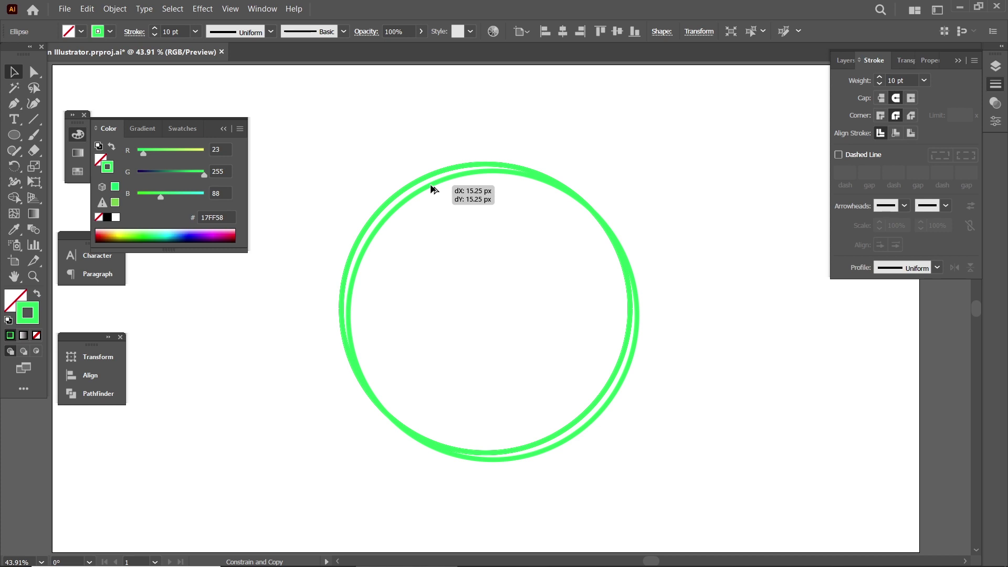
drag(430, 186, 431, 187)
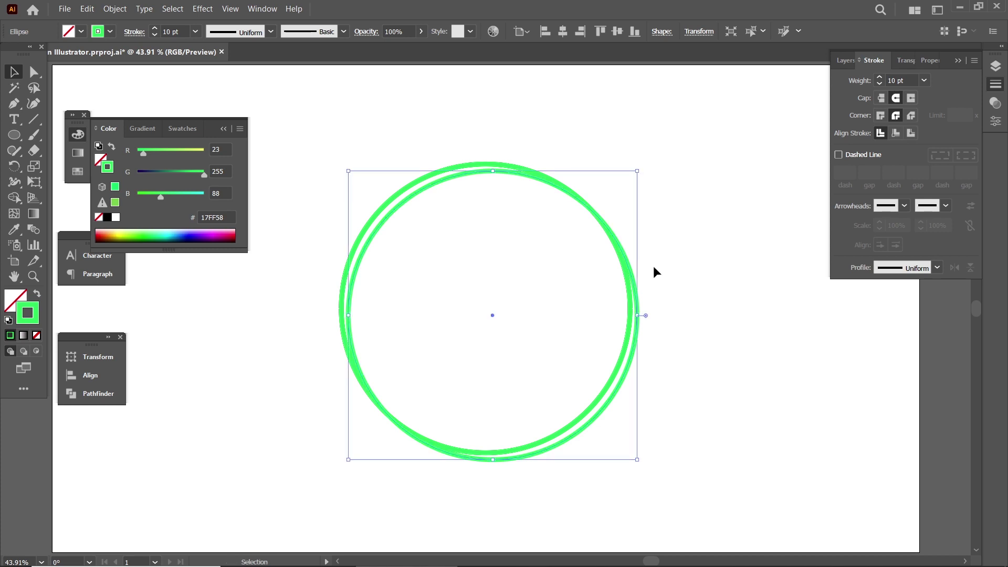
shift+click(474, 168)
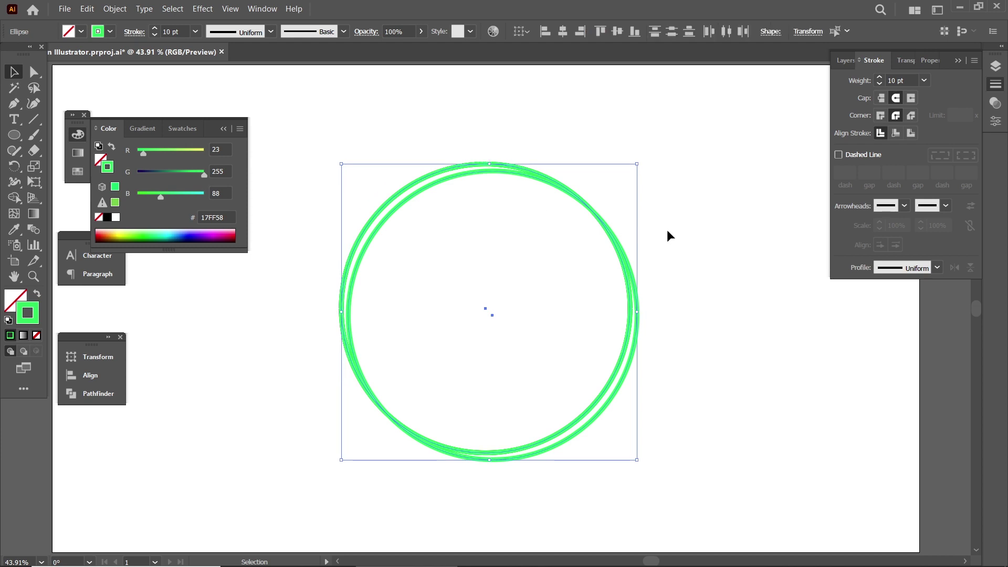
key(ctrl+g)
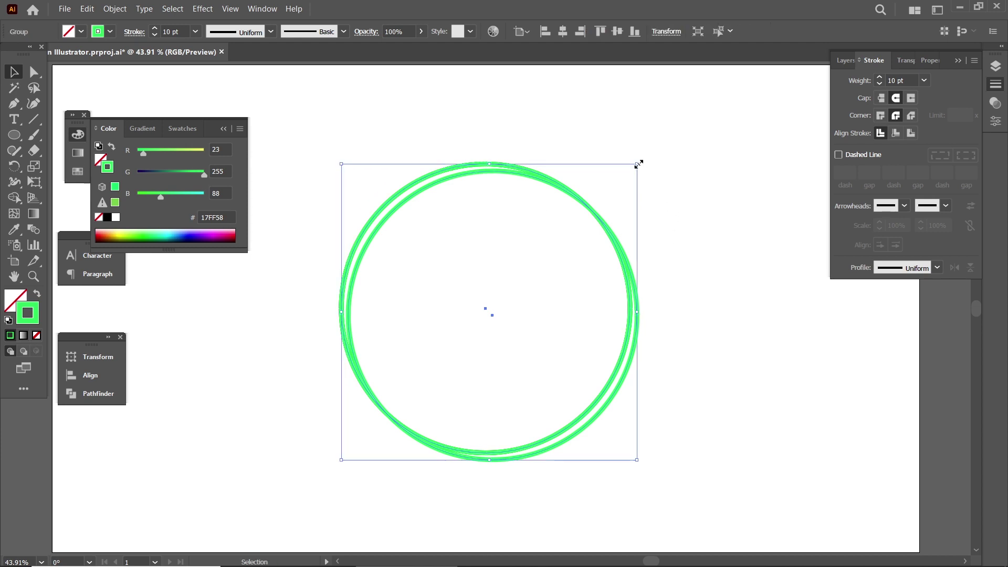
drag(638, 164, 634, 169)
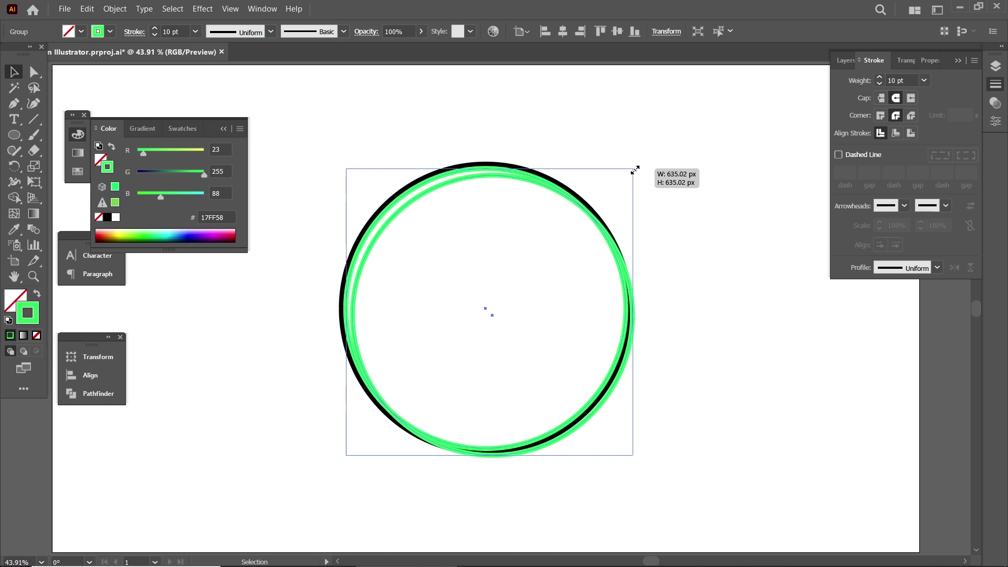
click(779, 286)
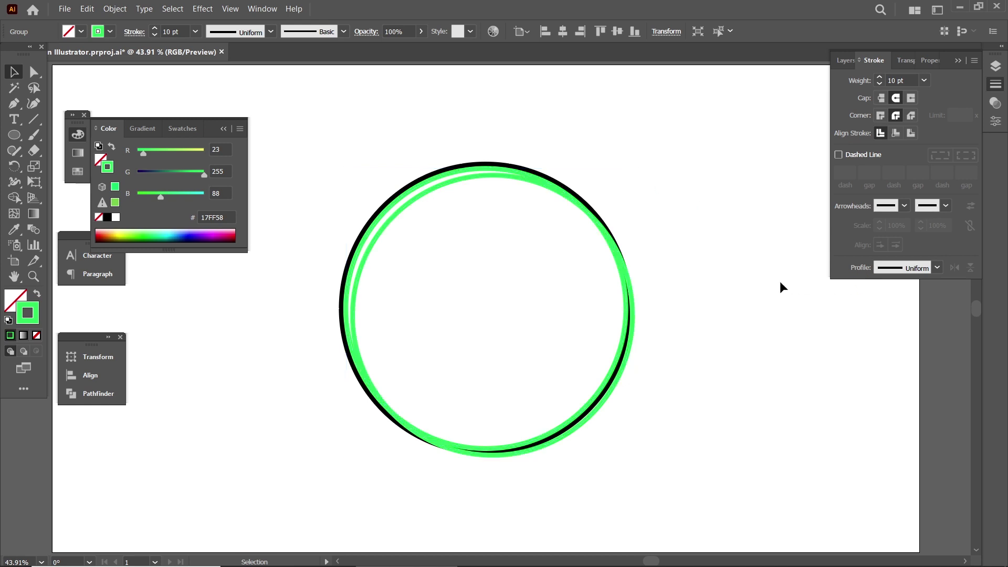
key(z)
drag(388, 196, 470, 282)
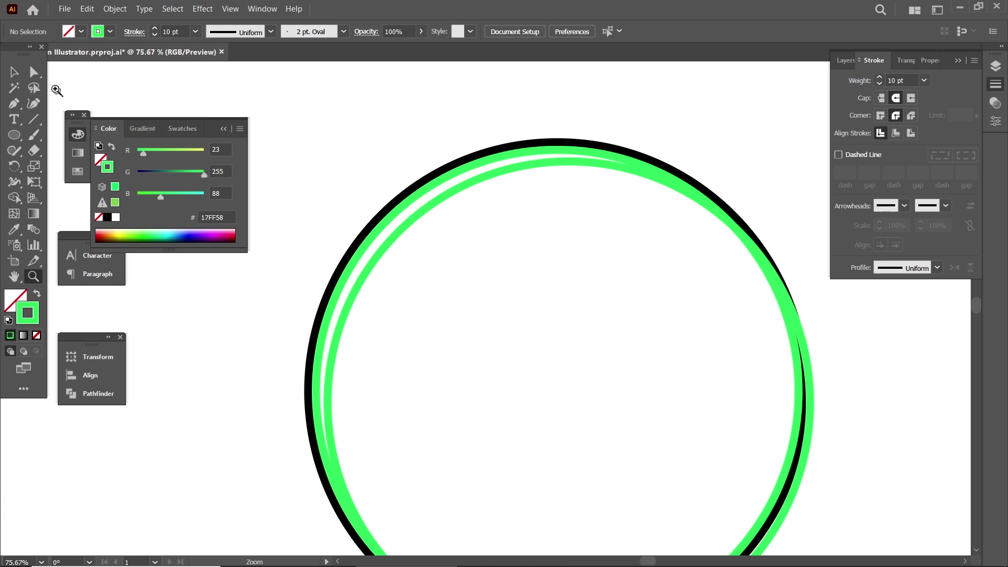
Set the green circle group's stroke weight to 5 pt.
click(18, 73)
click(535, 164)
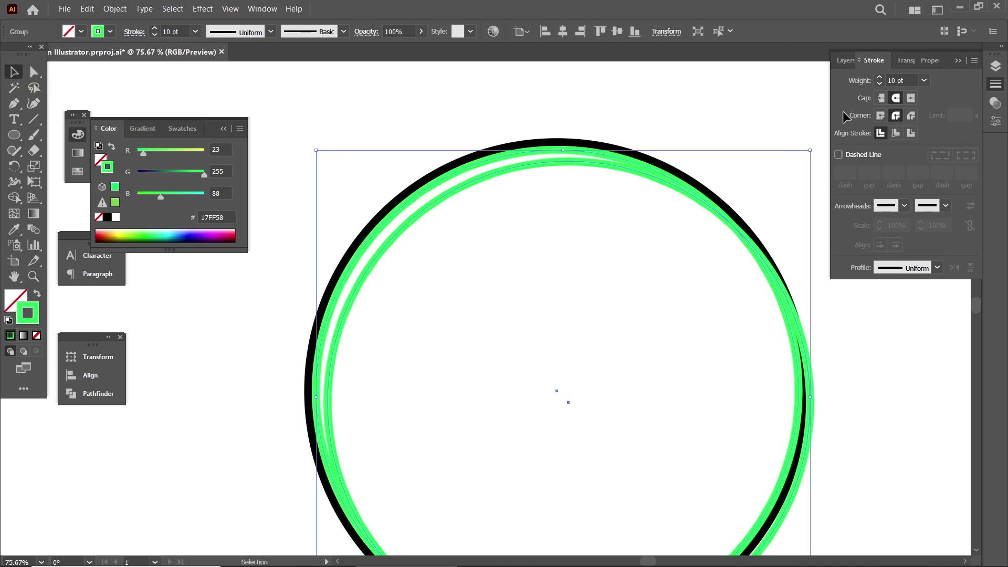
click(924, 80)
click(942, 195)
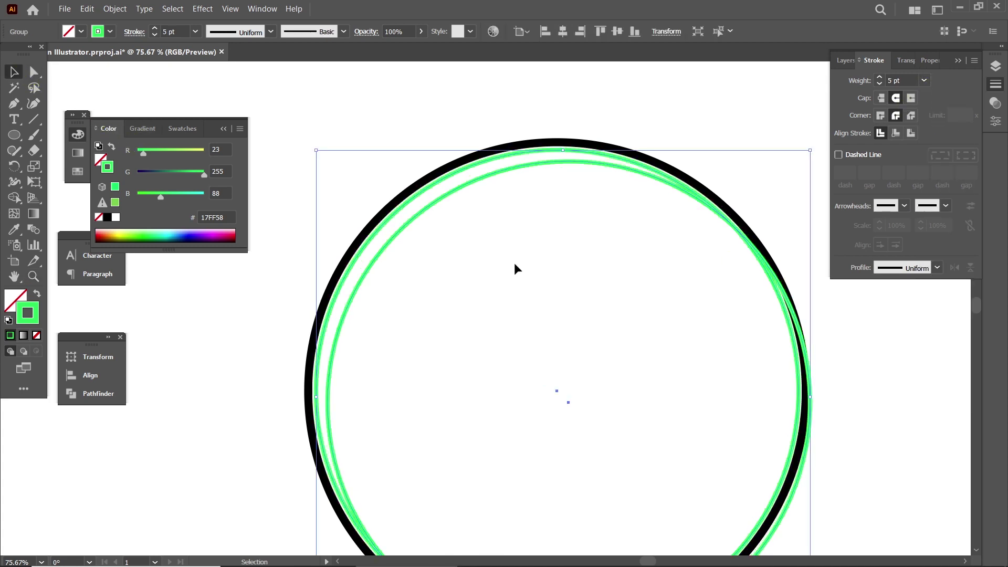
click(416, 125)
Nudge the inner green circle up-left against the outer one and select both circles.
click(436, 201)
click(436, 200)
click(439, 205)
click(420, 131)
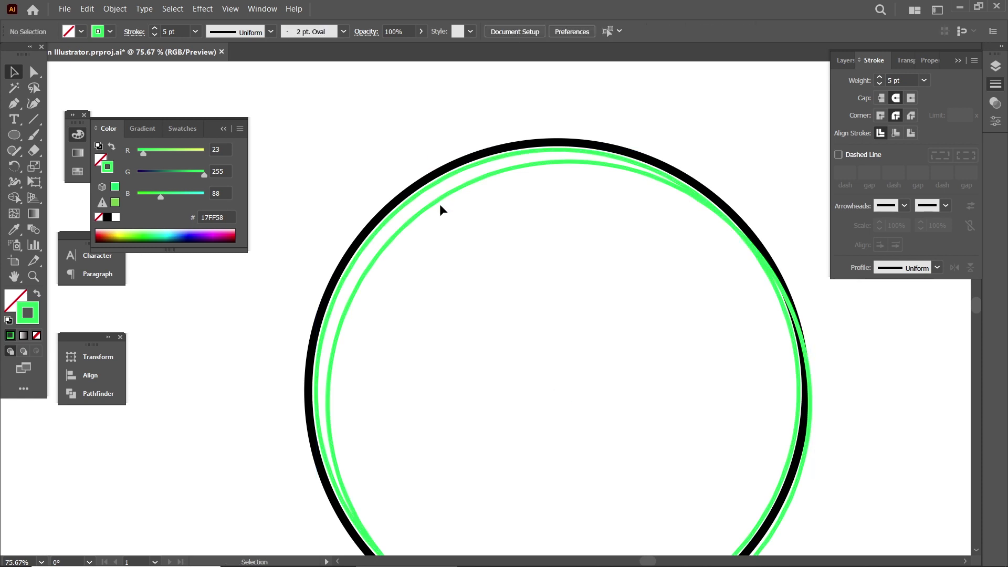
click(434, 200)
shift+click(430, 204)
drag(428, 203, 426, 200)
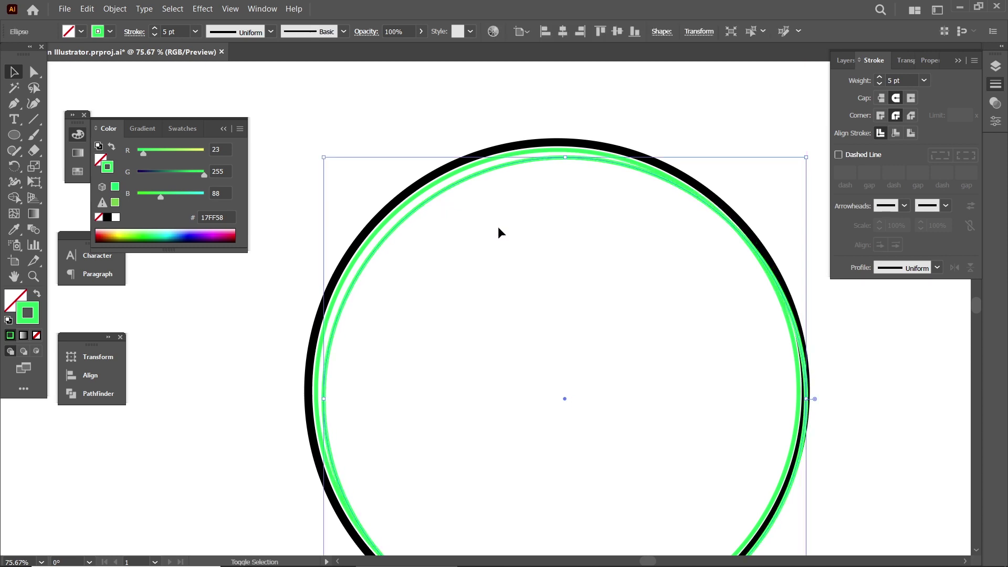
shift+click(441, 180)
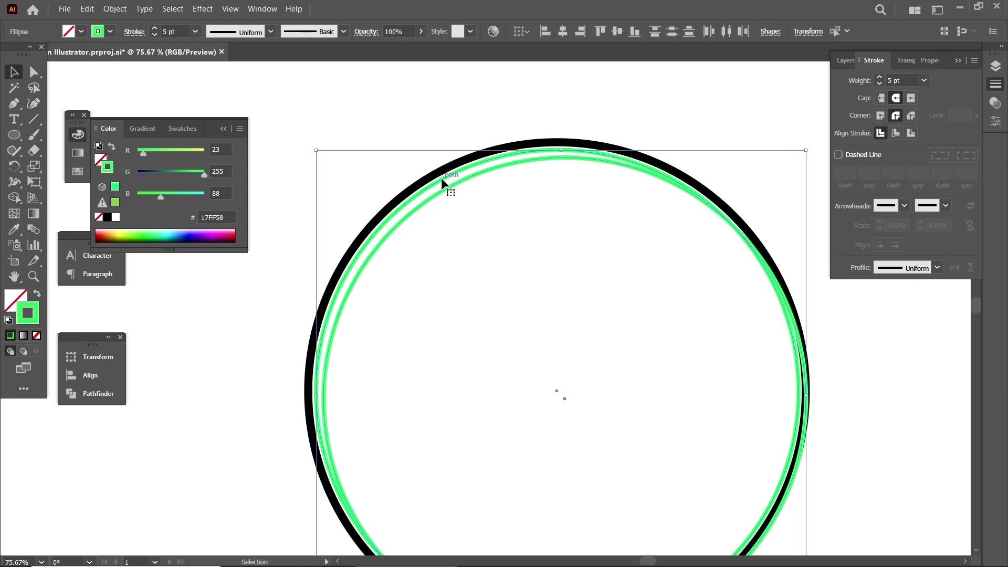
key(z)
mouse_move(441, 177)
mouse_down()
mouse_move(562, 300)
mouse_move(441, 209)
mouse_up()
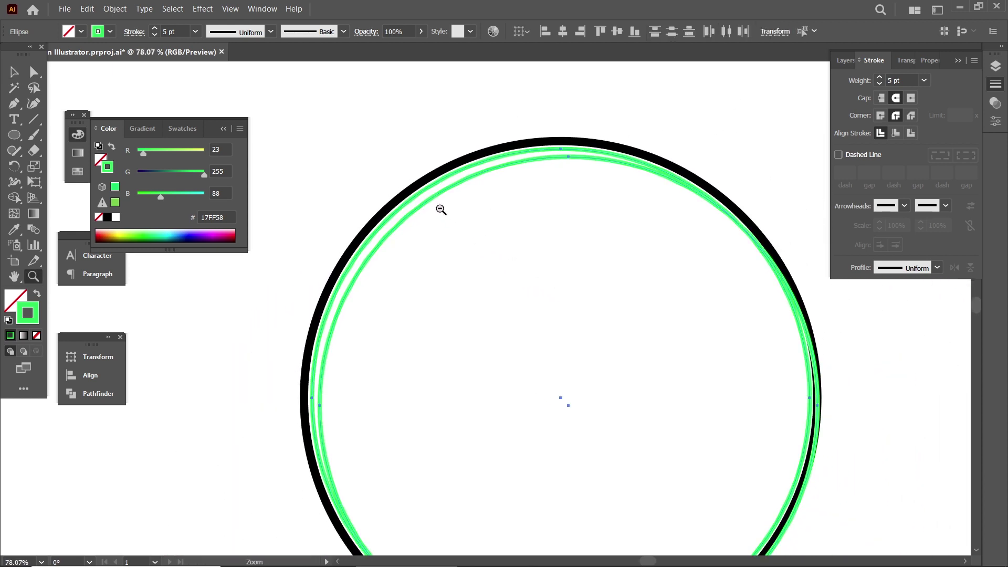
key(v)
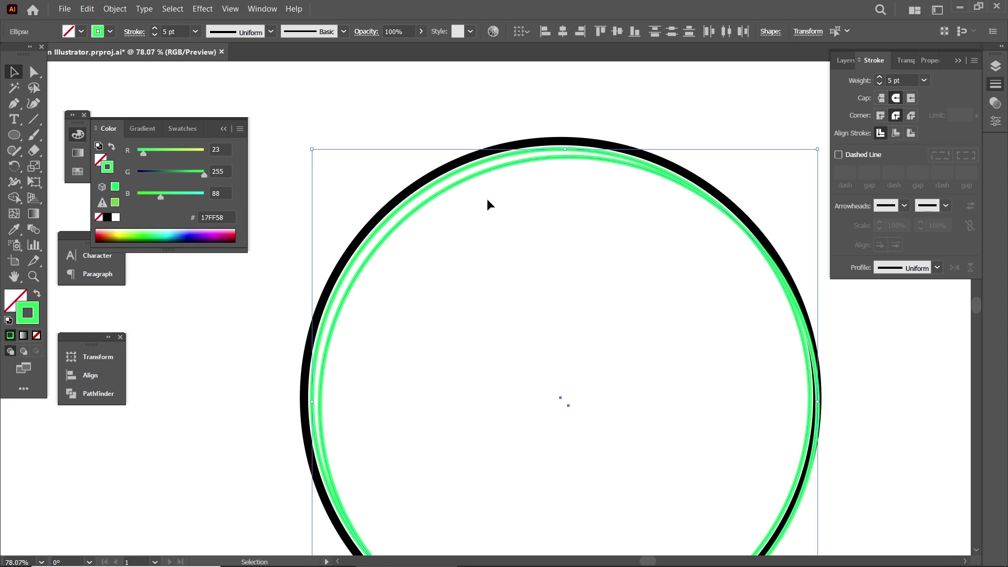
Divide the overlapping green circles with Pathfinder and ungroup the pieces.
click(96, 394)
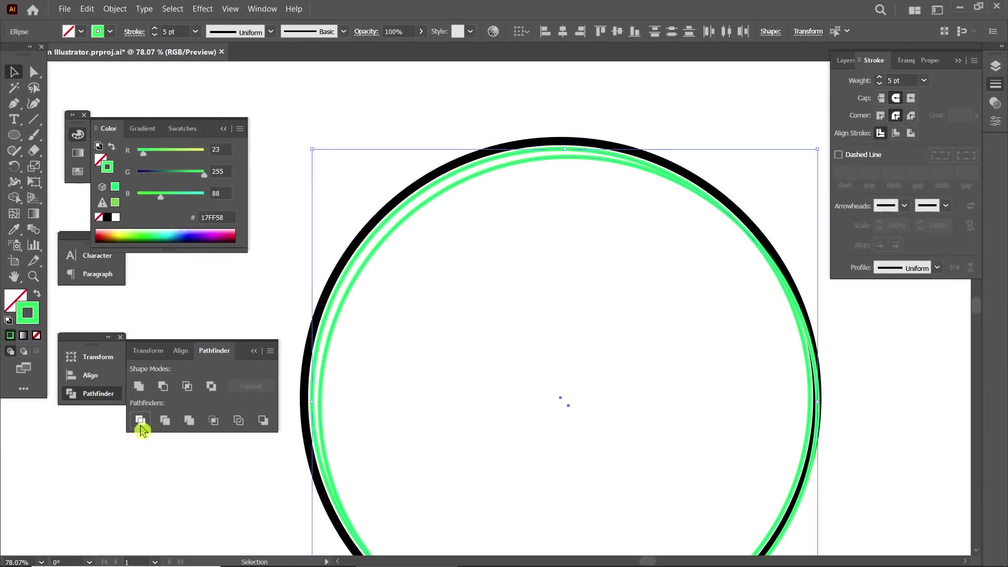
click(141, 422)
click(255, 351)
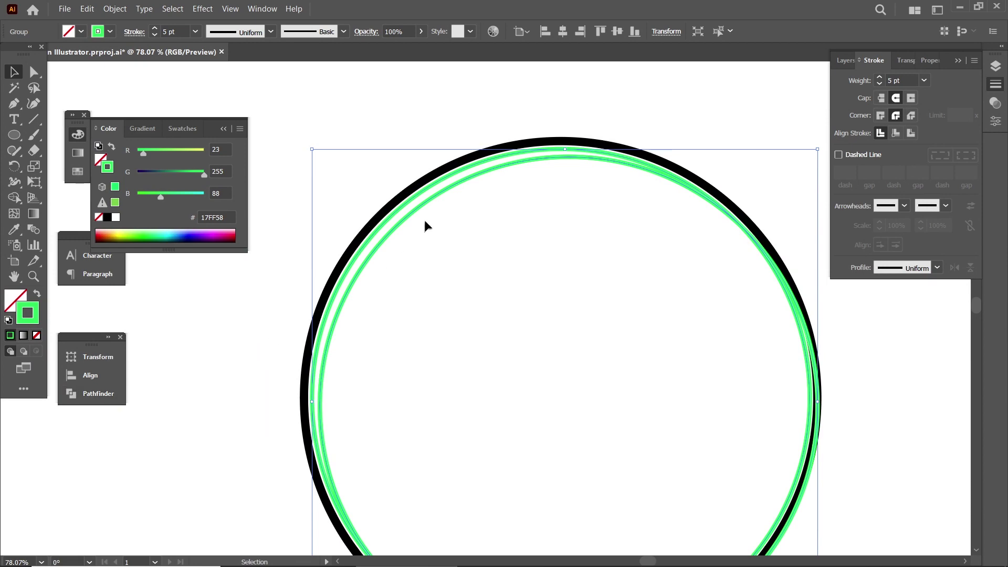
right_click(429, 200)
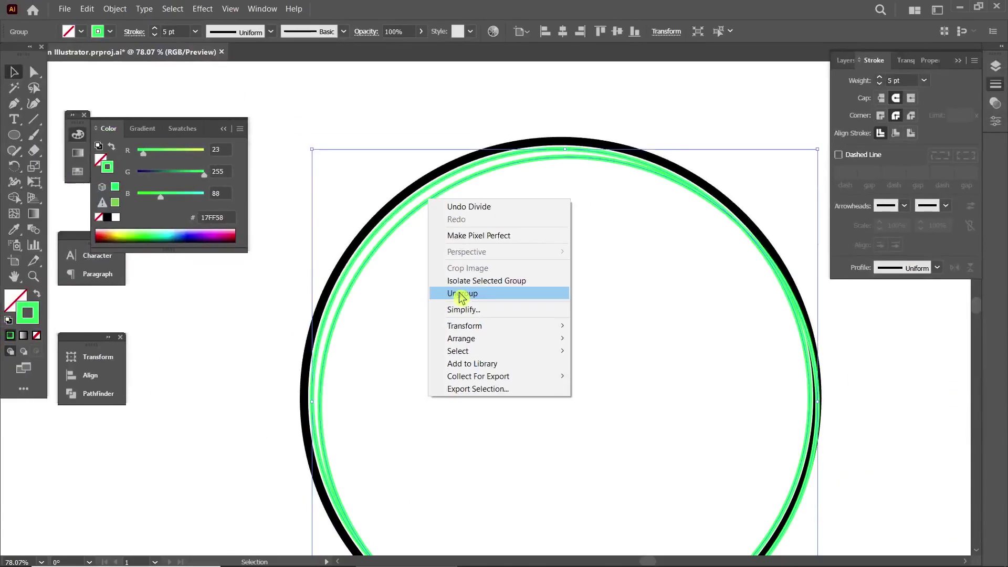
click(458, 292)
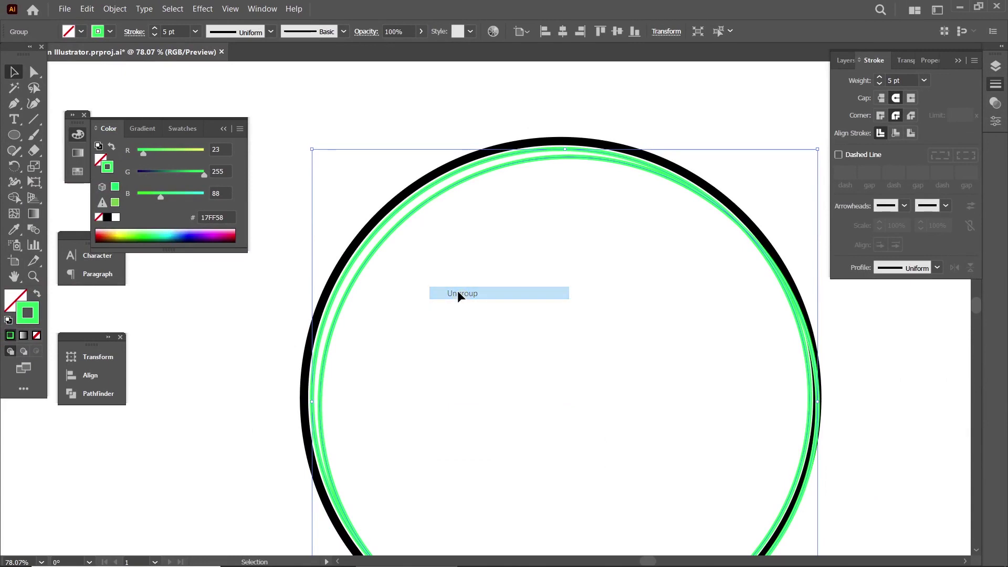
click(503, 251)
Pull the extra green ring piece aside and select the remaining green arc.
click(787, 298)
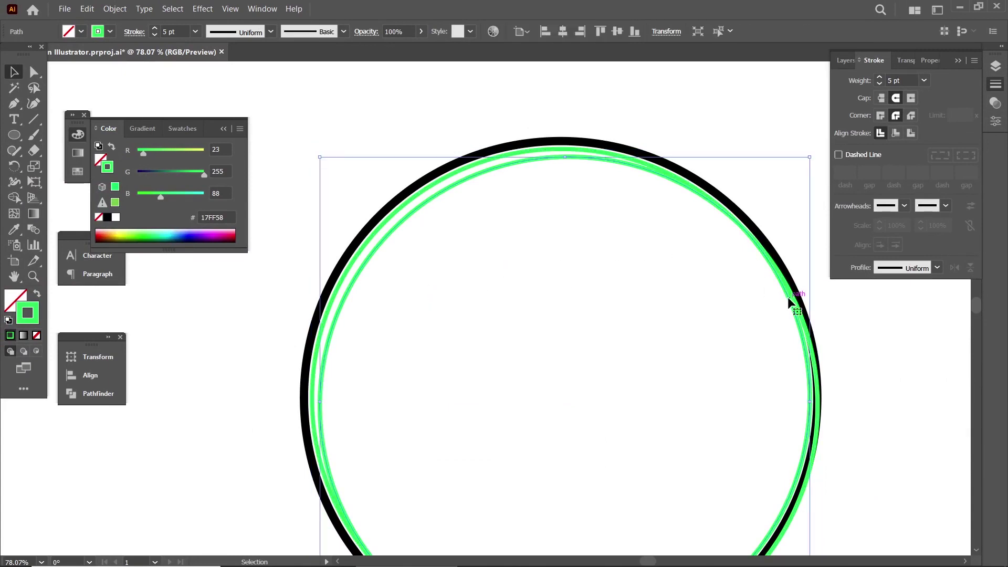
drag(787, 297, 800, 334)
click(834, 439)
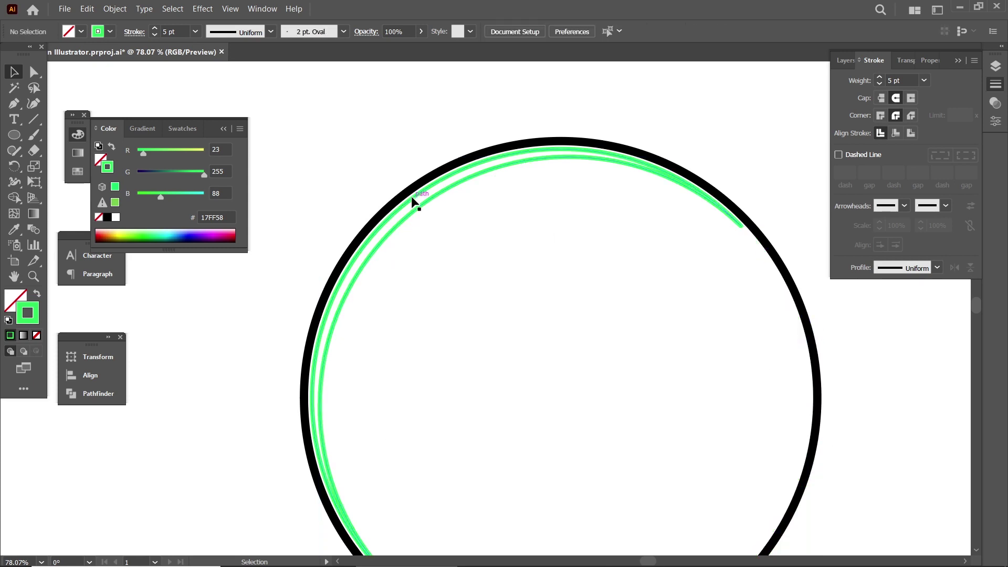
click(418, 209)
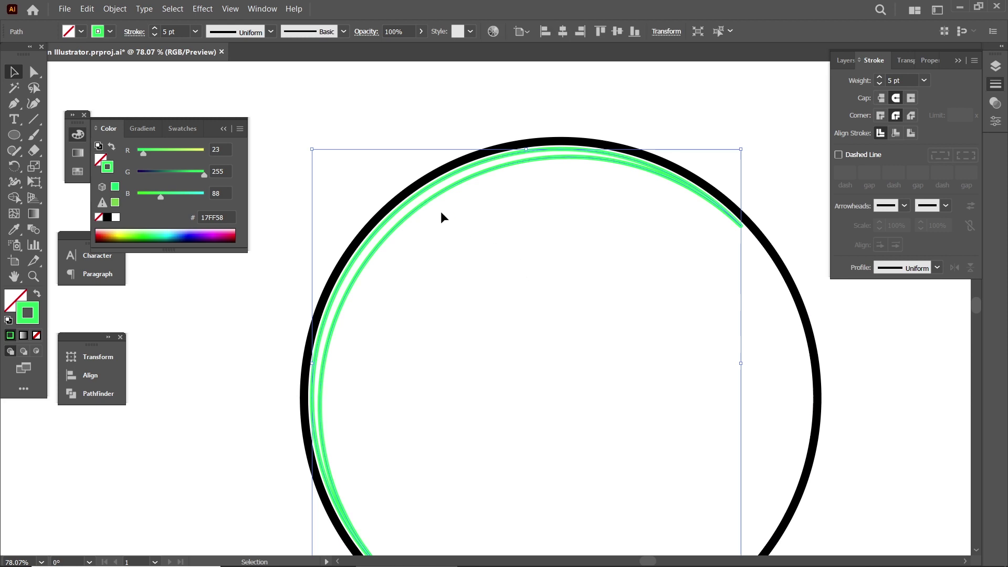
mouse_move(594, 371)
mouse_down()
mouse_move(572, 337)
mouse_move(579, 327)
mouse_move(546, 295)
mouse_up()
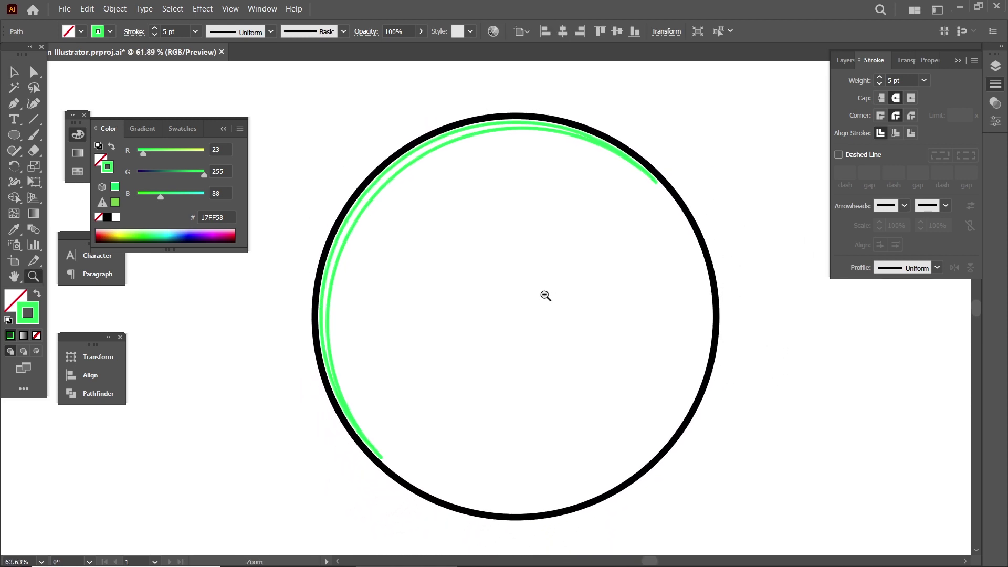
click(14, 72)
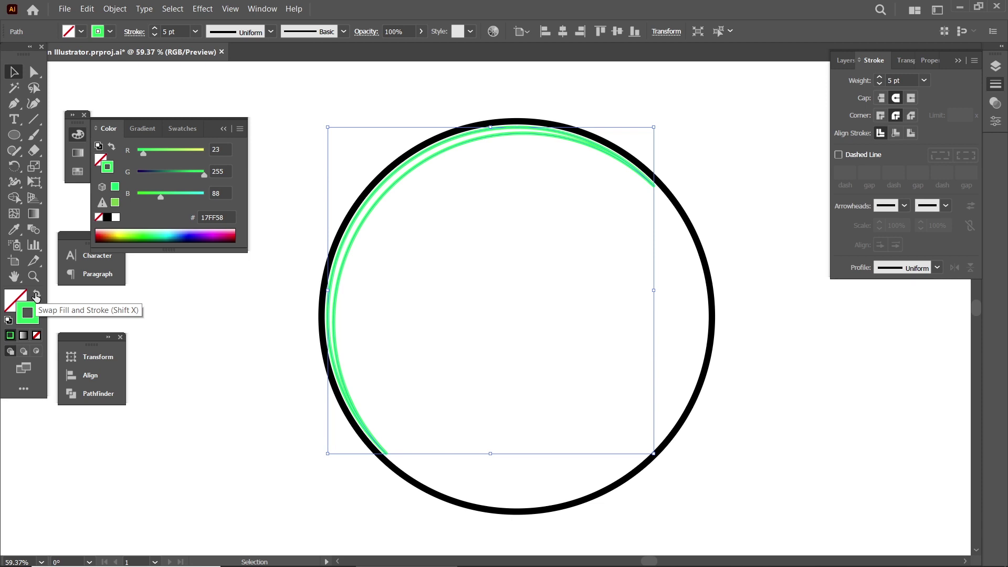
Swap the arc's fill and stroke and fill it with a light grey swatch.
click(36, 295)
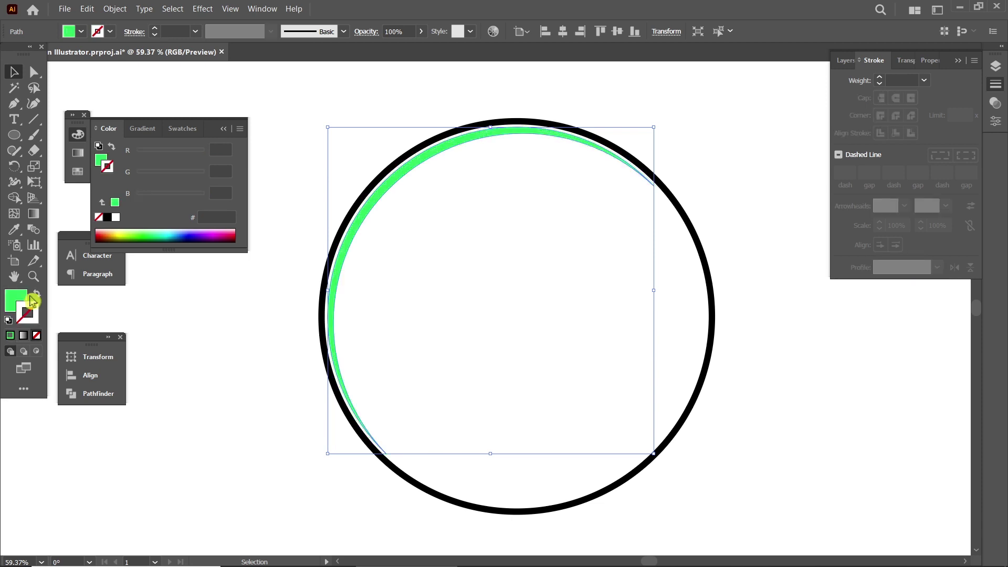
click(107, 217)
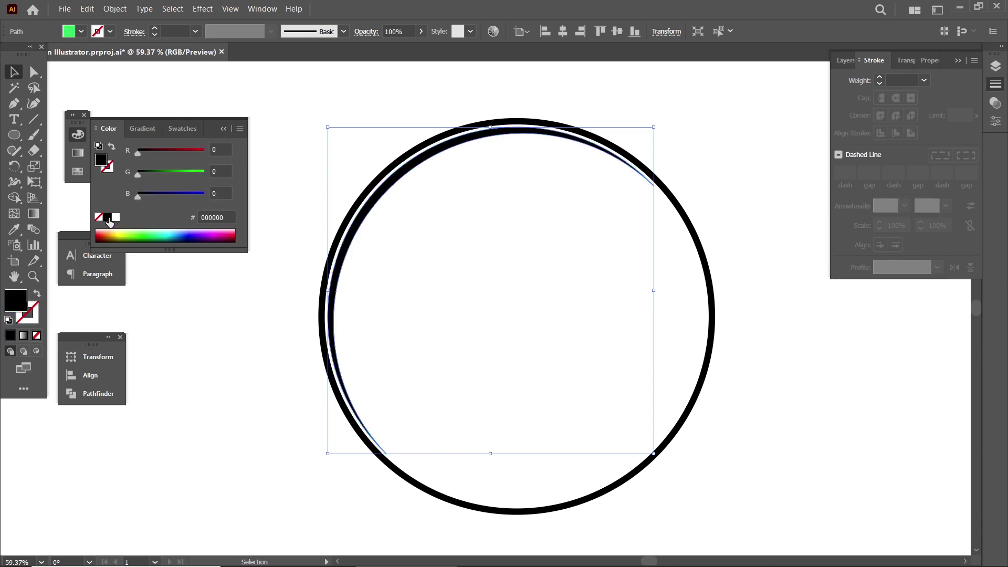
click(187, 131)
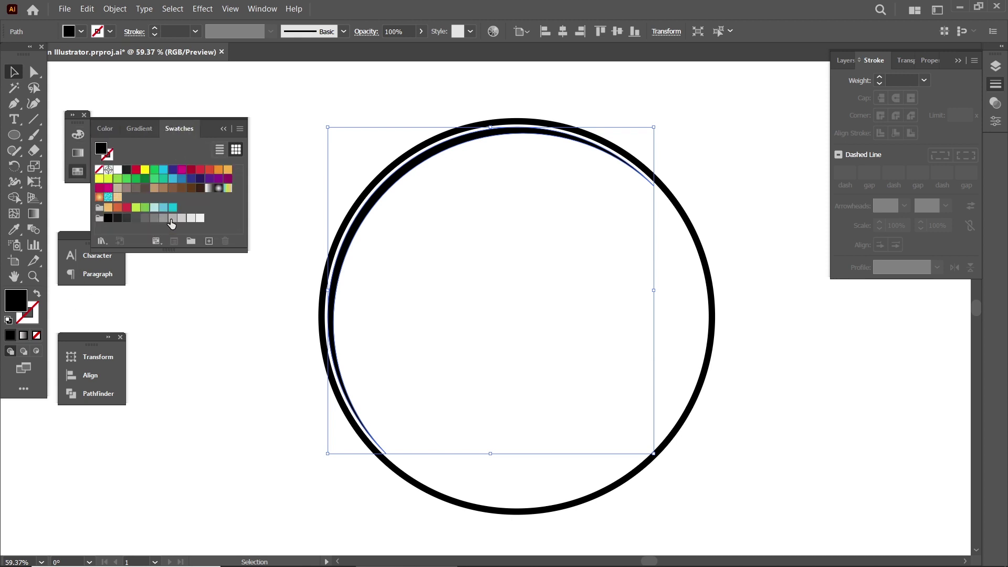
click(171, 219)
click(443, 410)
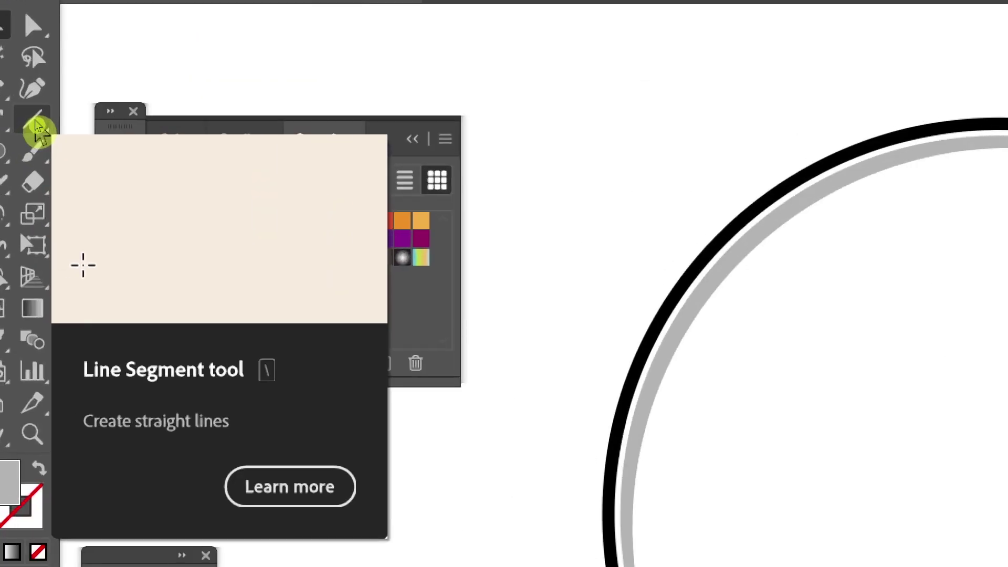
click(35, 123)
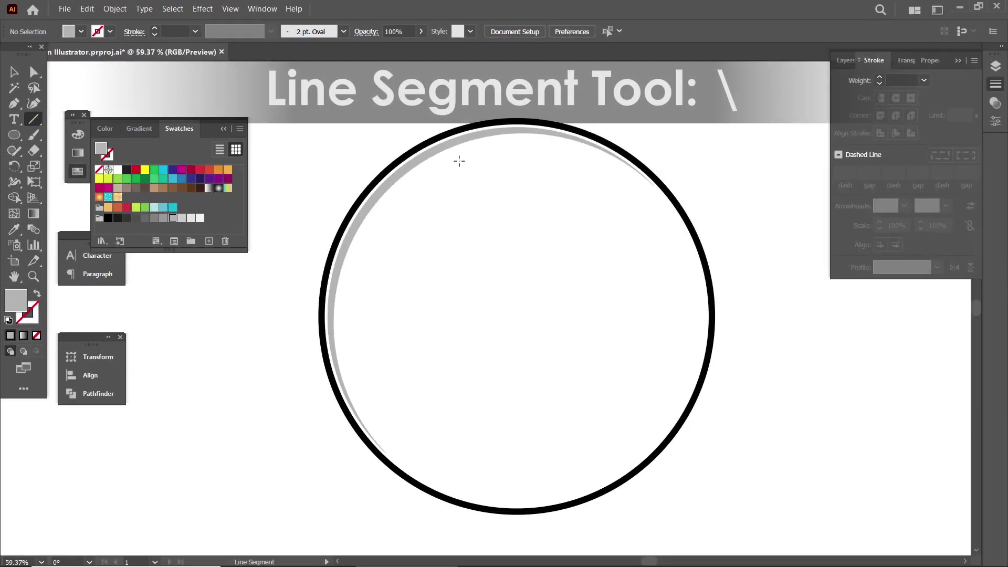
Draw a short vertical tick at the clock's top with no fill and a black stroke.
drag(513, 139, 513, 156)
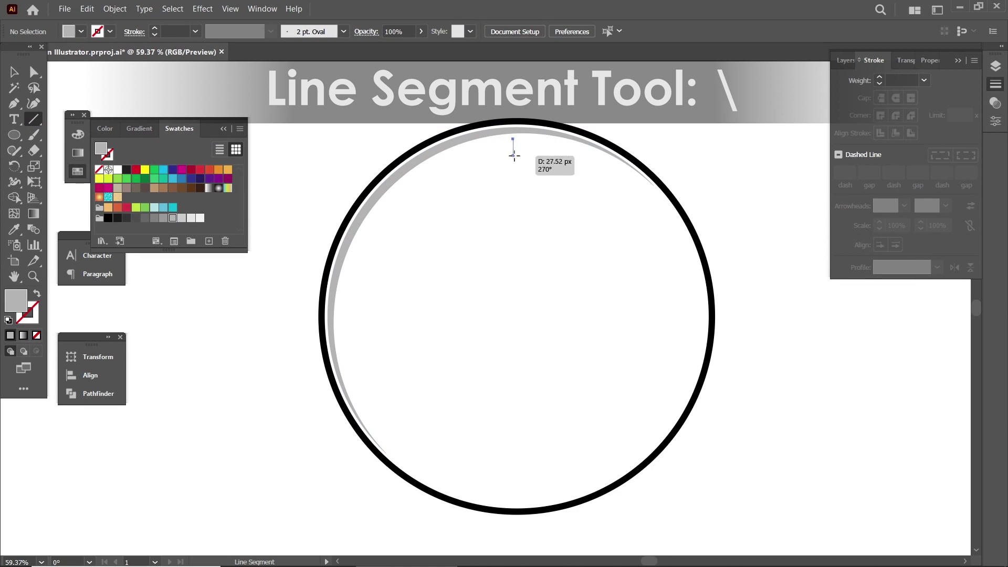
click(15, 72)
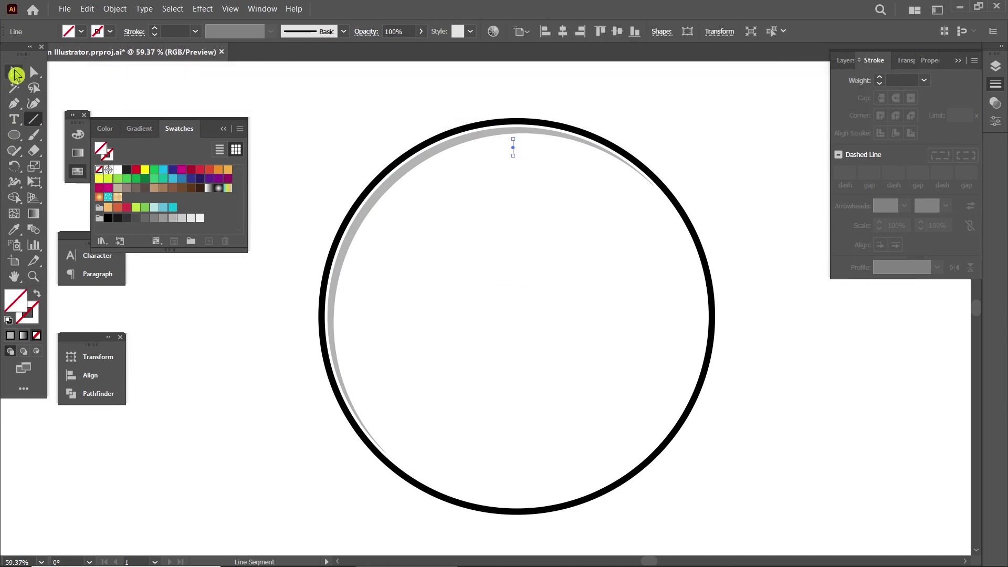
click(37, 335)
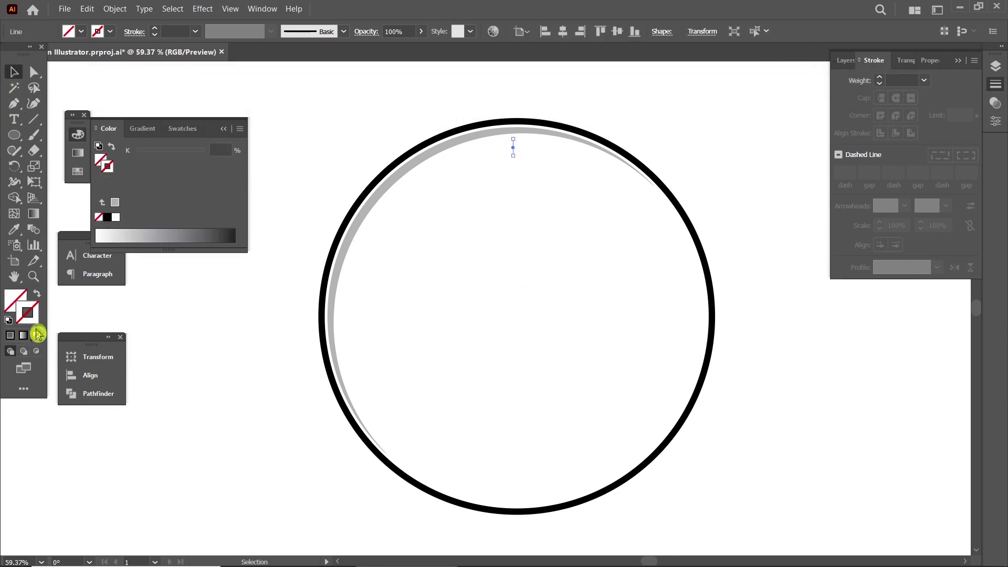
click(240, 129)
click(106, 217)
click(240, 128)
click(260, 161)
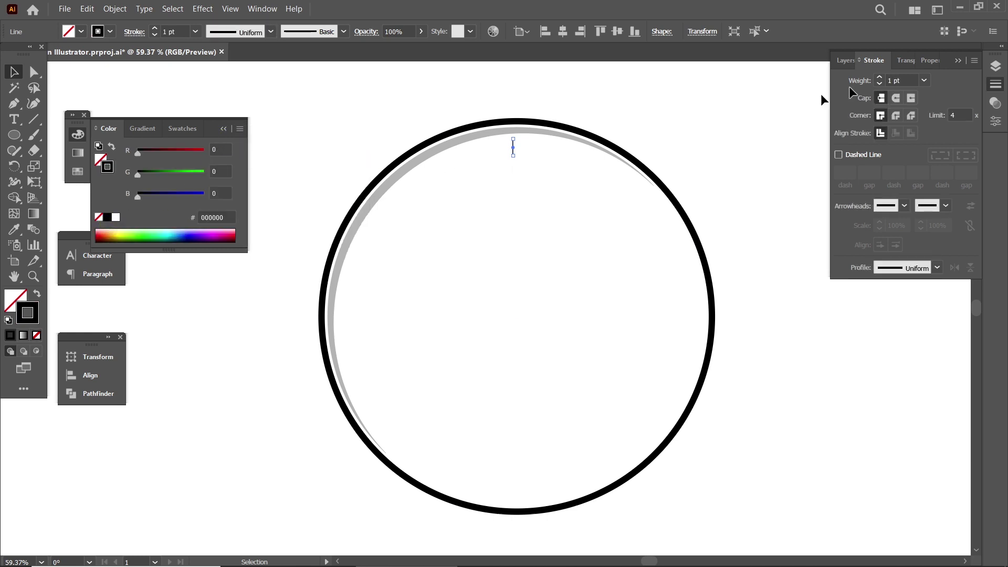
Give the tick round caps and joins and a 3 pt stroke weight.
click(896, 98)
click(895, 116)
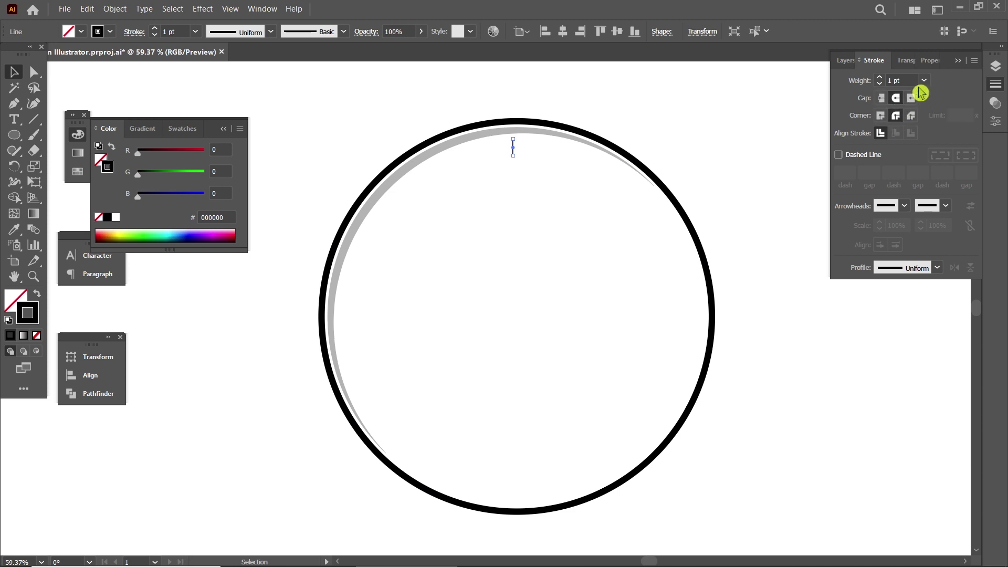
click(924, 80)
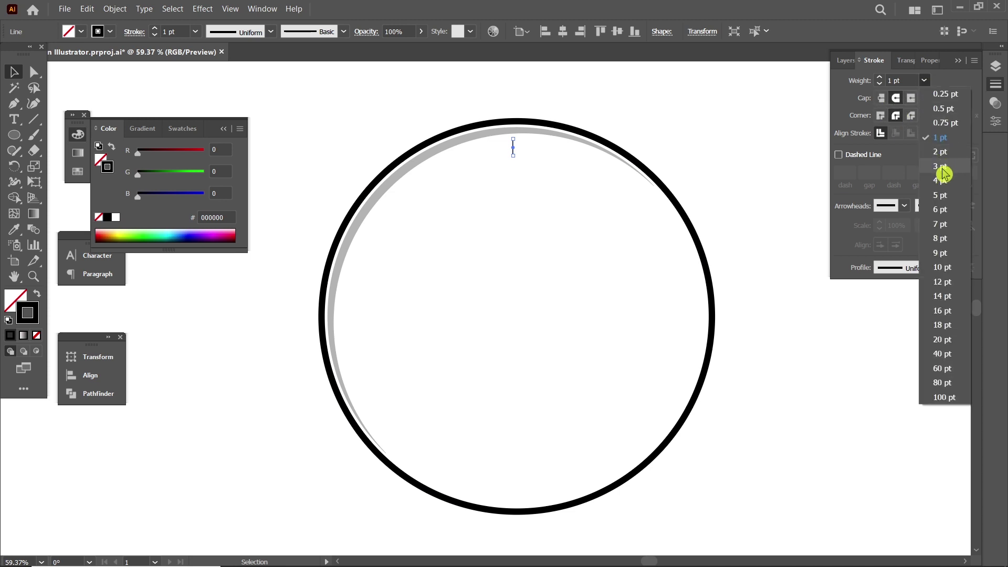
click(941, 166)
click(733, 148)
key(z)
drag(533, 162, 614, 234)
click(12, 73)
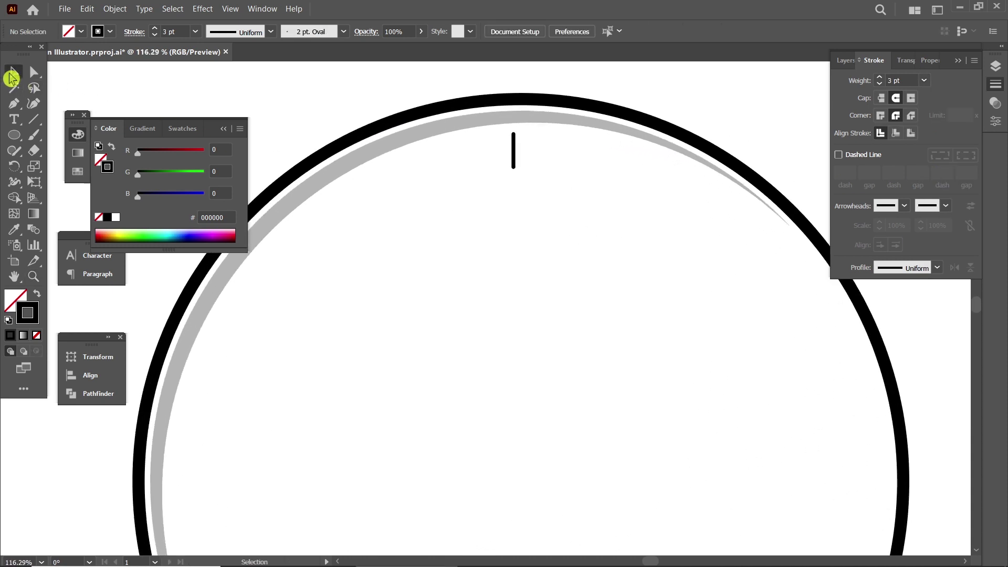
click(513, 158)
click(180, 129)
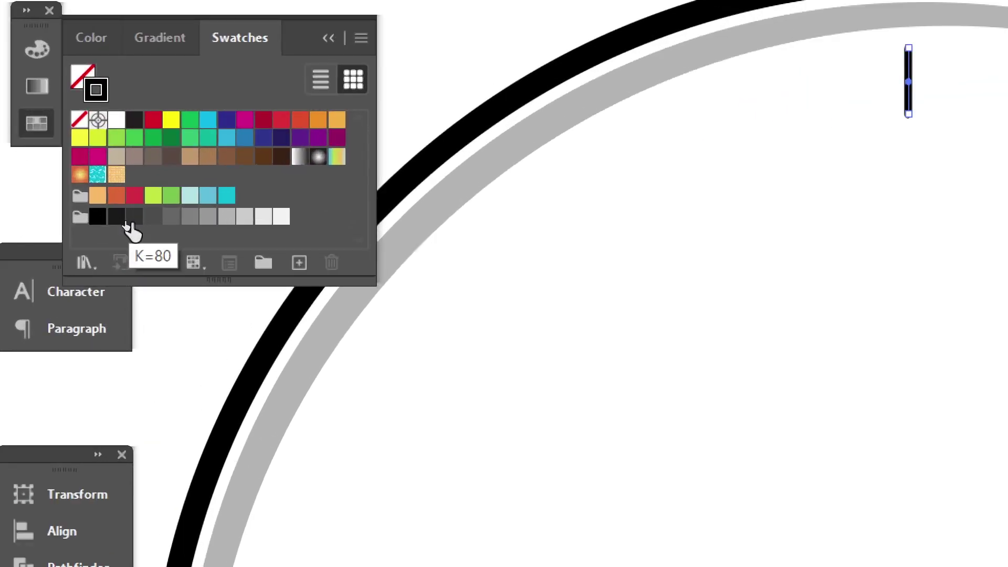
Give the tick mark a K=80 dark grey stroke.
click(128, 222)
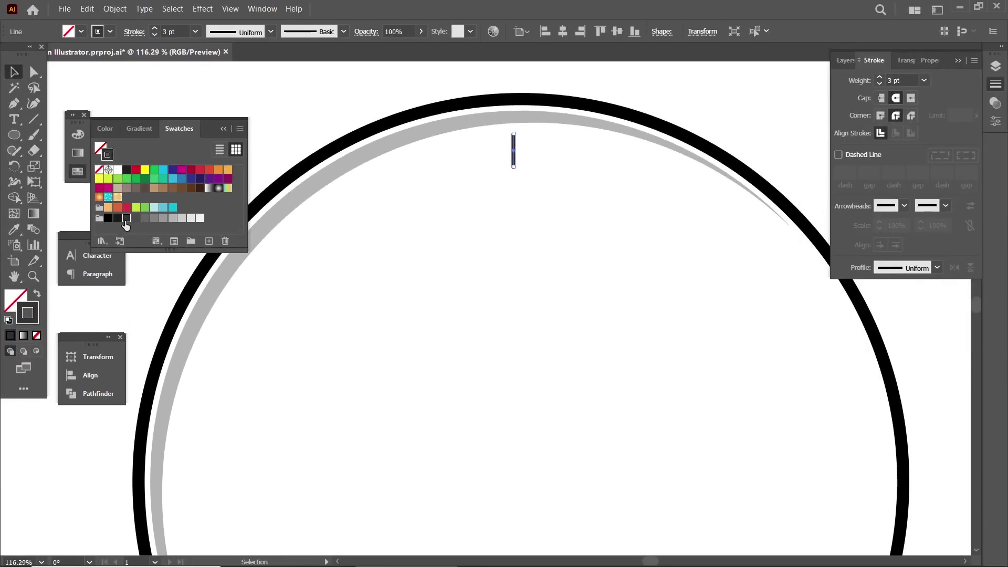
click(483, 267)
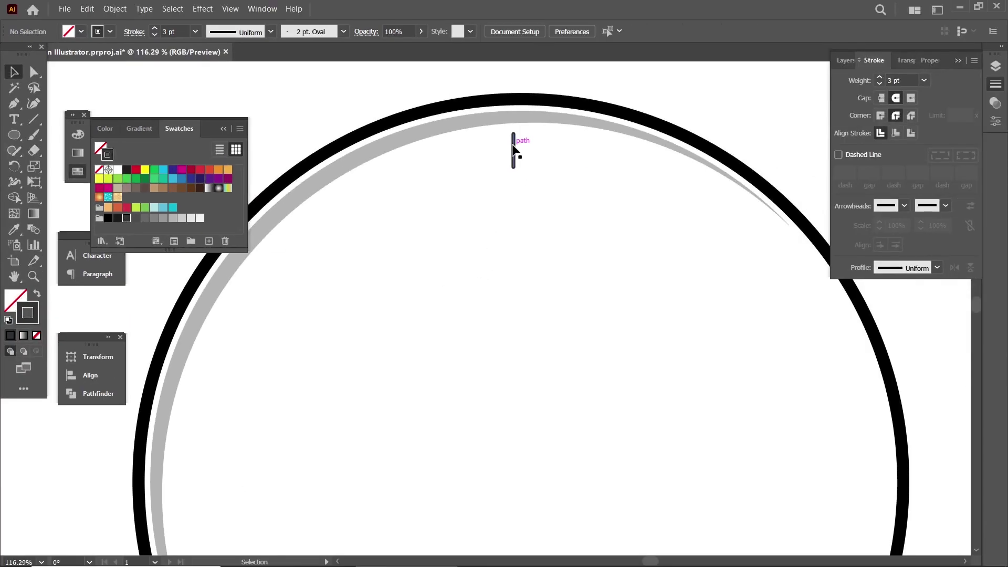
key(z)
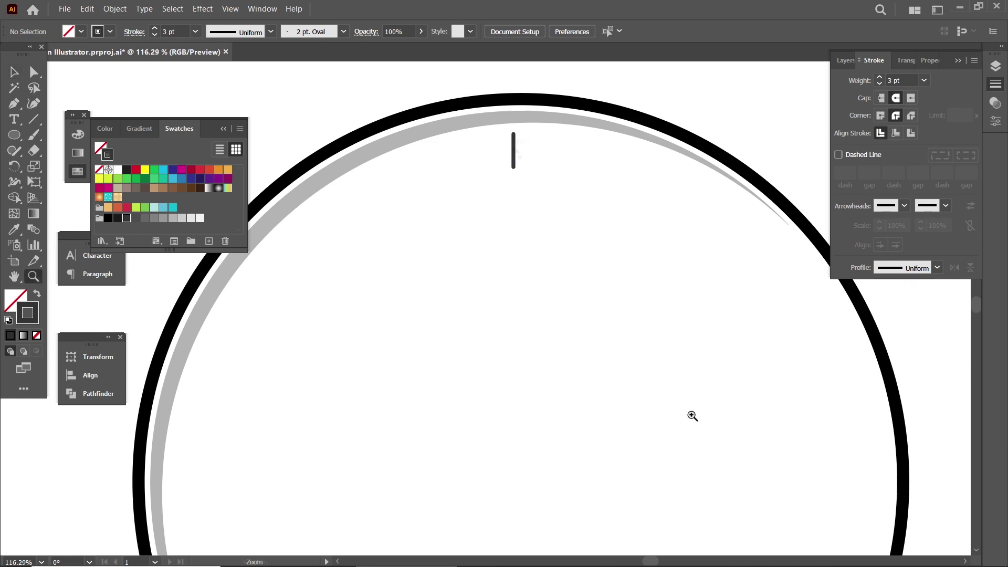
drag(697, 418, 491, 302)
drag(628, 401, 540, 260)
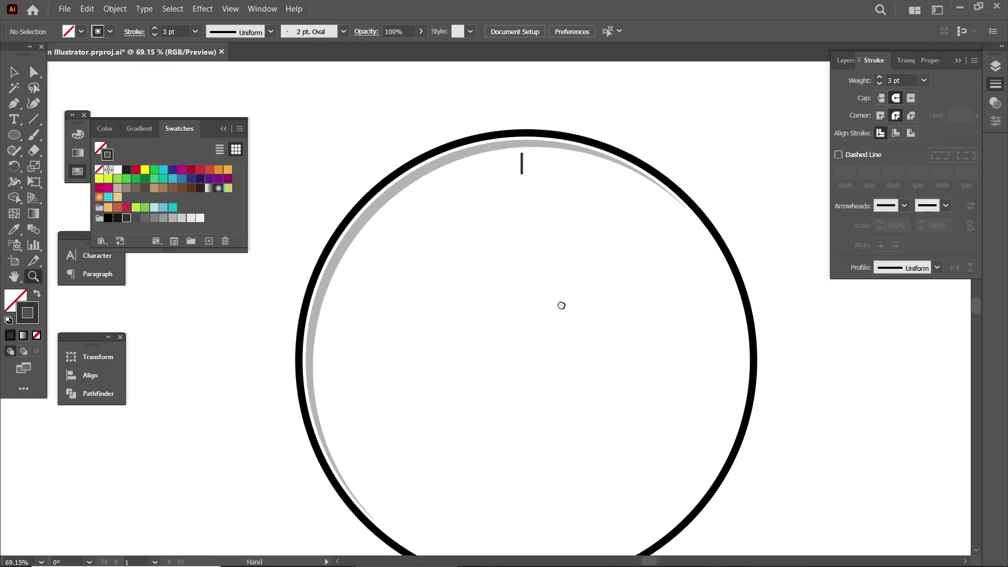
click(14, 72)
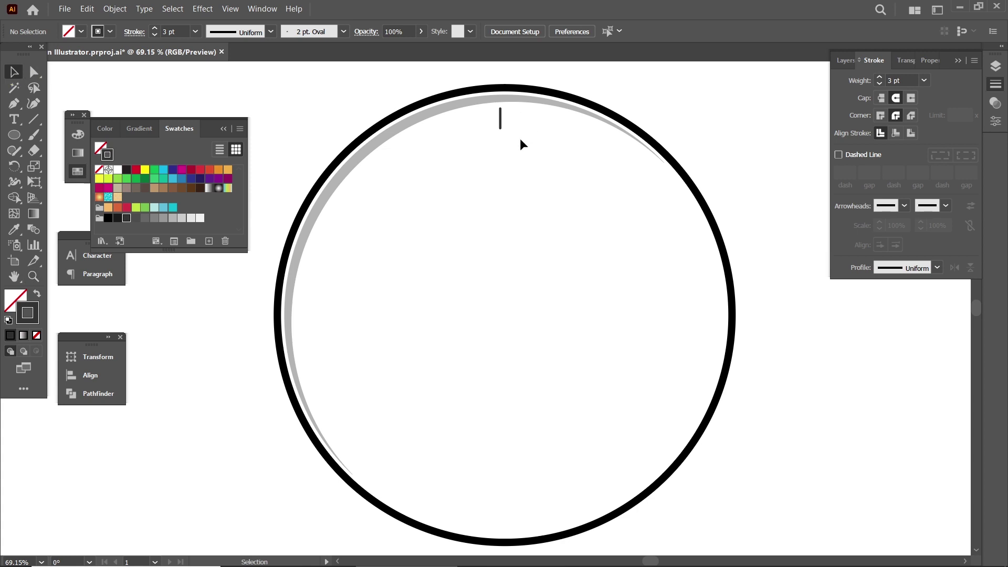
Nudge the tick's top anchor point up to lengthen it.
key(a)
click(500, 117)
key(ctrl)
key(shift+Up)
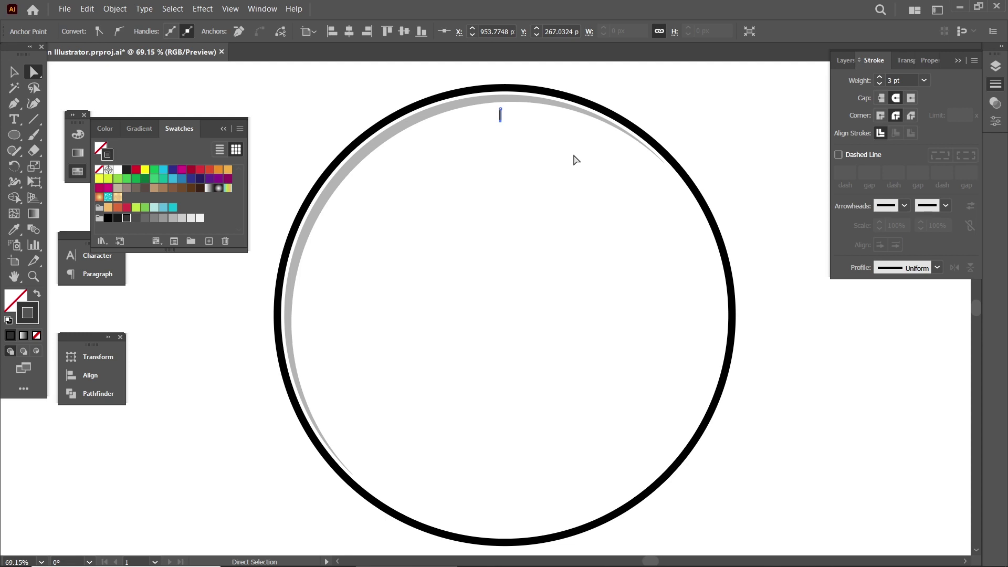
click(576, 159)
key(z)
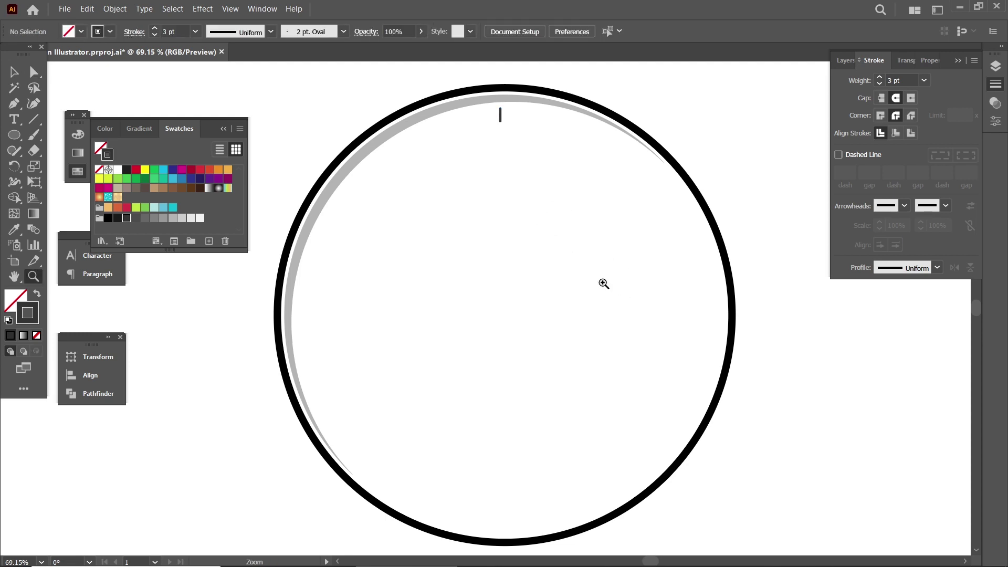
drag(602, 281, 572, 259)
click(13, 74)
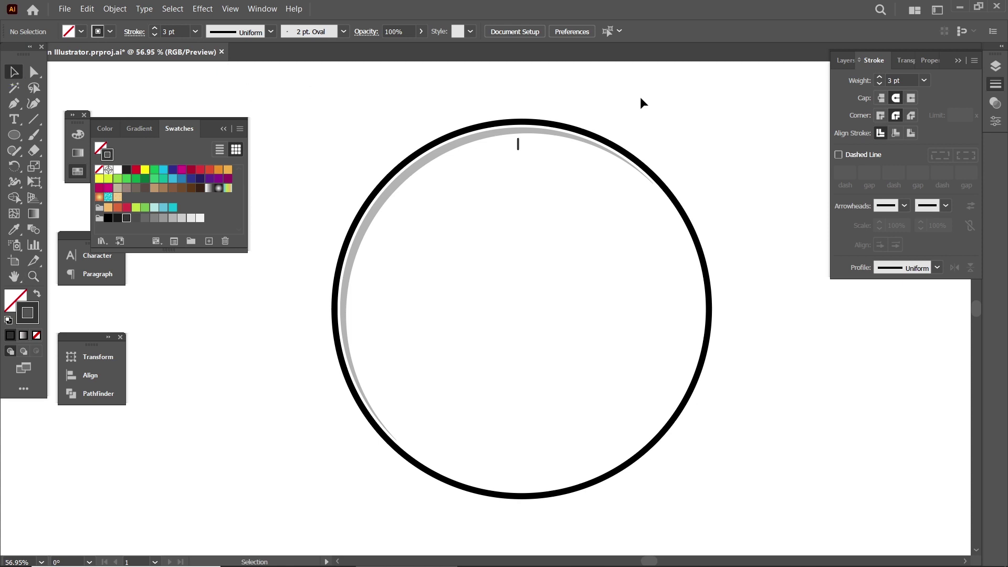
click(606, 140)
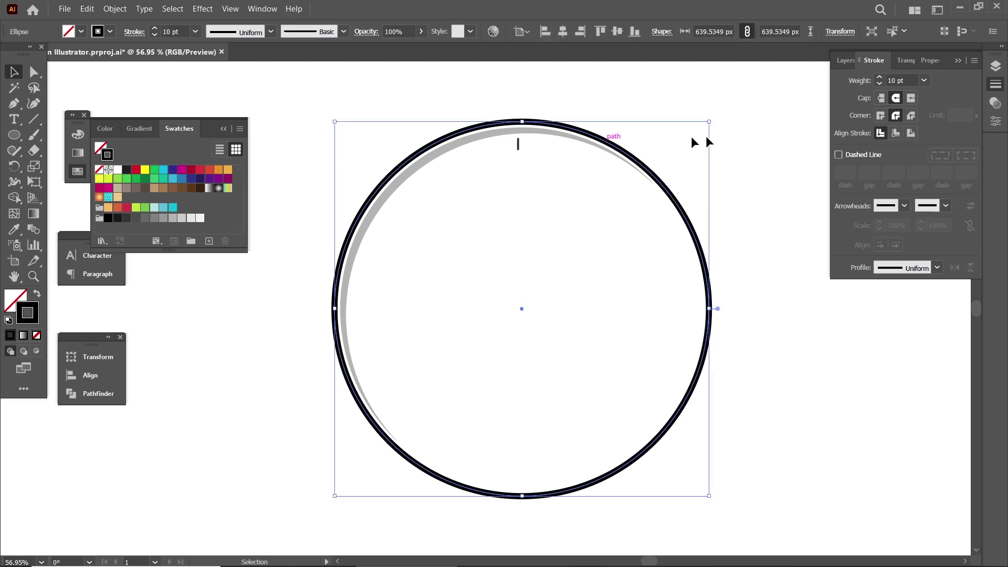
Scale a copy of the circle up from its centre with a 4 pt magenta stroke.
key(a)
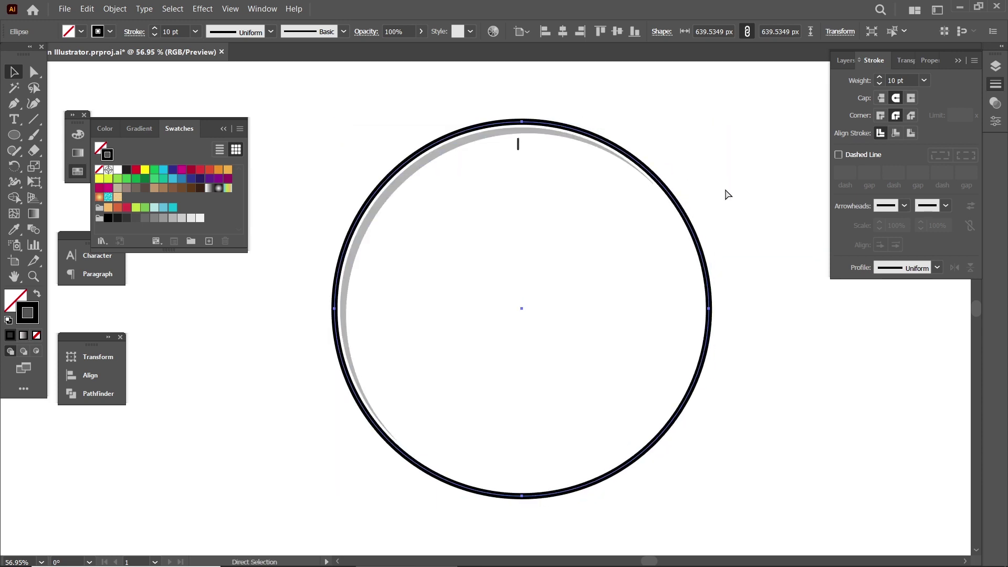
key(v)
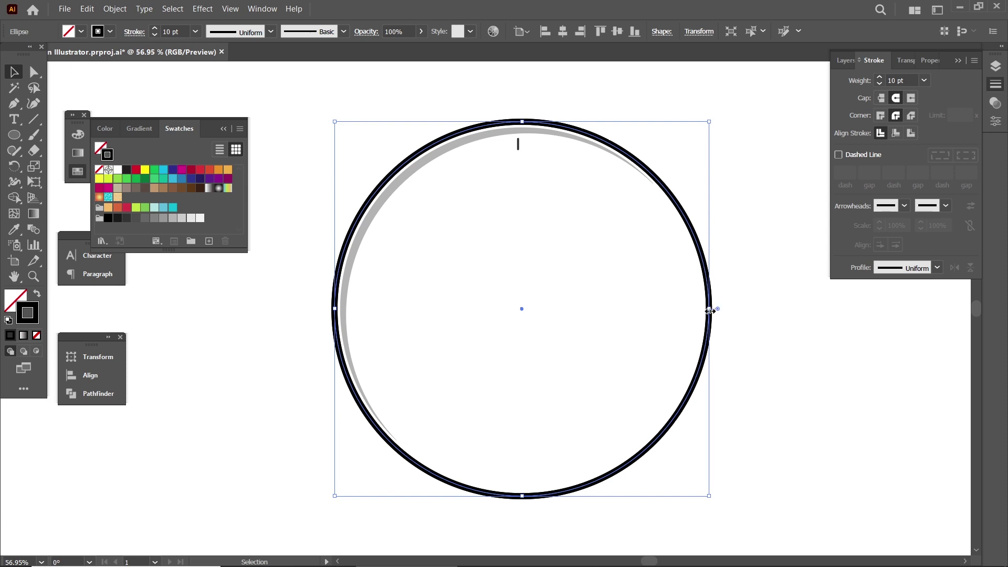
drag(710, 311, 738, 308)
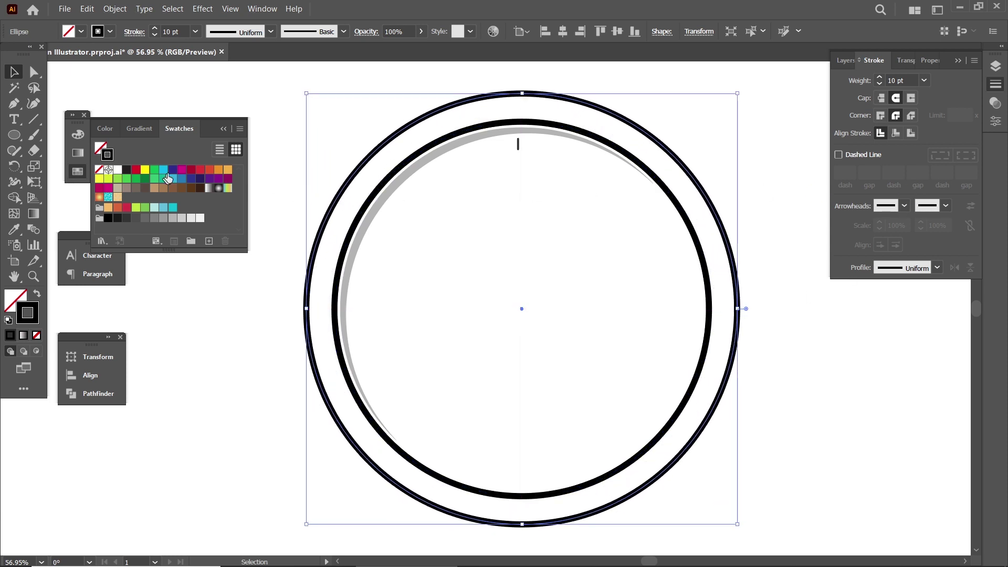
click(180, 170)
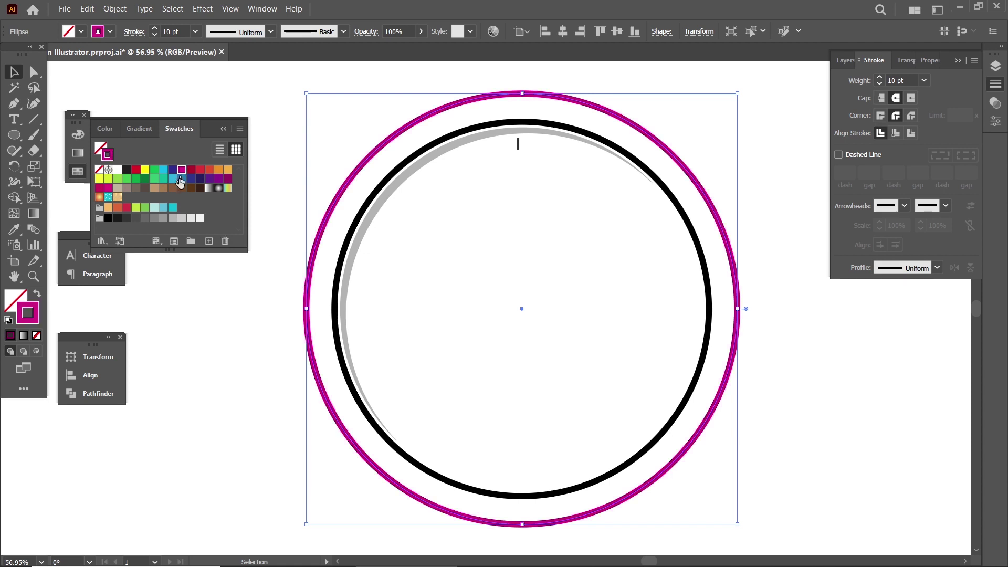
click(924, 81)
click(939, 180)
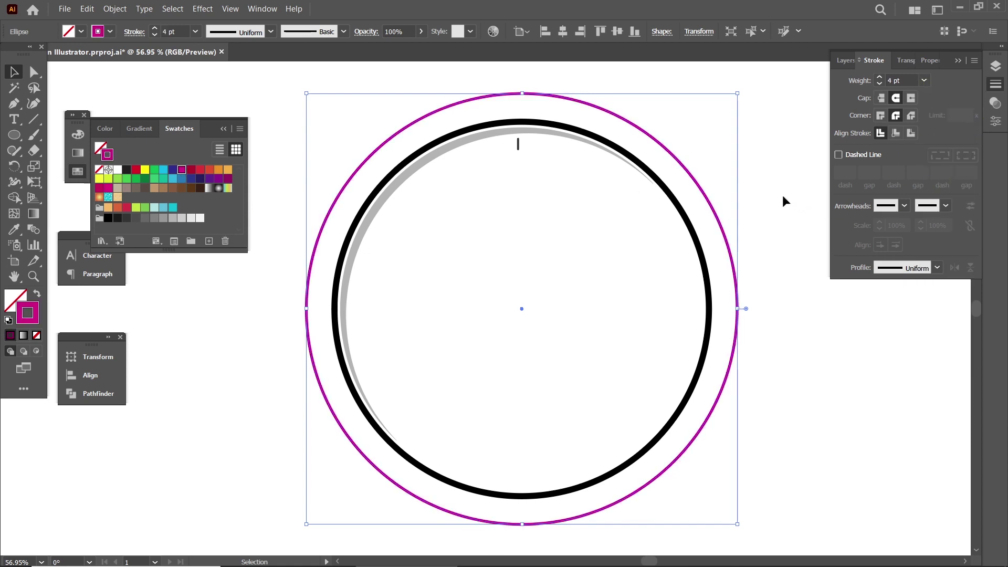
click(700, 137)
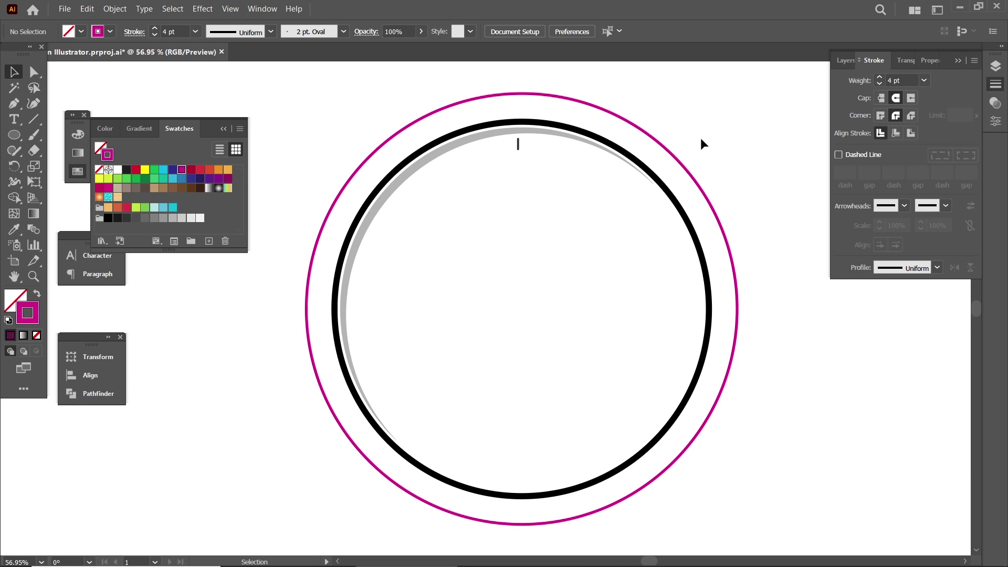
click(686, 172)
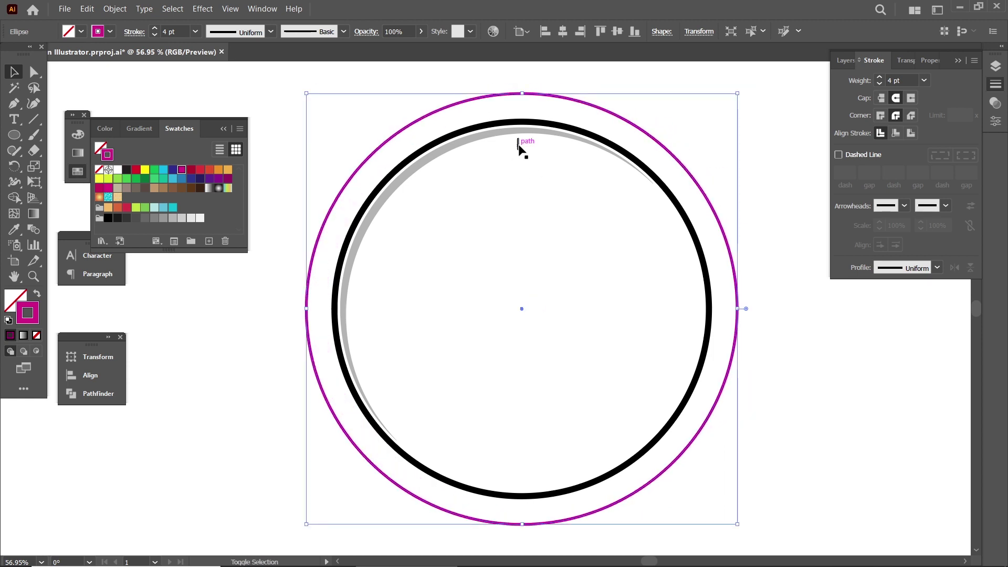
Copy the tick mark rotated by 360/60 degrees around the clock centre.
drag(518, 150, 529, 150)
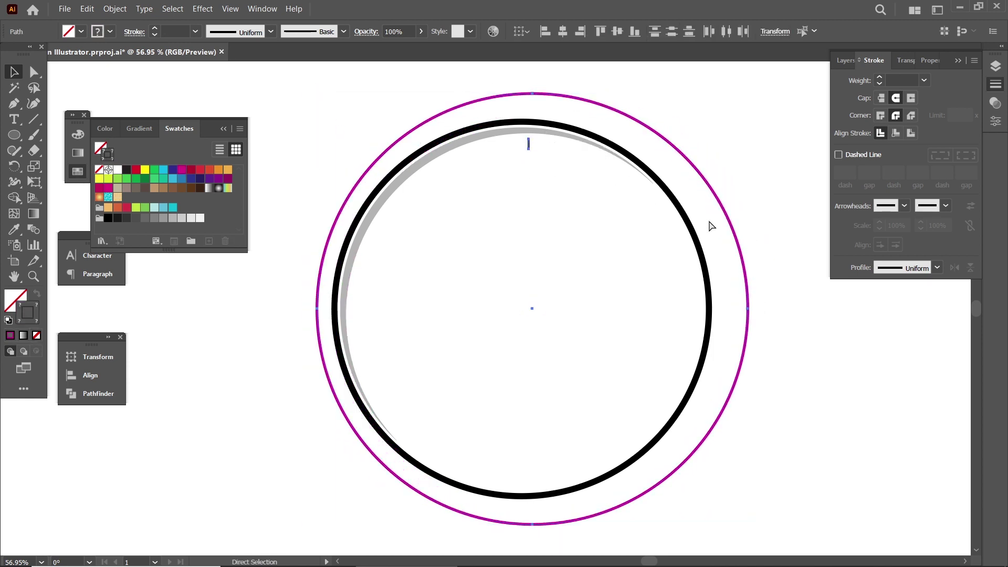
key(ctrl+z)
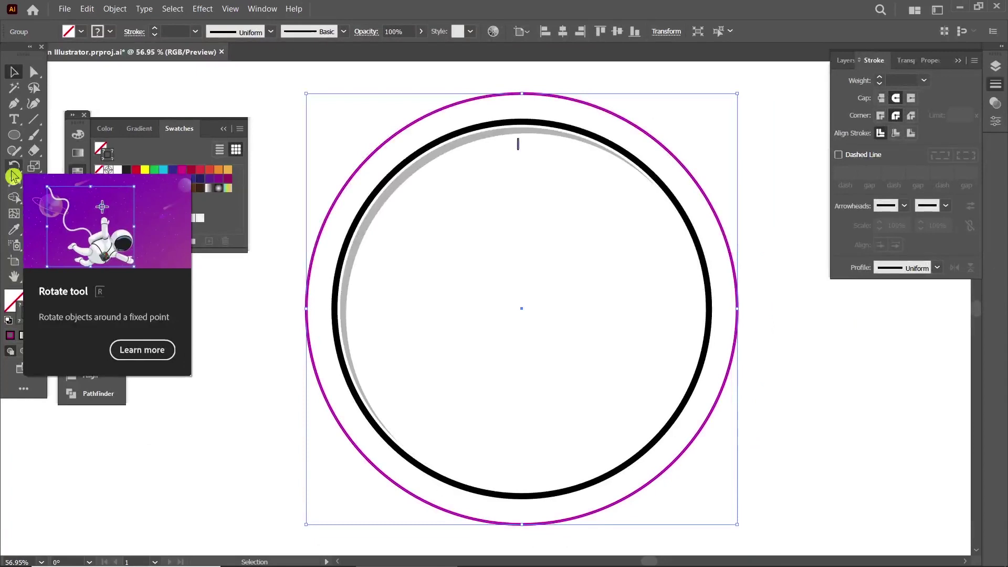
double_click(12, 172)
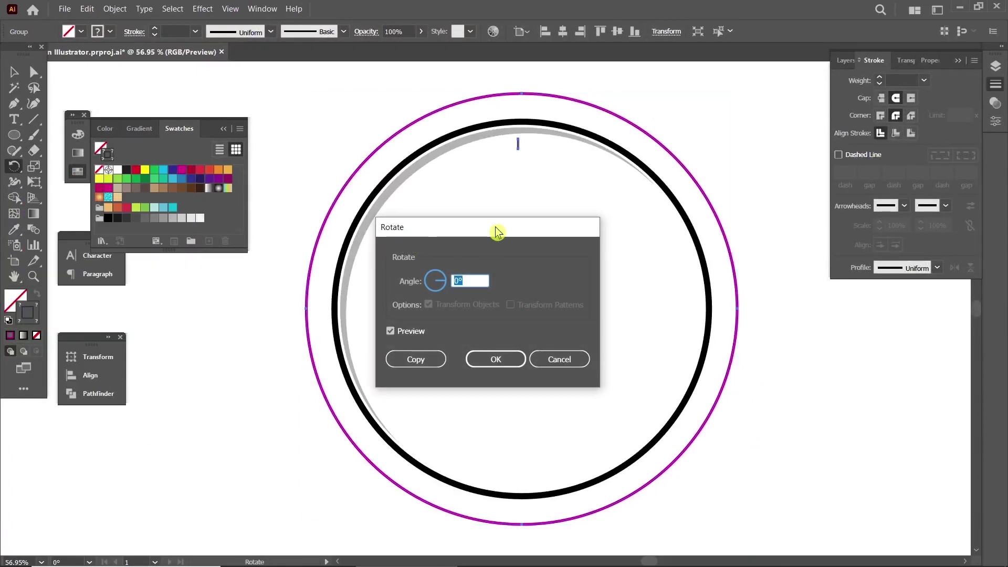
drag(497, 232, 691, 265)
text(360/60)
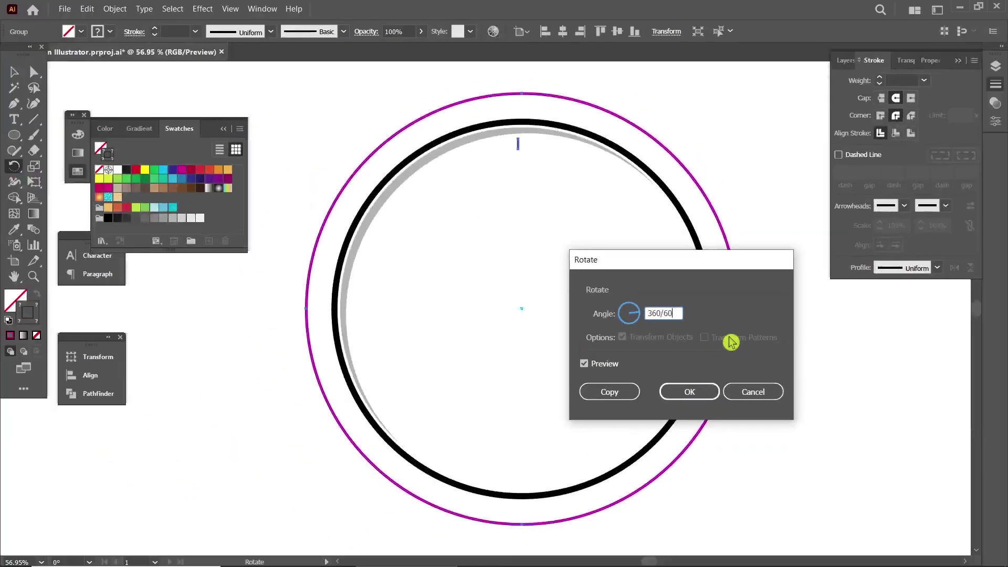
click(609, 392)
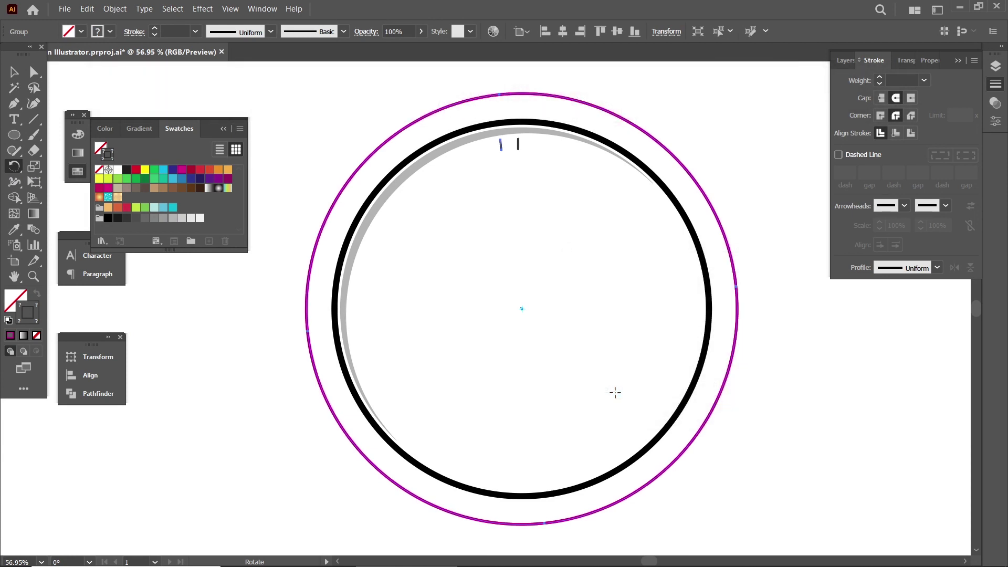
Repeat the 6-degree rotated copy with Ctrl+D until sixty ticks ring the clock.
key(ctrl+d)
key(ctrl+d)
key(ctrl+d)
key(ctrl+d)
key(ctrl+d)
key(ctrl+d)
key(ctrl+d)
key(ctrl+d)
key(ctrl+d)
key(ctrl+d)
key(ctrl+d)
key(ctrl+d)
key(ctrl+d)
key(ctrl+d)
key(ctrl+d)
key(ctrl+d)
key(ctrl+d)
key(ctrl+d)
key(ctrl+d)
key(ctrl+d)
key(ctrl+d)
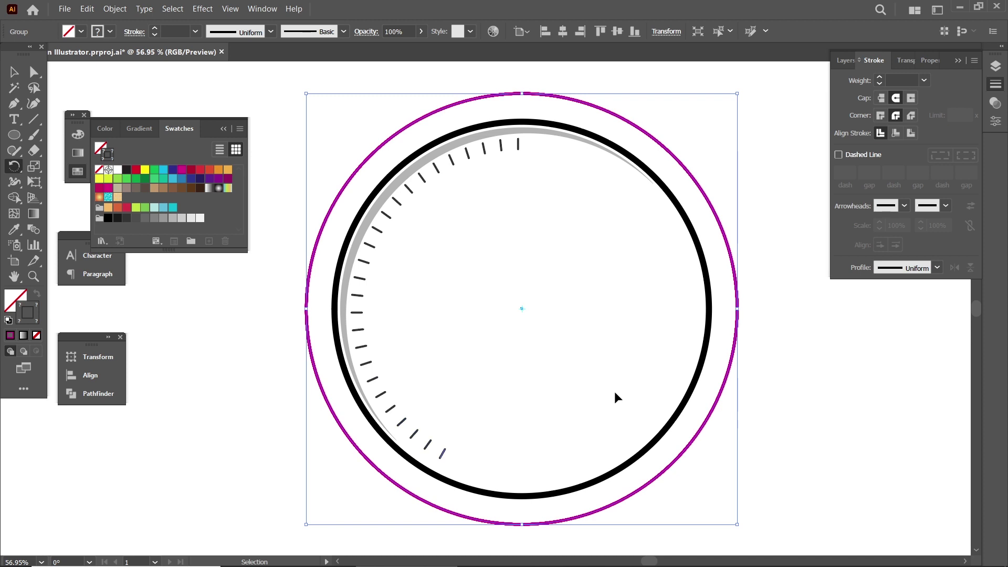
key(ctrl+d)
key(ctrl+d)
key(ctrl+d)
key(ctrl+d)
key(ctrl+d)
key(ctrl+d)
key(ctrl+d)
key(ctrl+d)
key(ctrl+d)
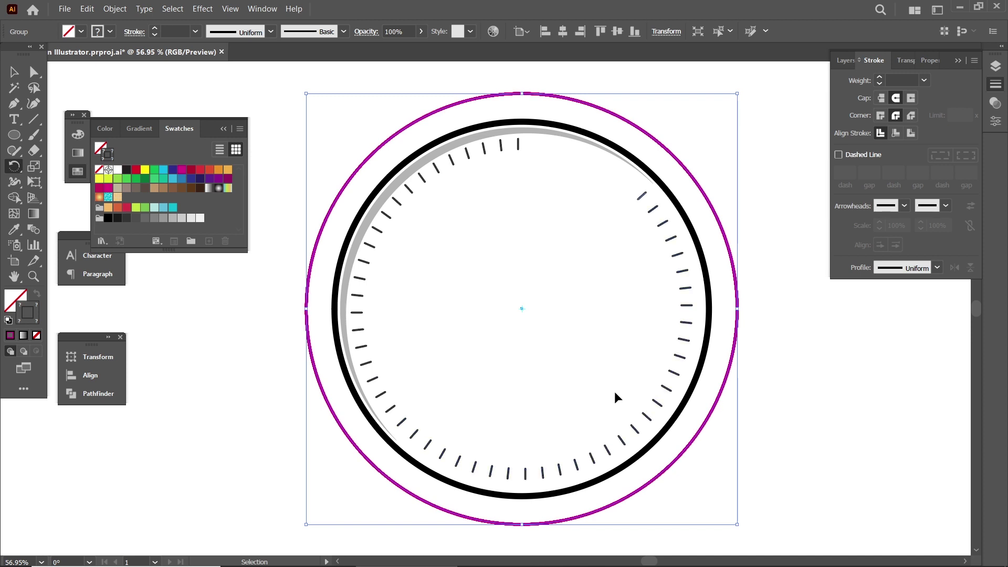
key(ctrl+d)
key(ctrl+d)
key(ctrl+d)
key(ctrl+d)
key(r)
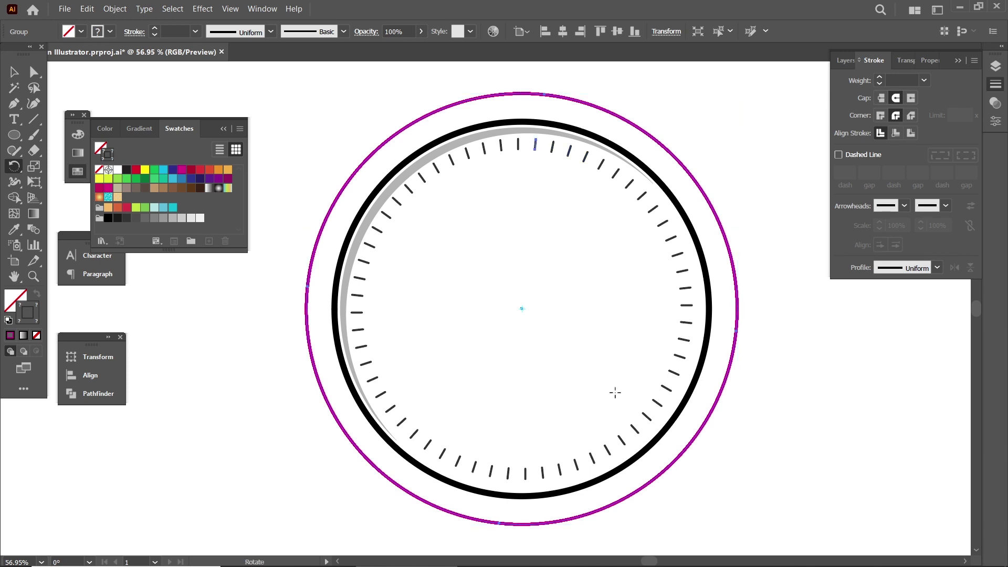
click(34, 72)
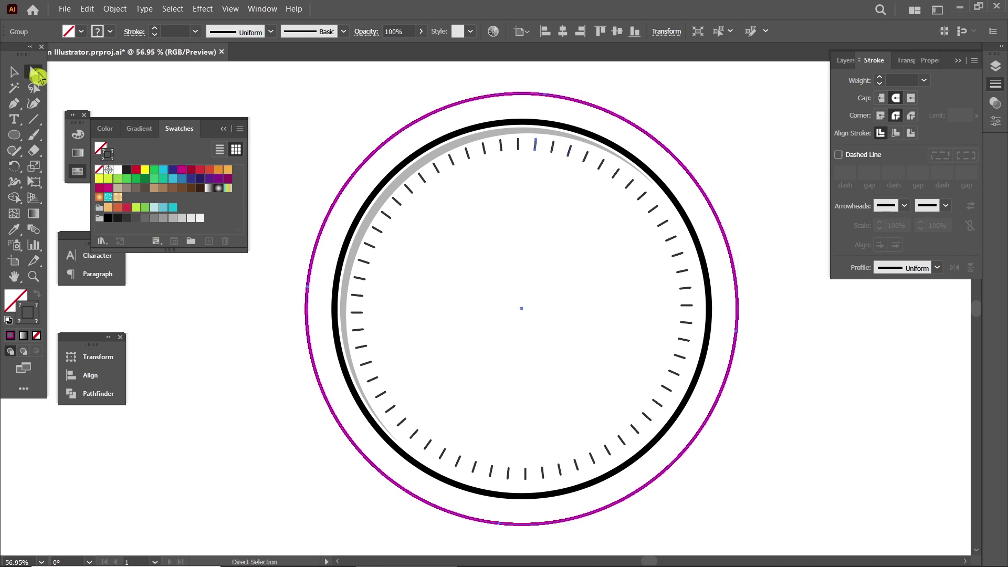
click(321, 114)
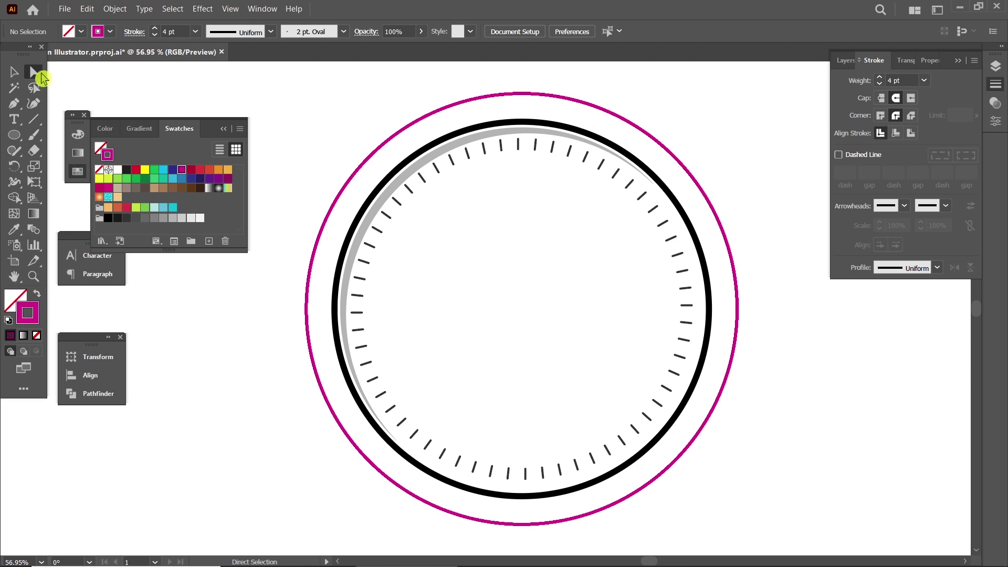
Delete the magenta guide circle around the clock face.
drag(727, 135, 677, 179)
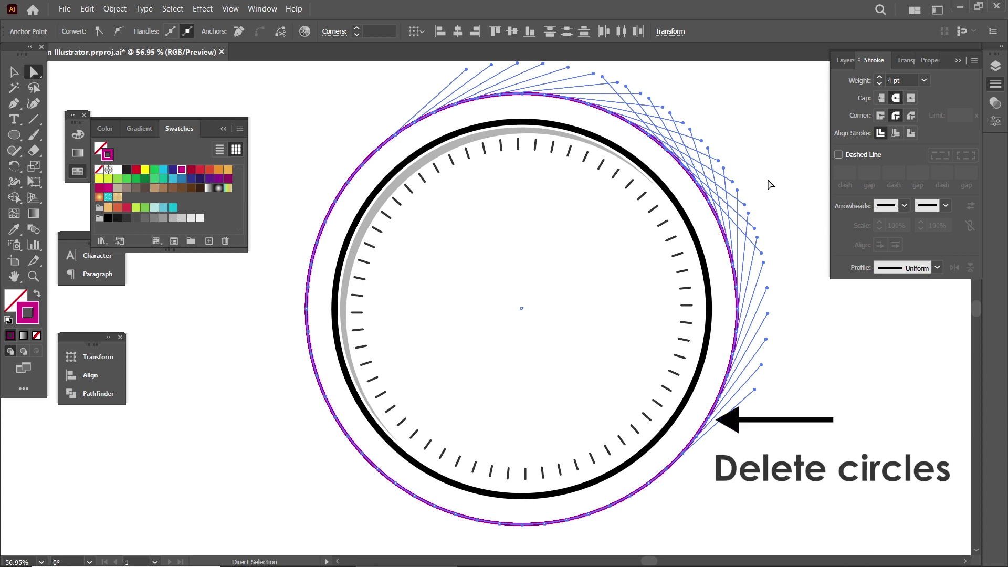
key(Delete)
key(Delete)
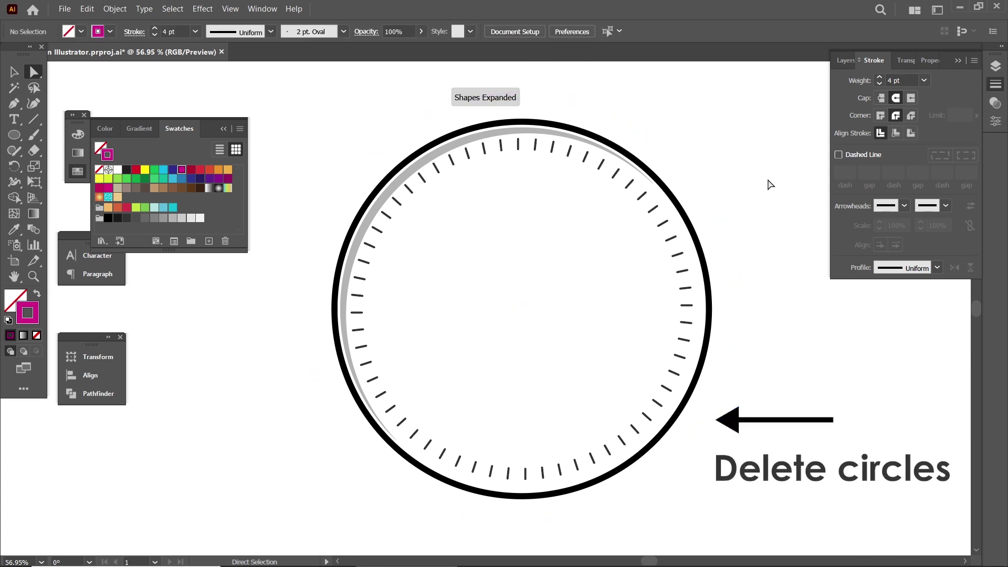
click(14, 72)
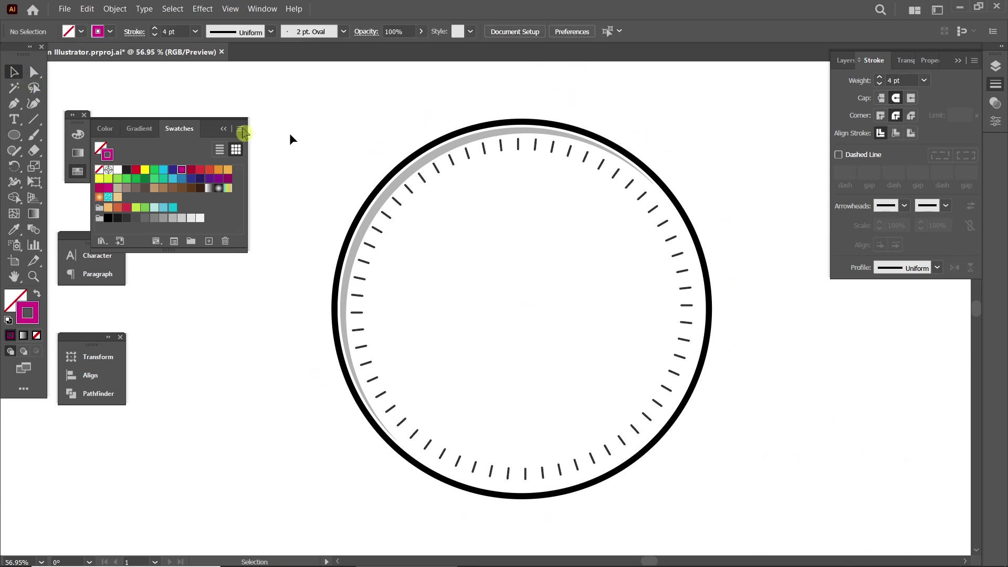
Select all sixty tick marks by matching fill and stroke, and group them.
click(518, 145)
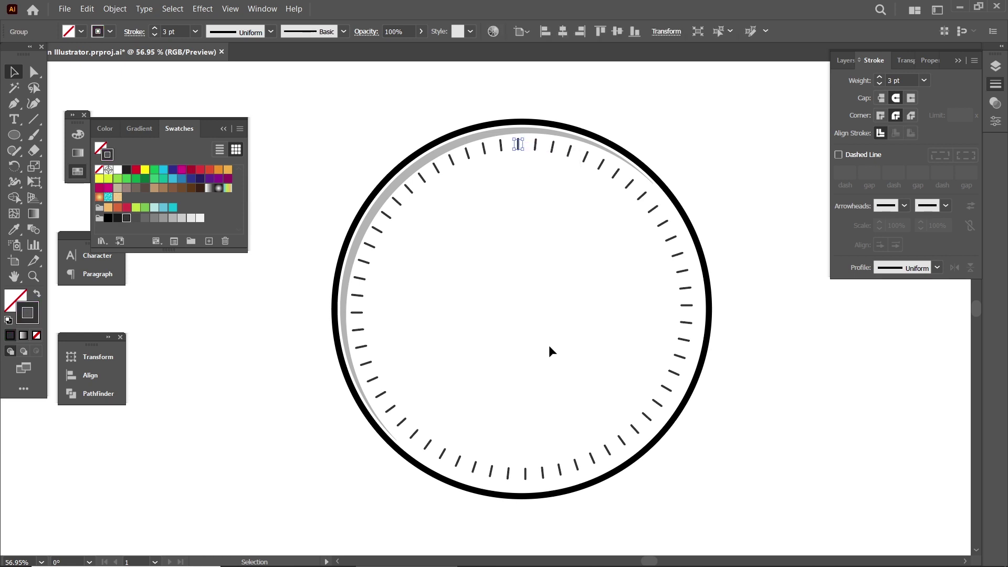
click(172, 9)
click(536, 153)
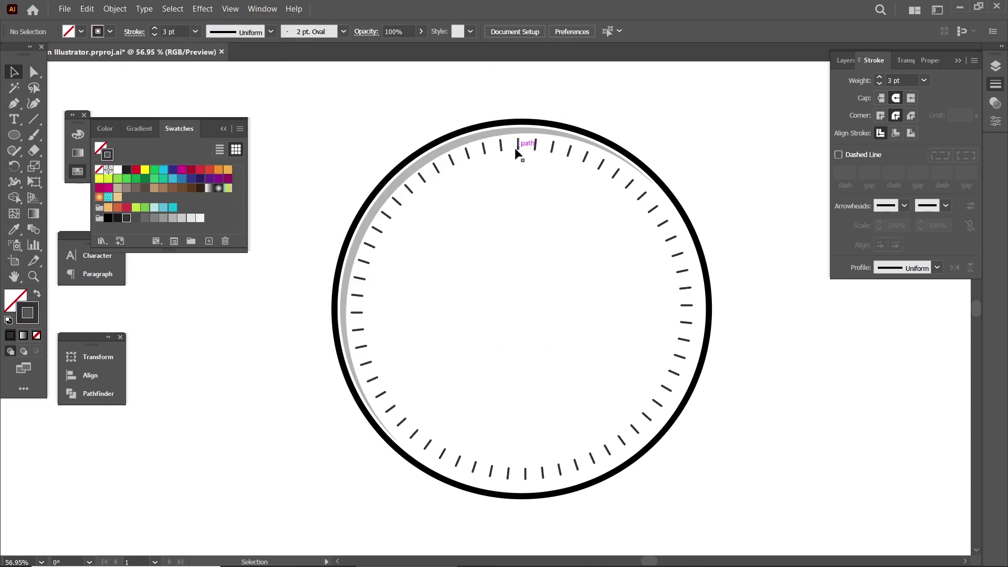
click(519, 146)
click(172, 9)
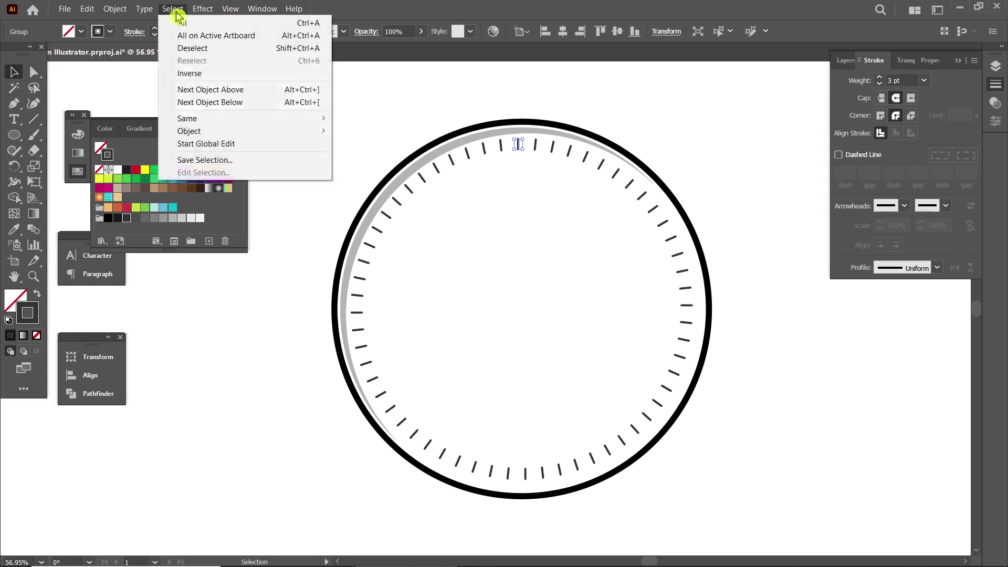
click(384, 173)
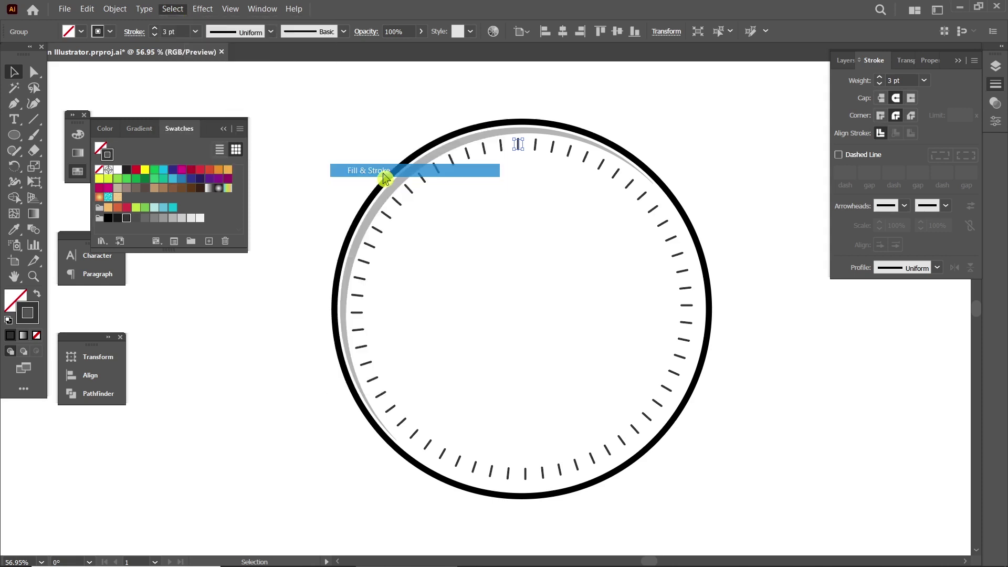
key(ctrl+g)
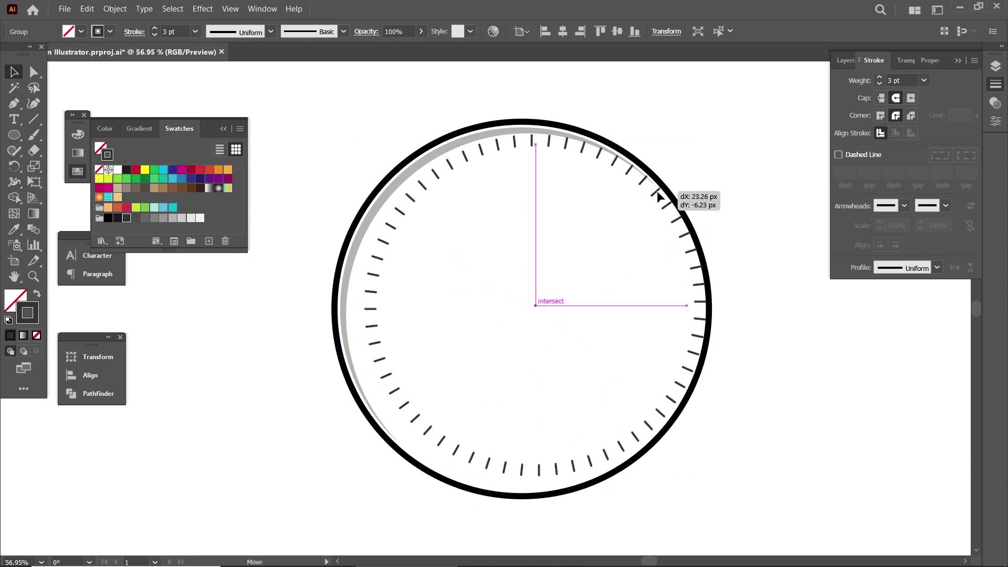
click(728, 202)
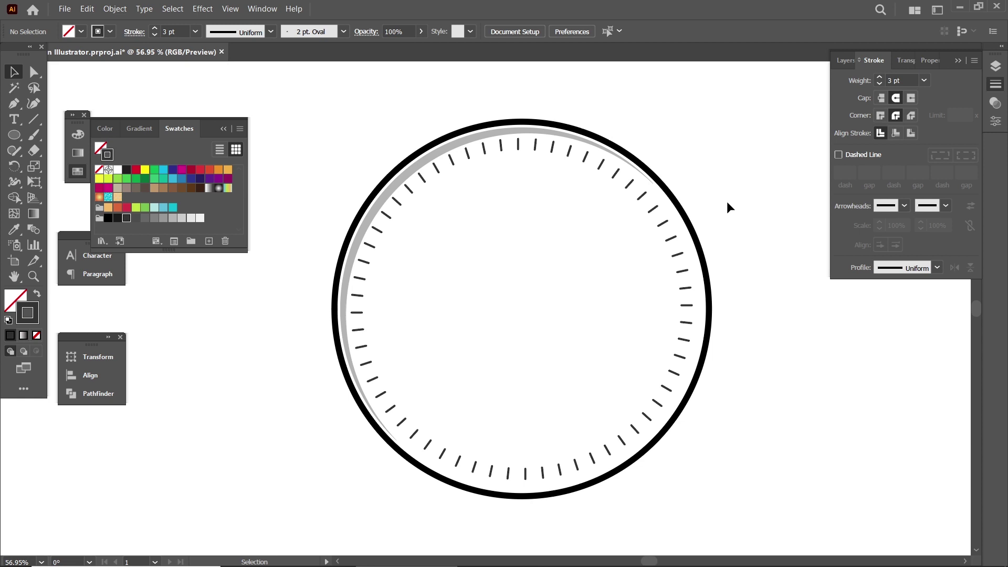
click(14, 119)
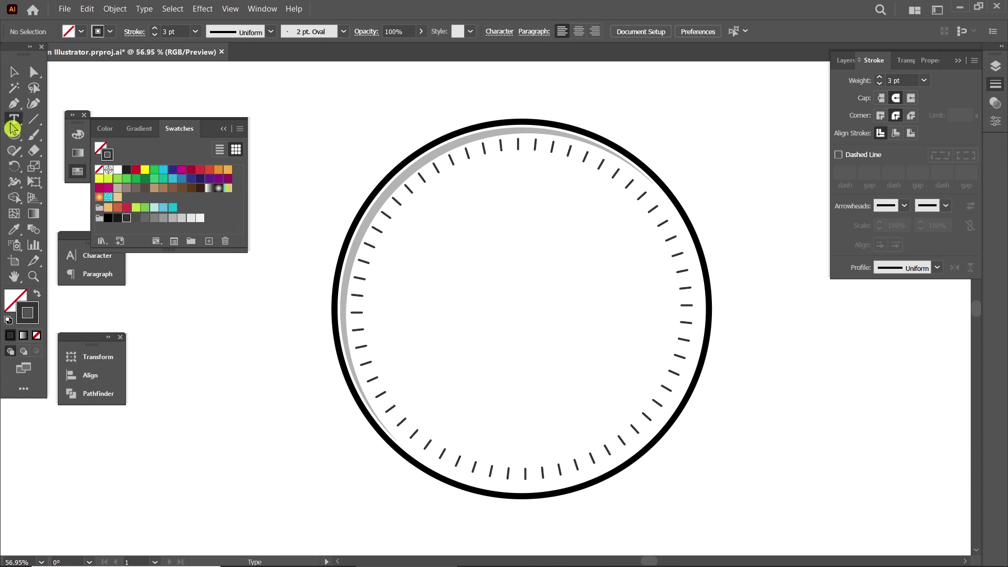
Add a 60 pt '12' numeral and move it to the top of the dial.
click(509, 285)
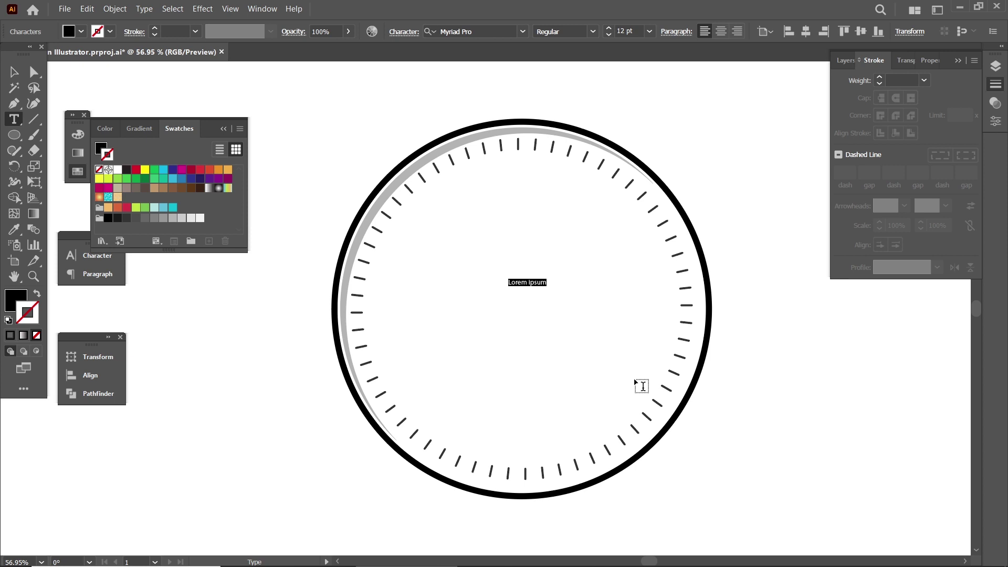
text(12)
click(14, 72)
click(649, 31)
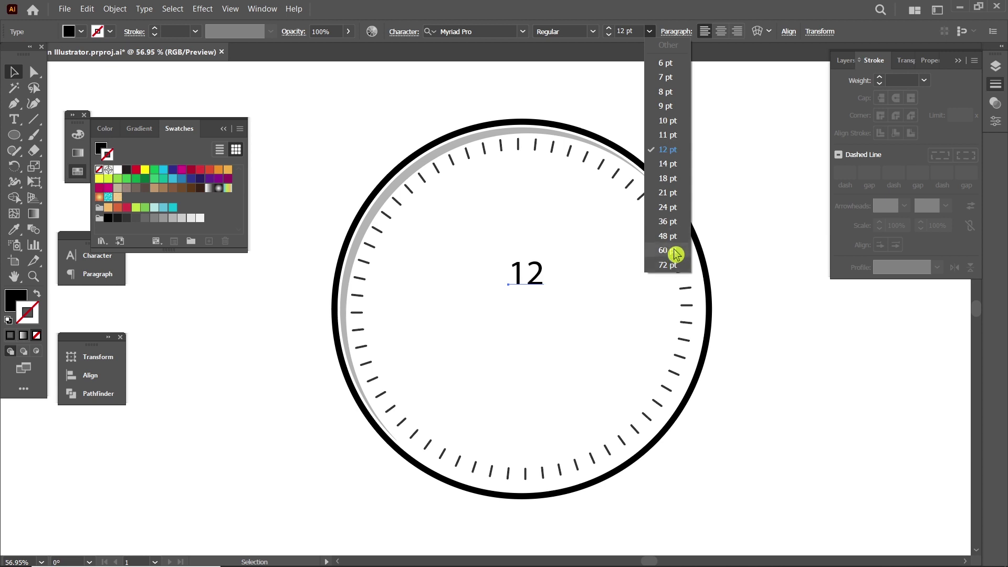
click(673, 249)
drag(535, 274, 535, 173)
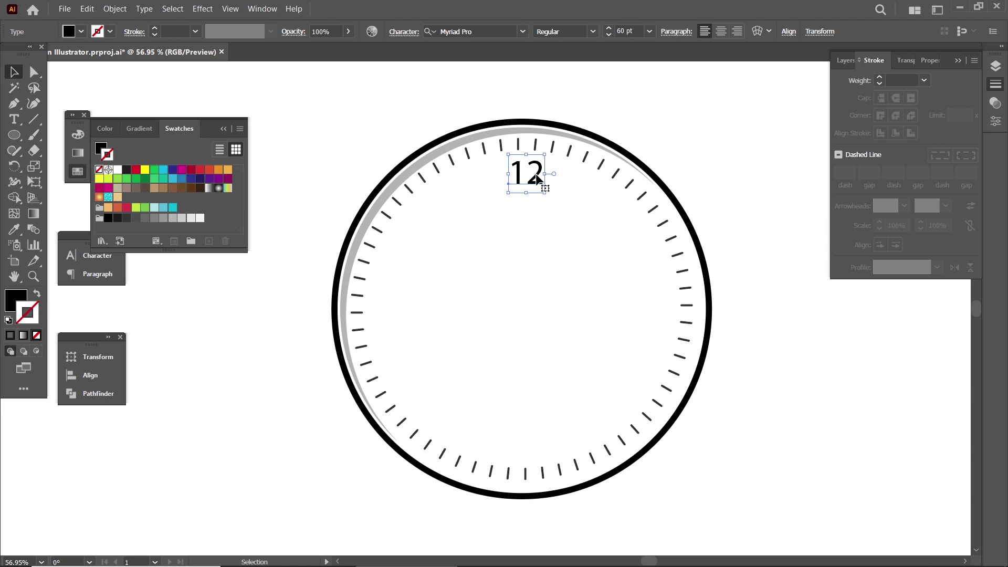
shift+click(563, 130)
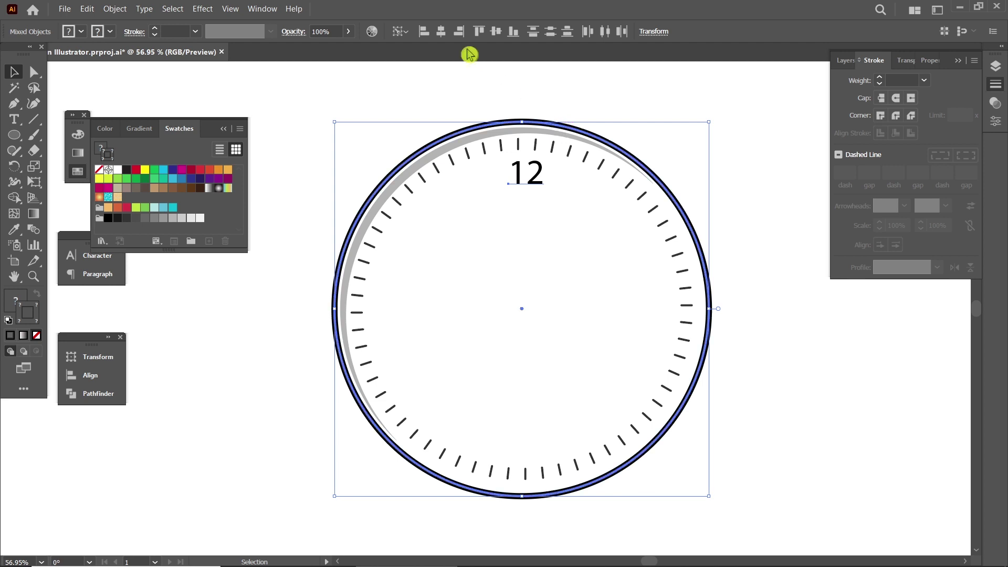
Horizontally centre the 12 on the outer clock circle, then reselect only the numeral.
click(442, 32)
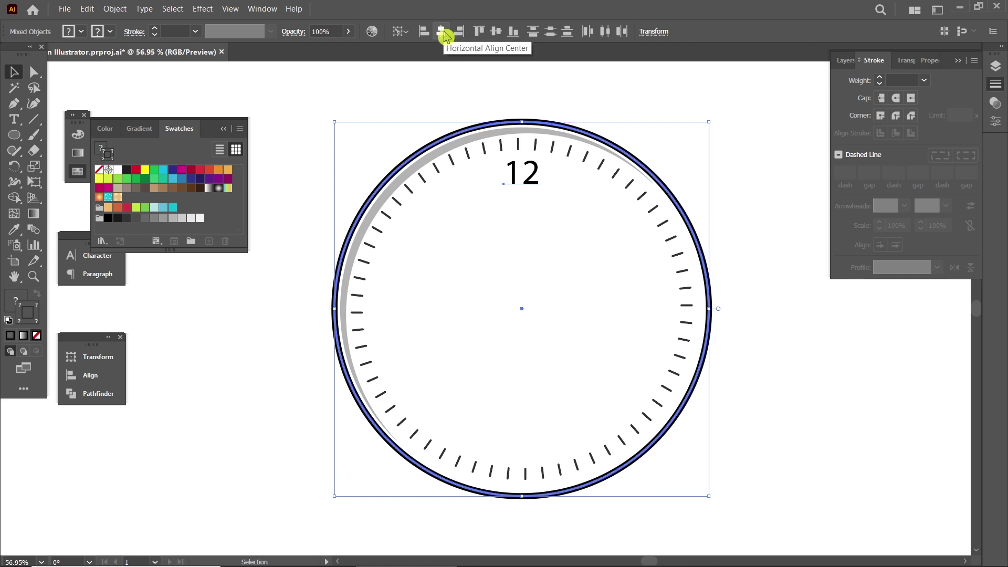
click(777, 187)
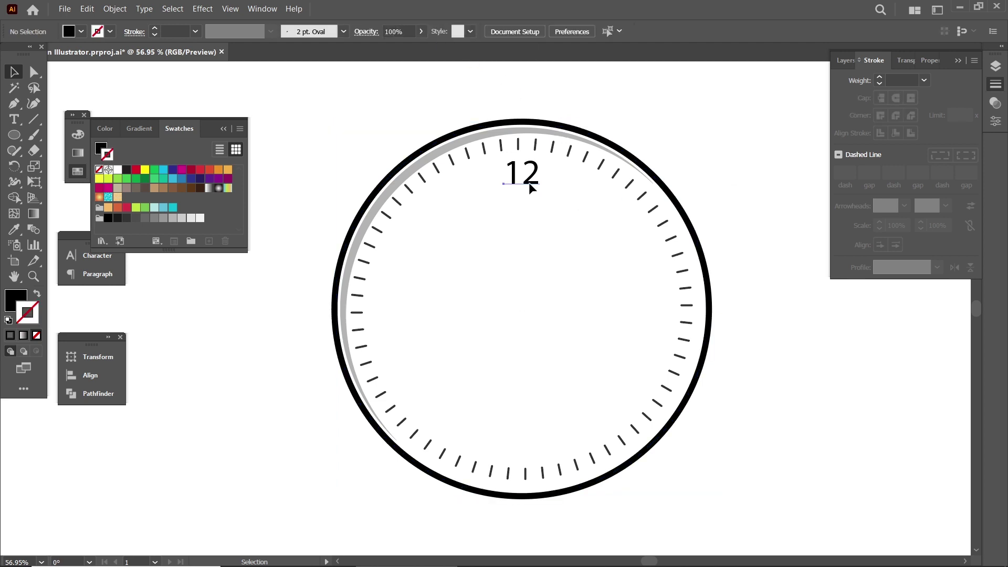
click(528, 181)
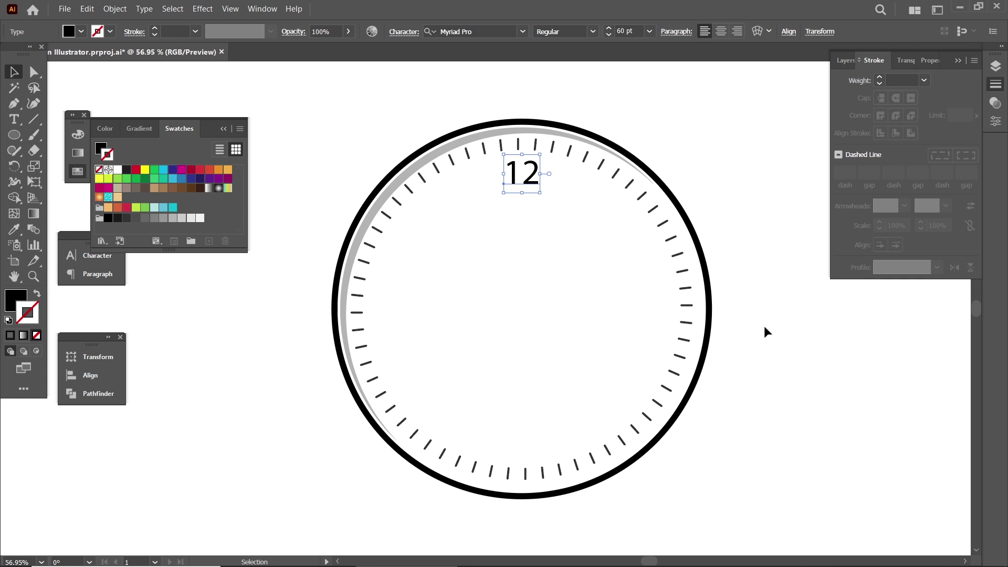
Paste a copy of the outer circle in front, enlarge it, and stroke it magenta.
click(700, 244)
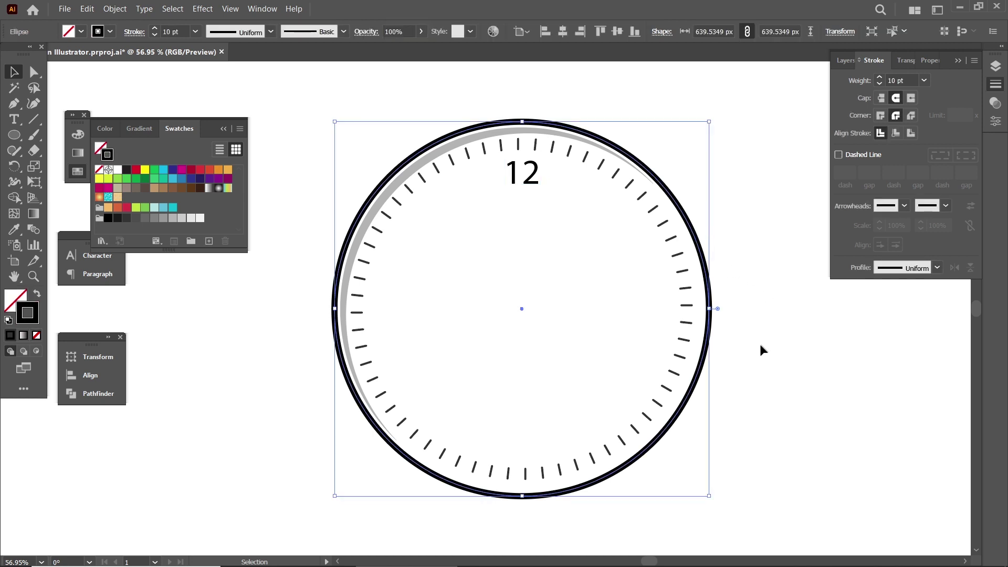
key(a)
key(v)
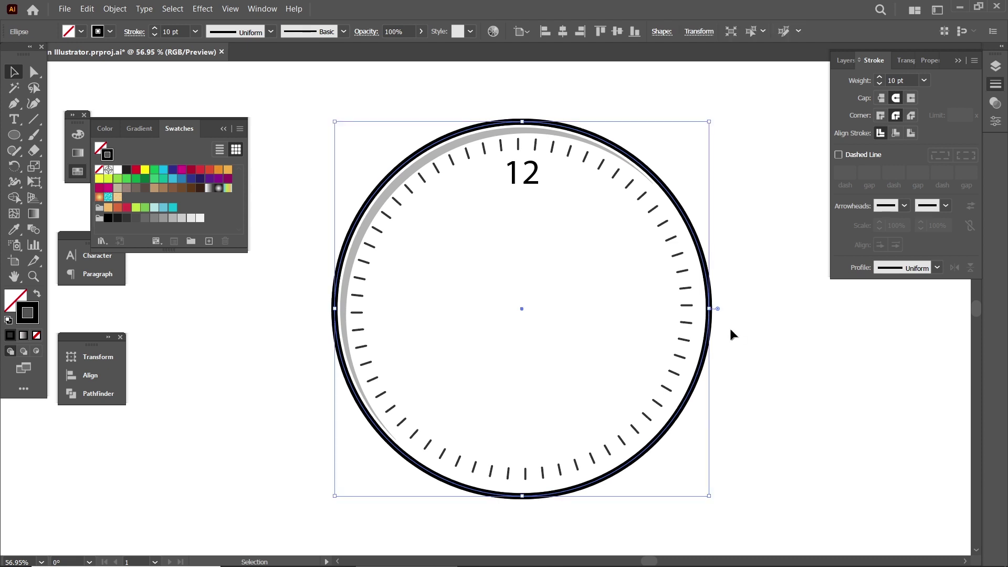
drag(708, 308, 748, 309)
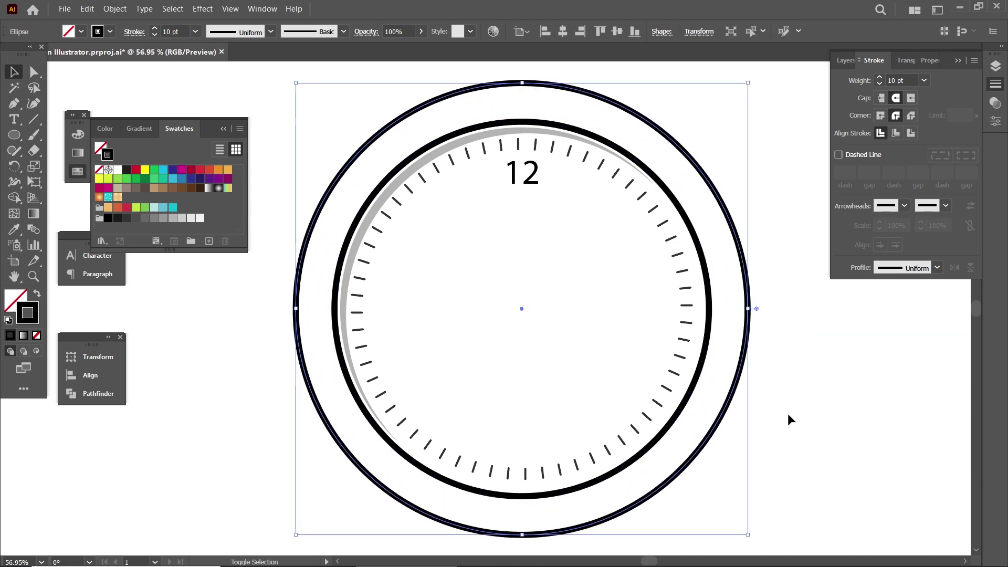
click(181, 170)
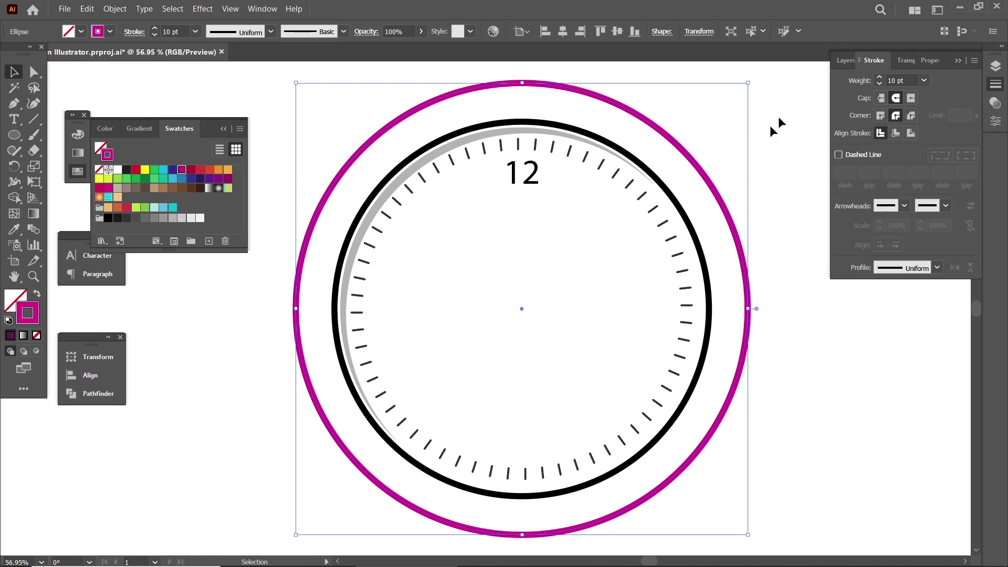
Group the 12 numeral with the larger magenta ring.
click(572, 176)
click(528, 174)
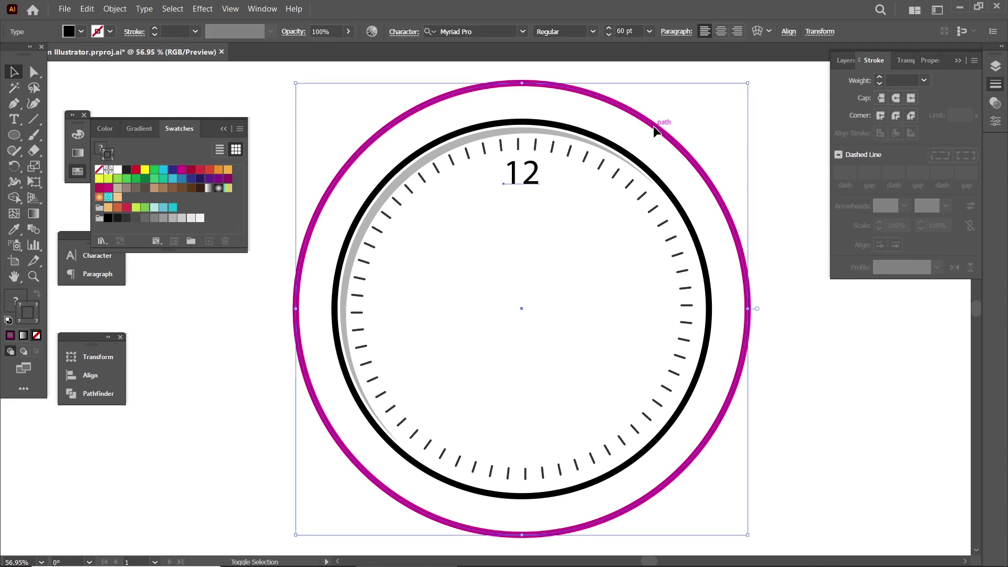
shift+click(656, 128)
drag(657, 128, 649, 122)
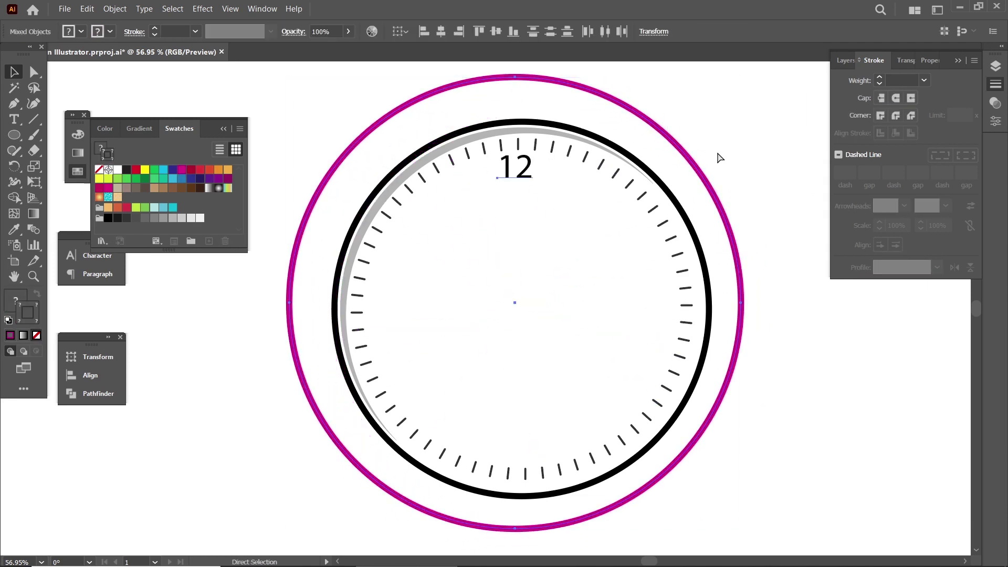
key(ctrl+z)
key(a)
key(v)
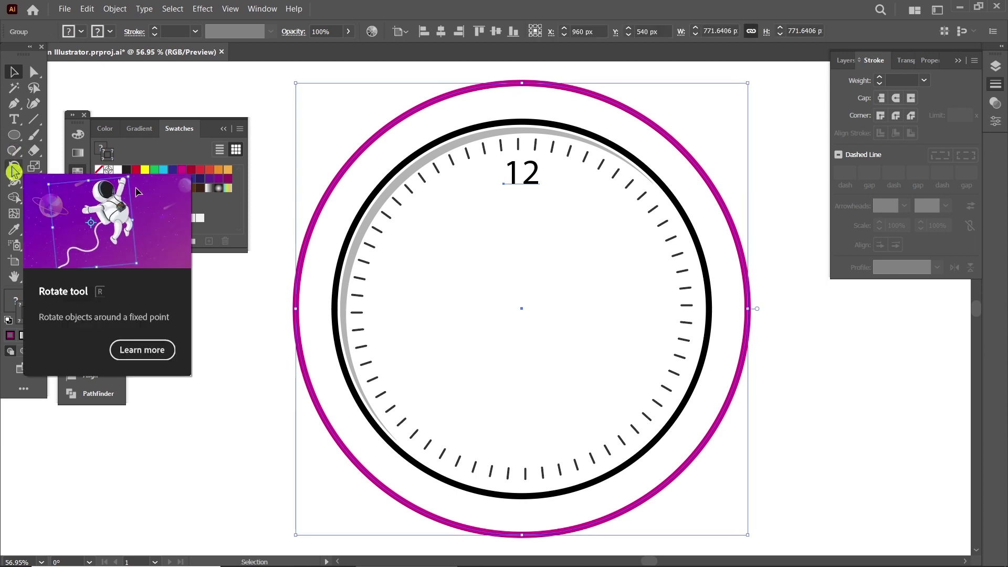
Rotate copies of the 12-and-ring group by 360/12 (30°), repeating to fill the dial.
double_click(13, 167)
text(360/12)
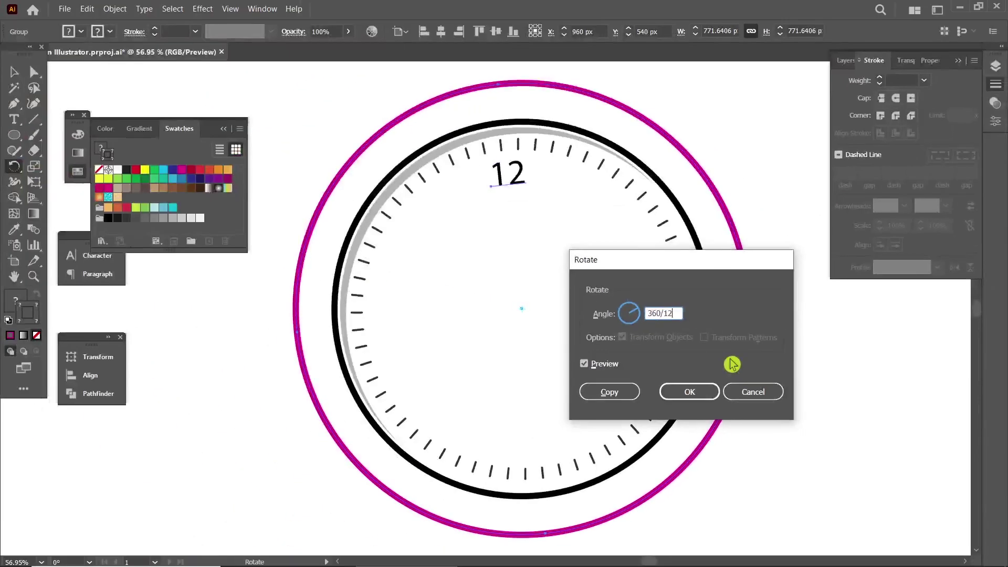
click(614, 393)
key(v)
key(ctrl+d)
key(ctrl+d)
key(ctrl+d)
key(ctrl+d)
key(ctrl+d)
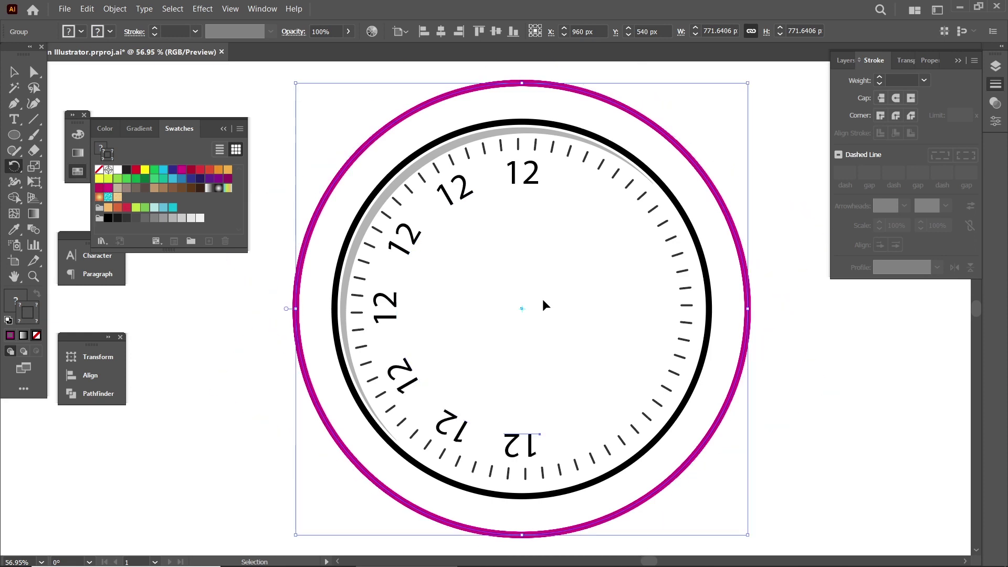
key(ctrl+d)
key(ctrl+d)
key(ctrl+d)
key(ctrl+d)
key(ctrl+d)
key(r)
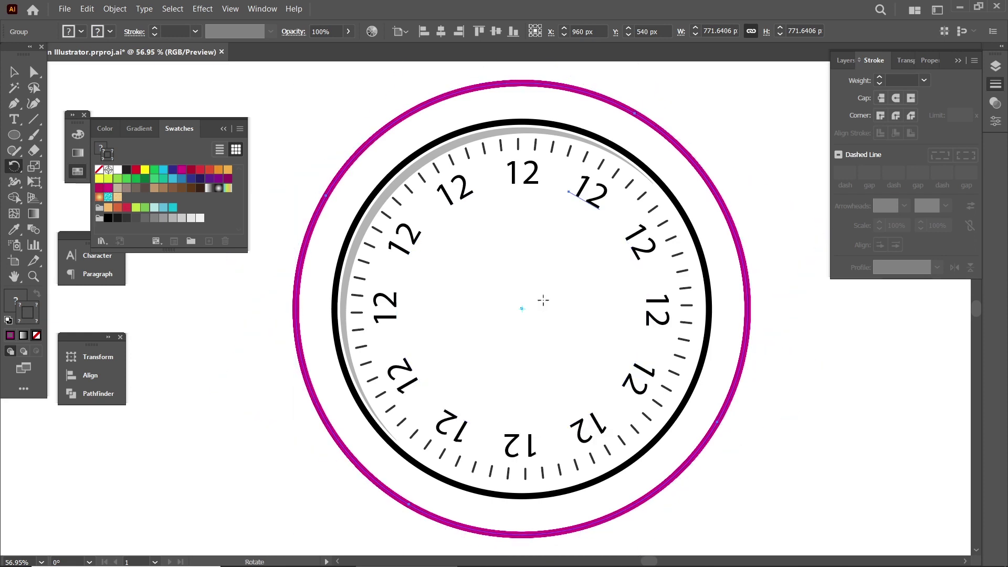
click(15, 71)
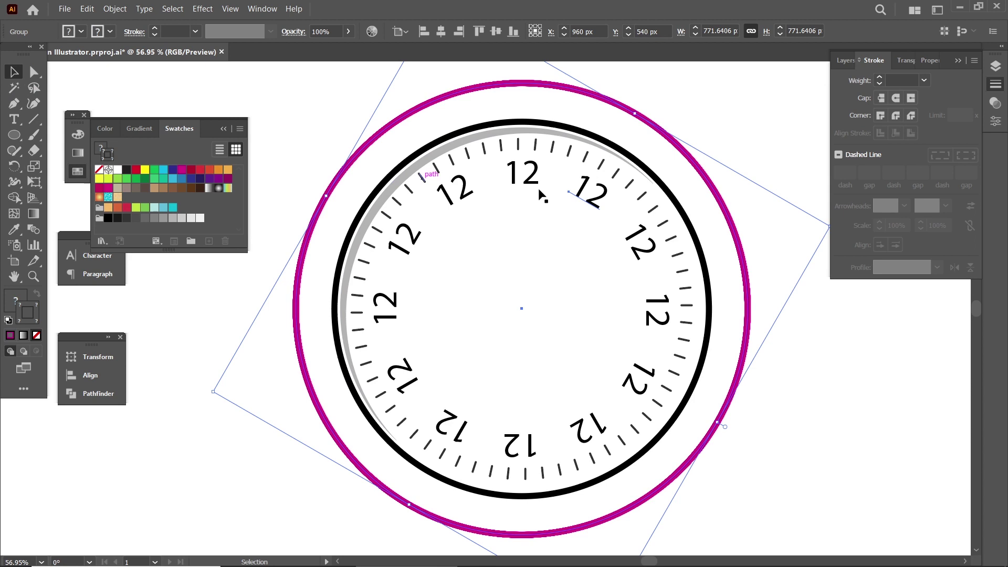
click(834, 363)
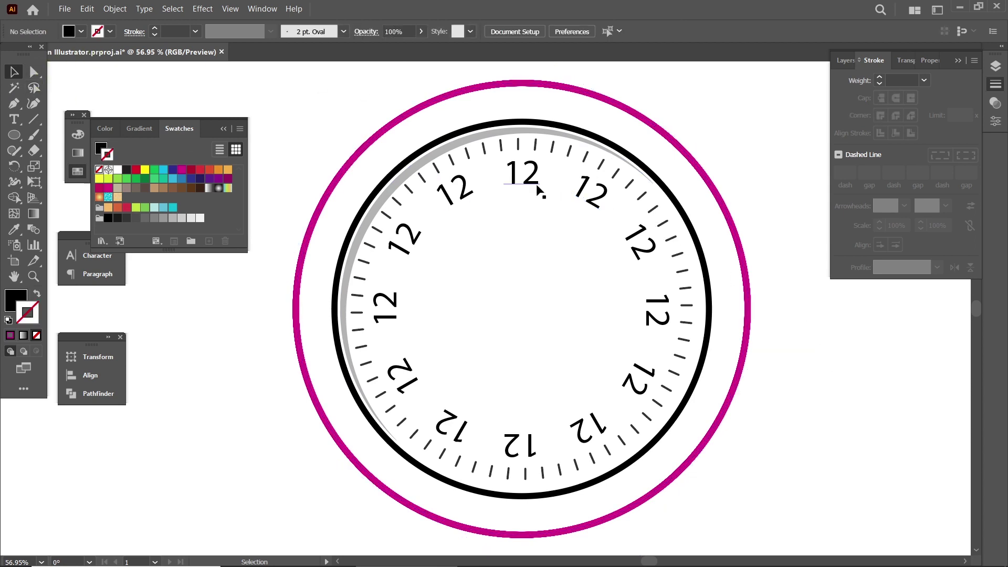
Delete the magenta guide ring.
click(34, 72)
drag(713, 132, 679, 169)
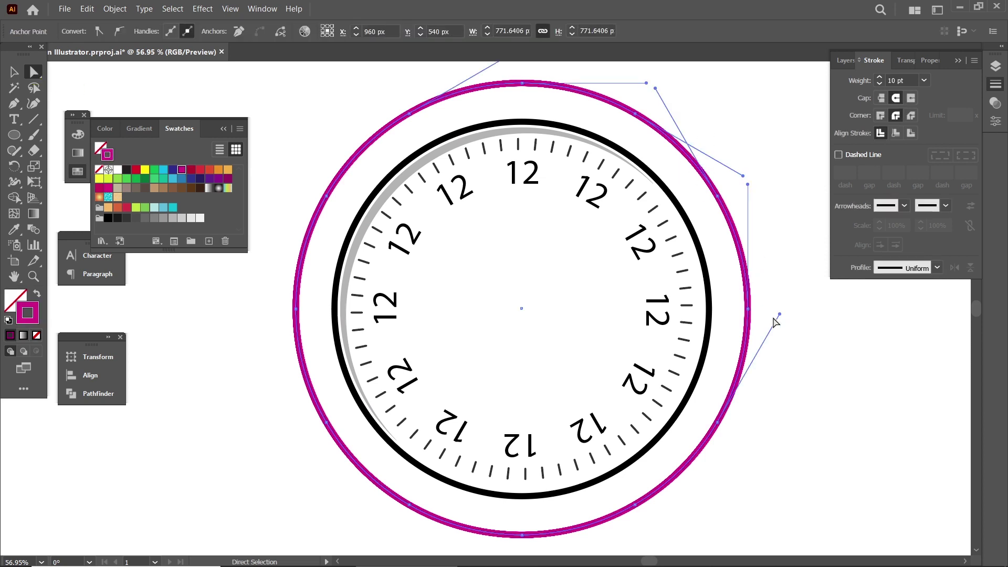
key(Delete)
key(Delete)
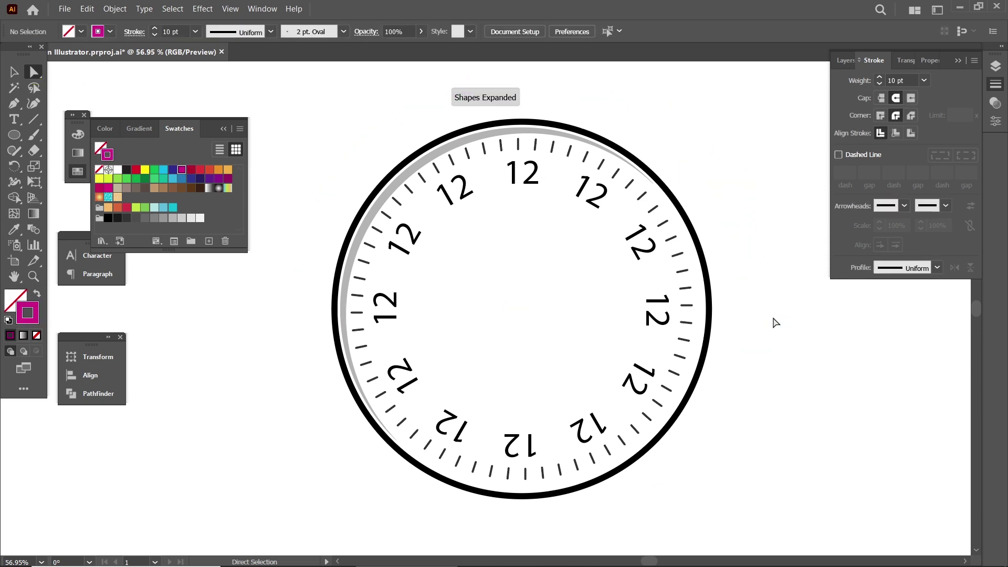
click(14, 74)
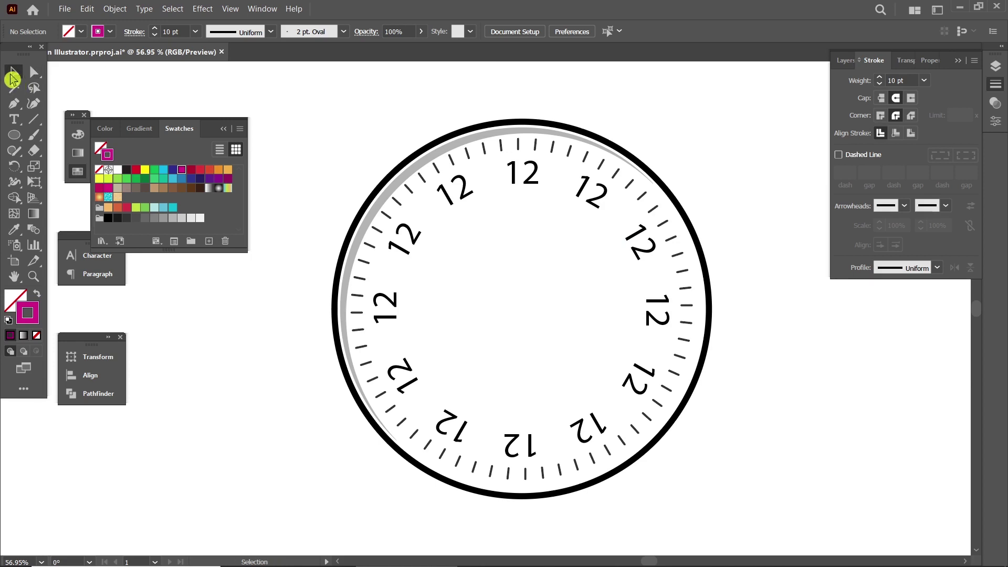
Zoom in and rotate the one o'clock numeral back to upright.
click(603, 203)
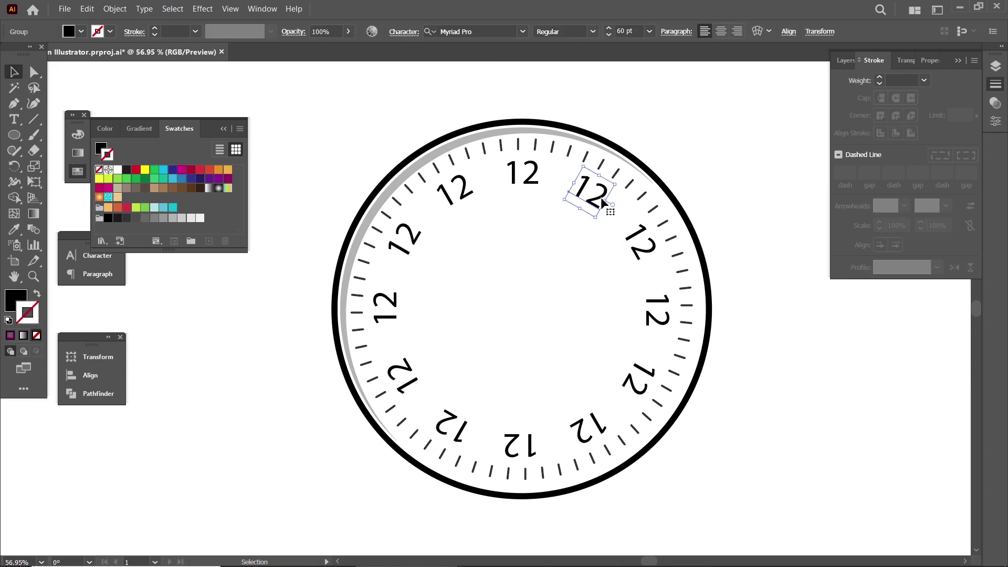
click(230, 9)
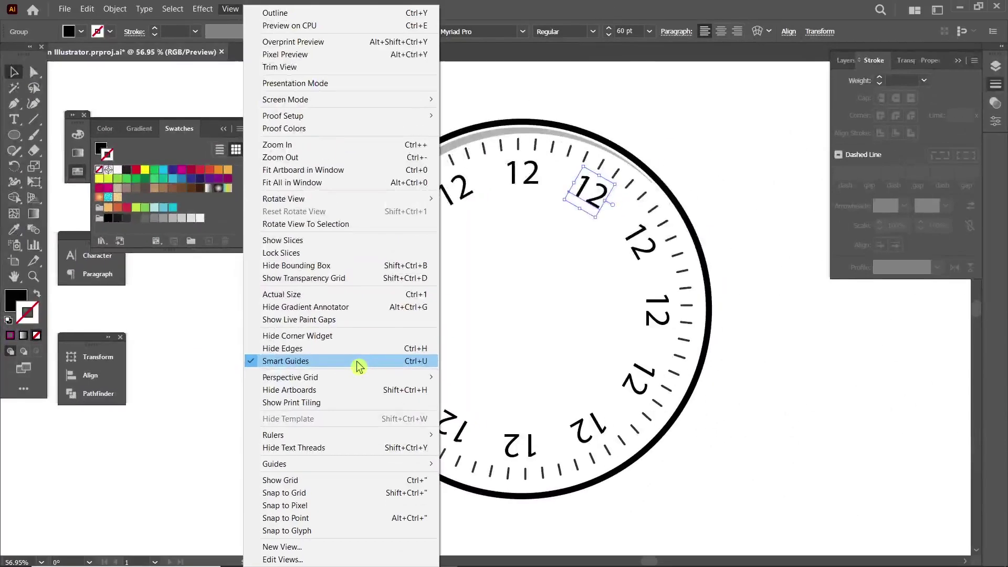
click(739, 132)
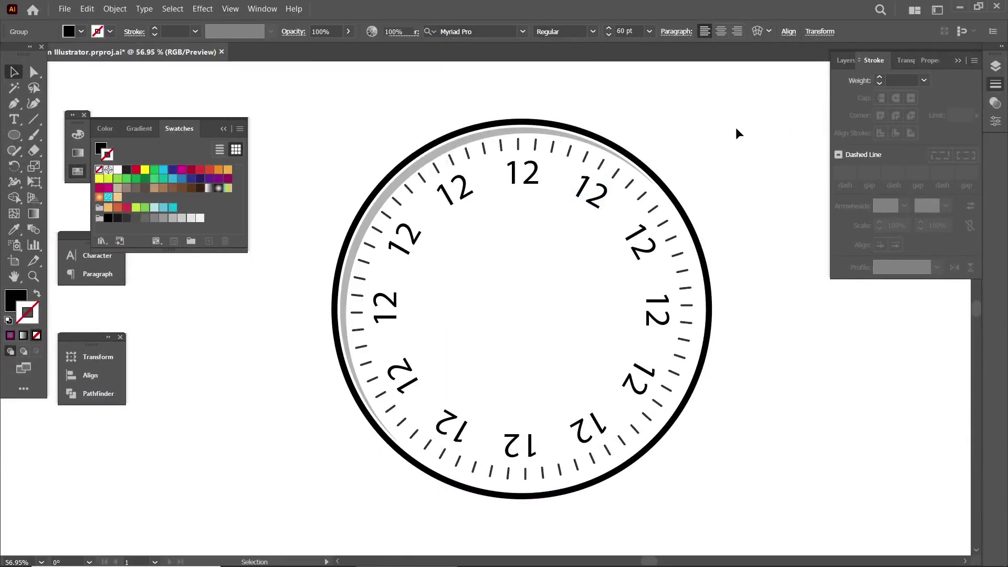
click(604, 199)
key(z)
drag(603, 198, 742, 392)
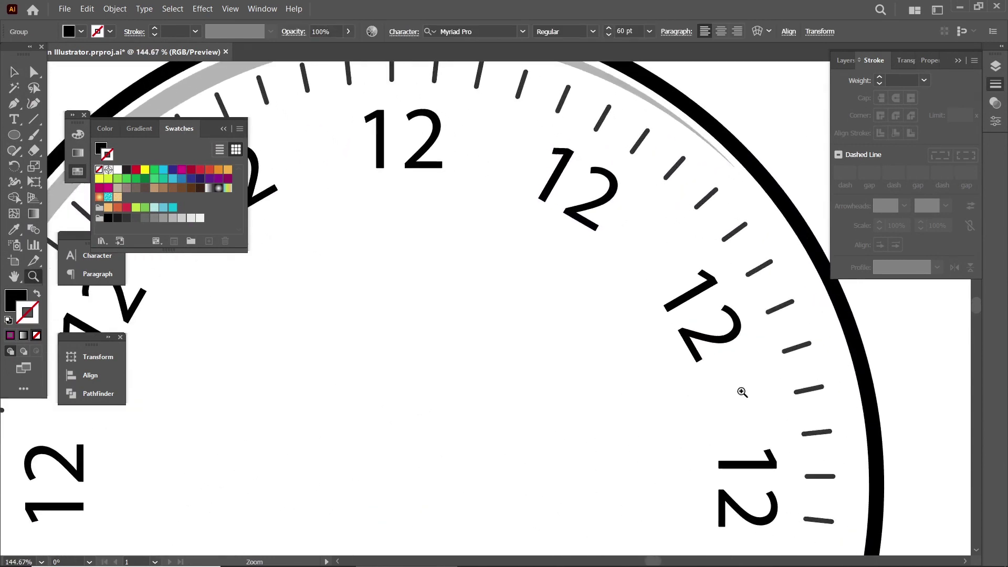
click(15, 72)
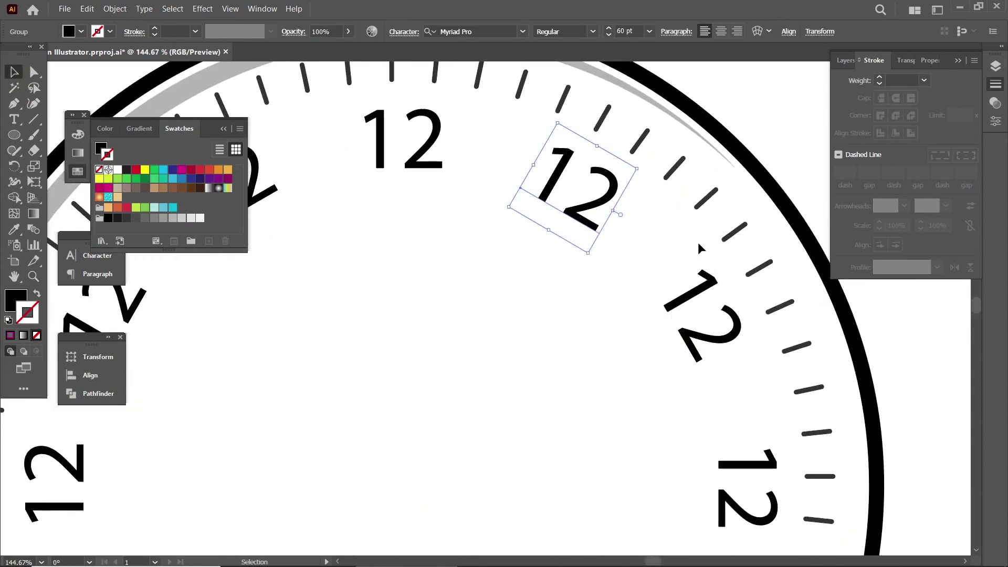
scroll(659, 215, up, 1)
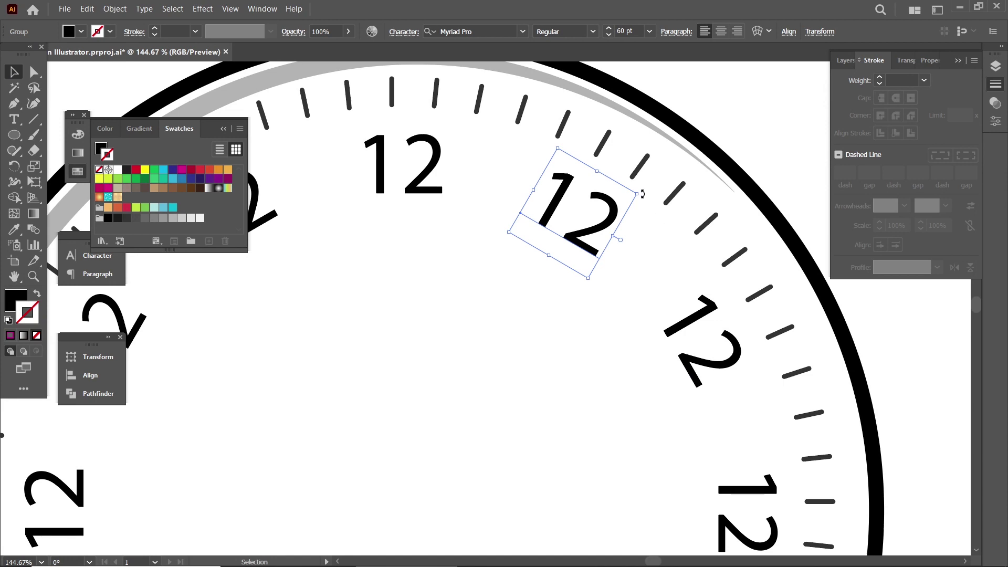
drag(643, 195, 630, 151)
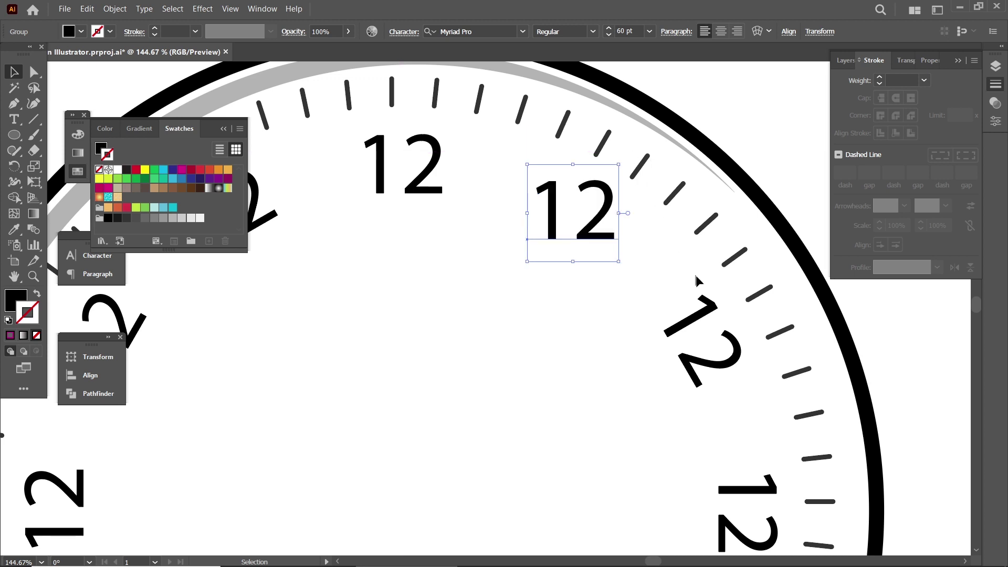
click(712, 307)
Rotate the two o'clock and next tilted numerals upright, closing the stroke and swatches panels.
drag(723, 273, 652, 284)
scroll(719, 404, down, 5)
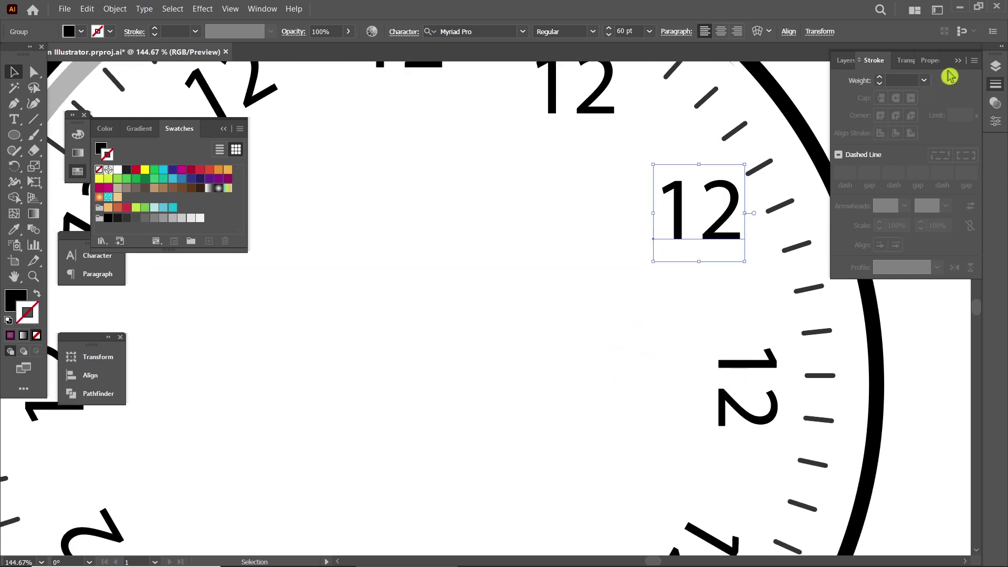
click(949, 76)
click(223, 129)
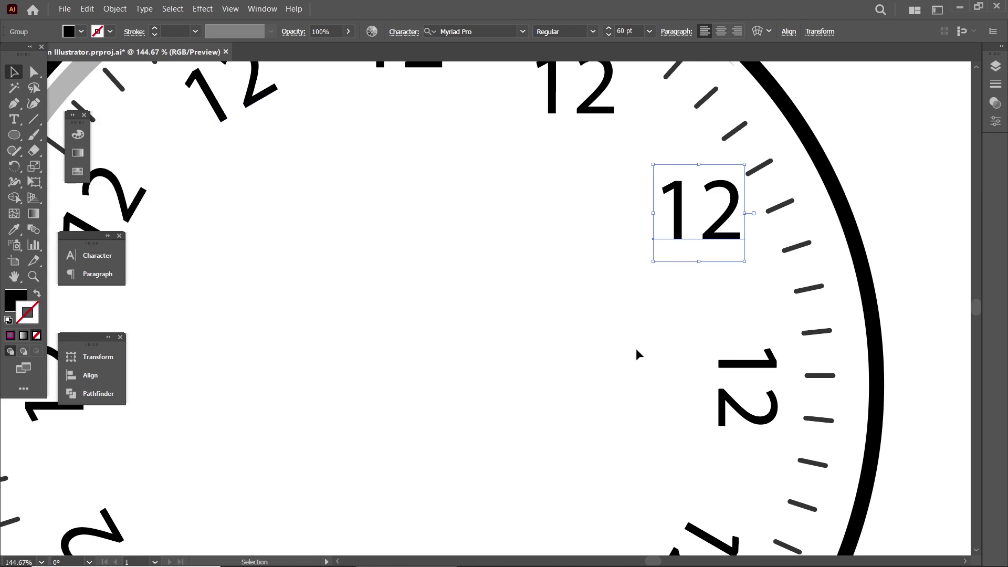
scroll(711, 409, down, 5)
scroll(711, 368, right, 2)
click(715, 305)
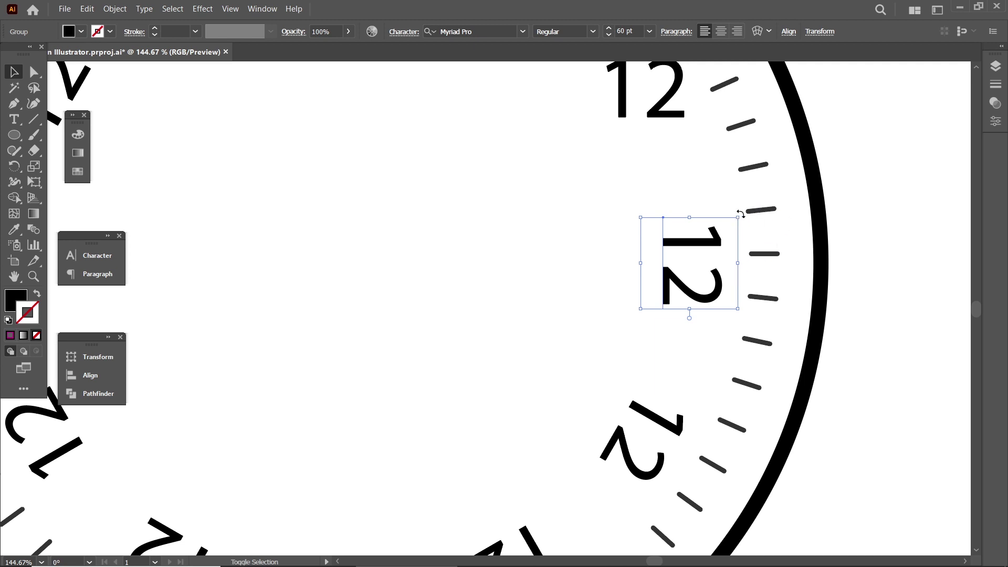
drag(740, 213, 648, 210)
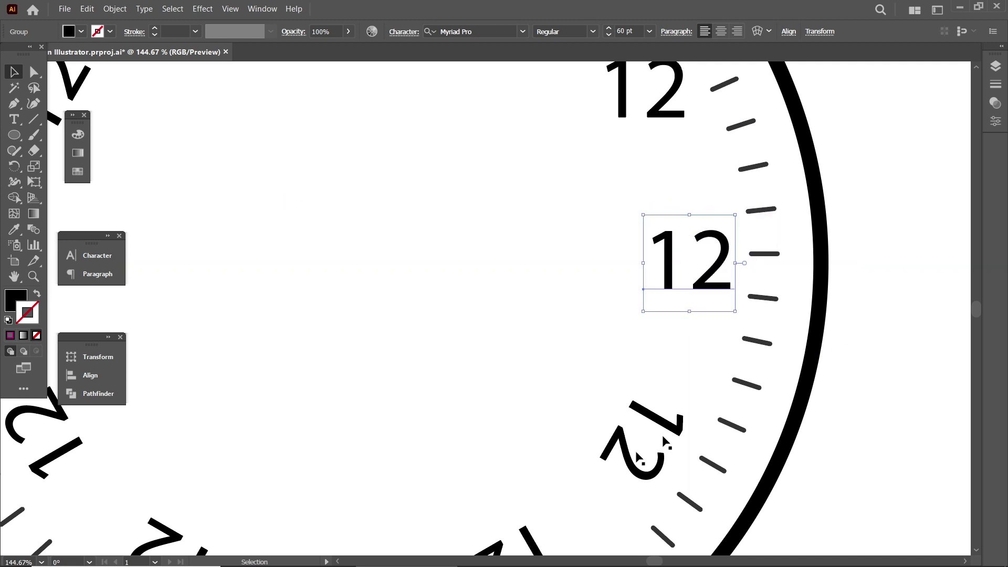
Rotate the lower-right and bottom 12 numerals upright.
drag(663, 441, 724, 284)
click(724, 285)
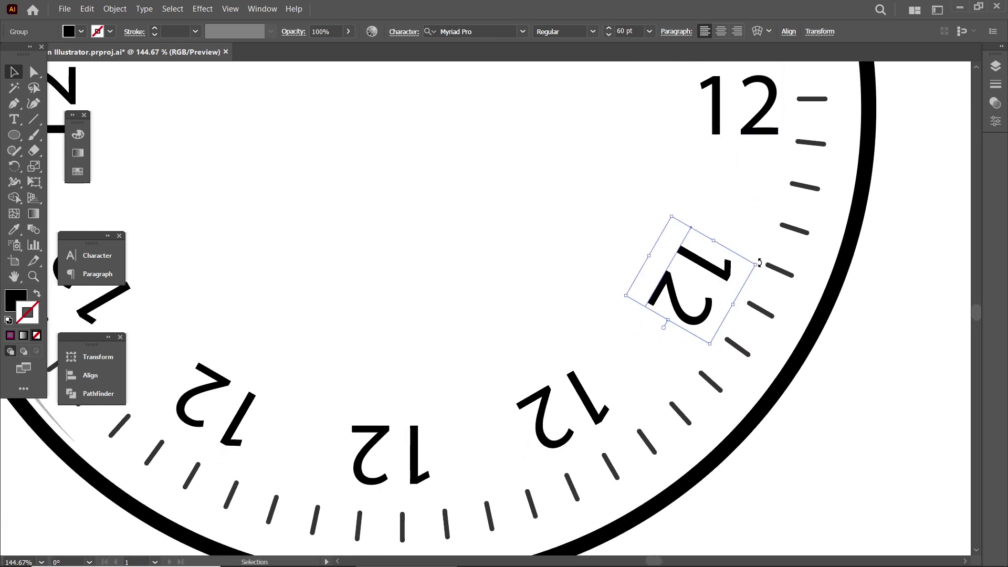
drag(759, 263, 638, 229)
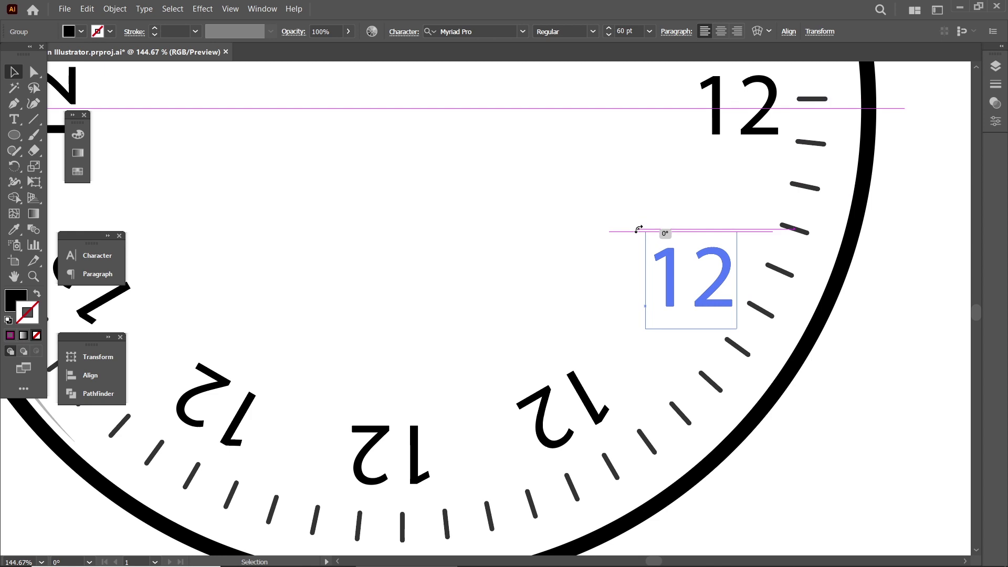
click(596, 410)
mouse_move(632, 430)
mouse_down()
mouse_move(504, 346)
mouse_move(513, 345)
mouse_up()
click(422, 461)
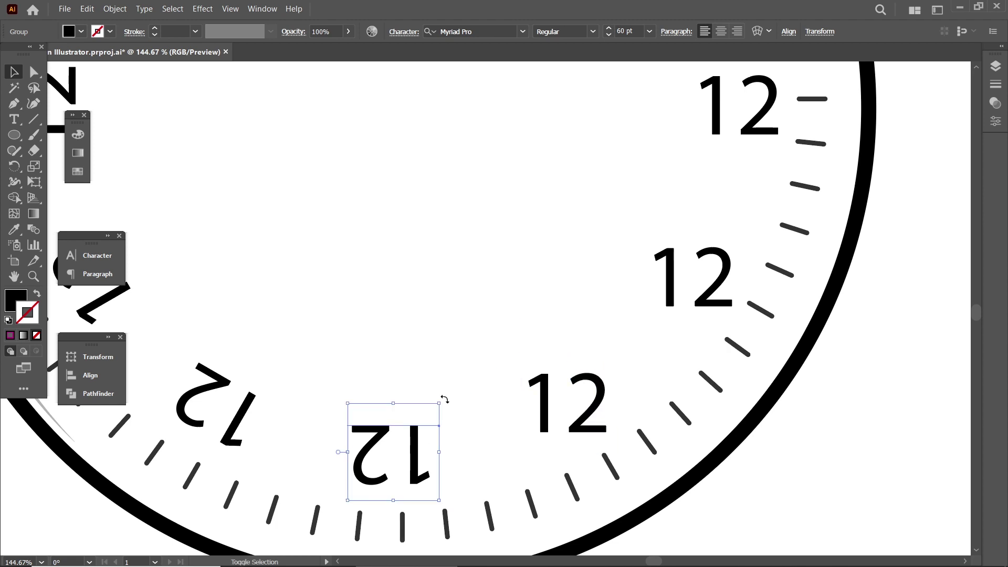
drag(445, 399, 307, 487)
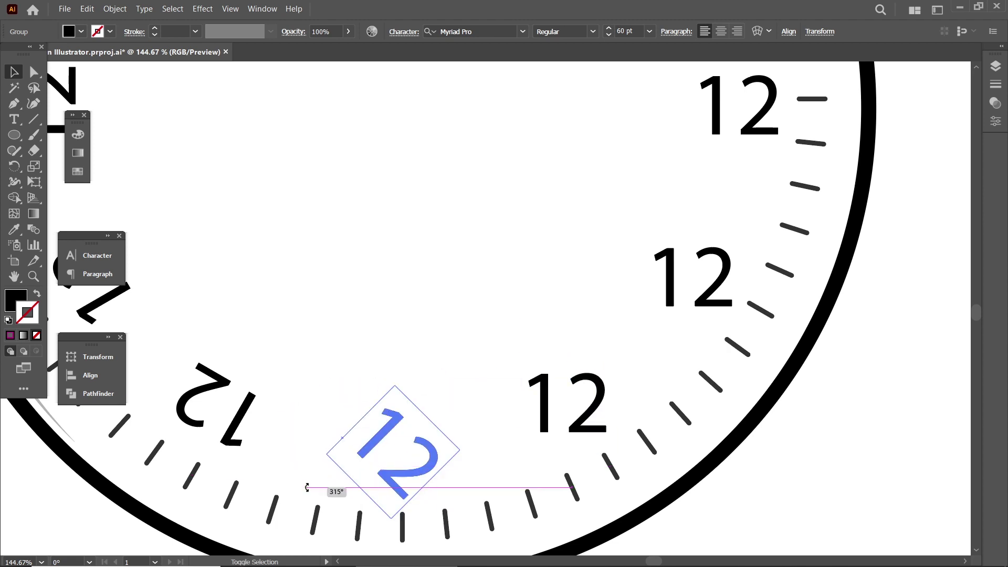
drag(307, 487, 363, 530)
Rotate the lower-left and left-side 12 numerals upright.
drag(325, 362, 541, 352)
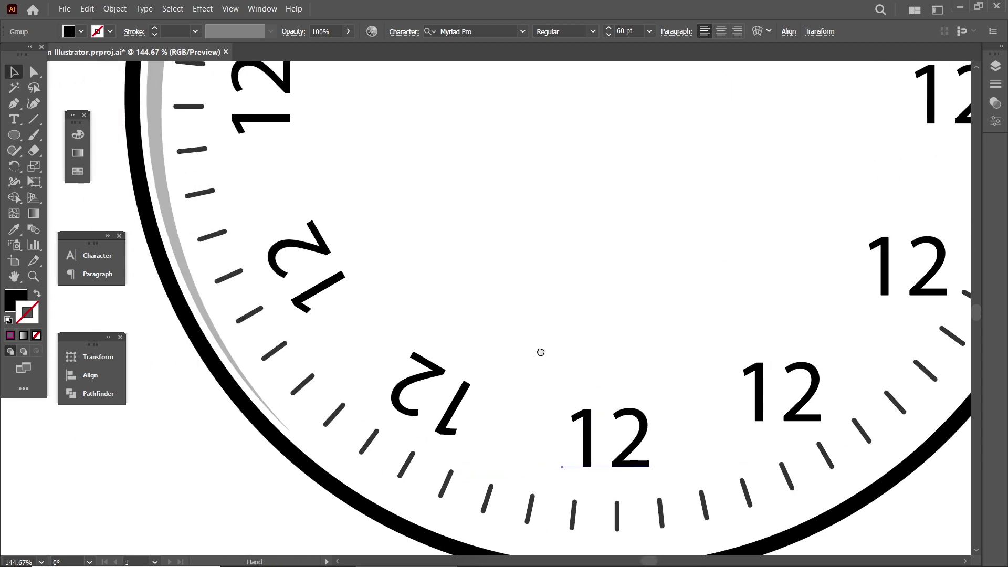
drag(460, 383, 416, 413)
click(399, 414)
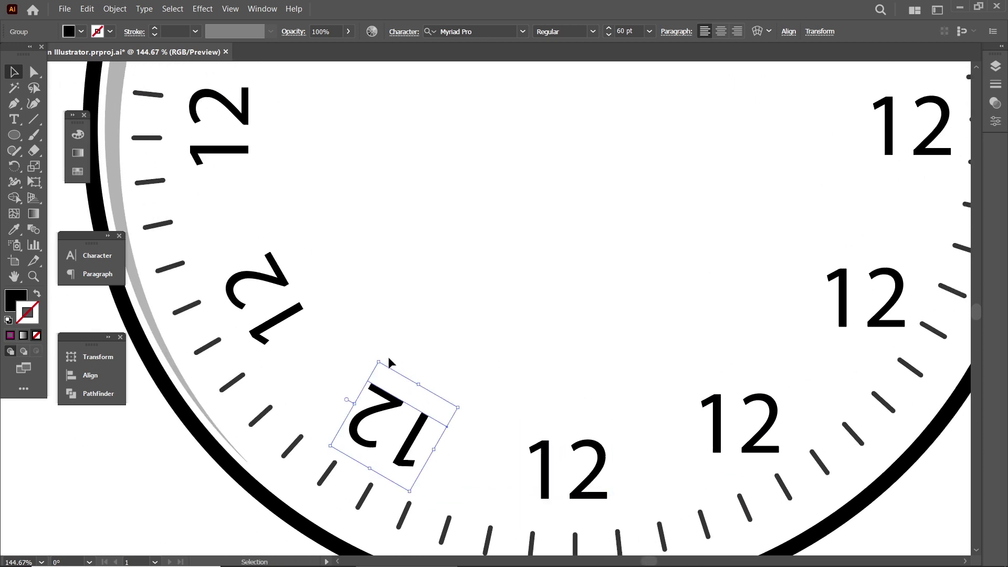
drag(389, 362, 465, 507)
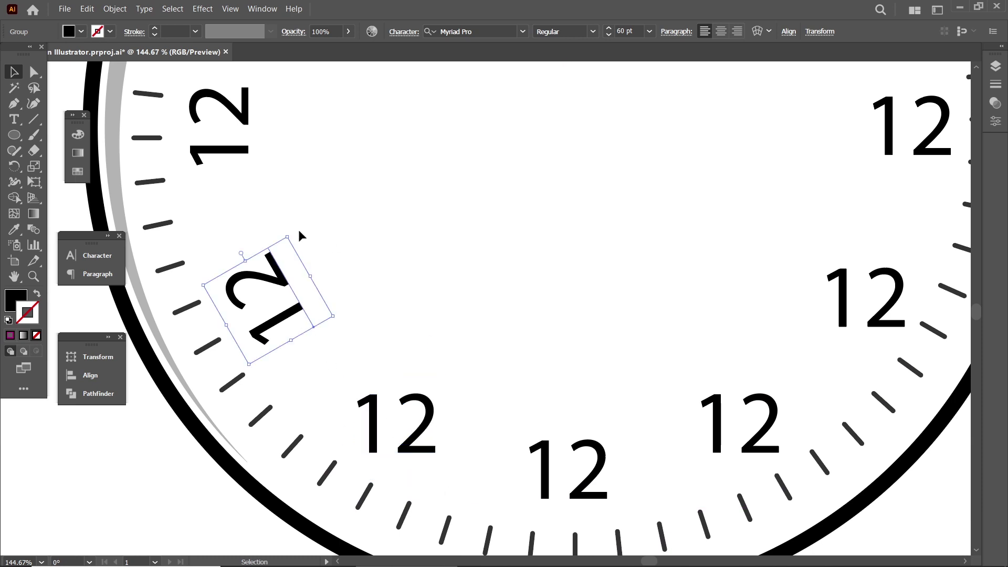
mouse_move(291, 232)
mouse_down()
mouse_move(317, 366)
mouse_move(321, 360)
mouse_up()
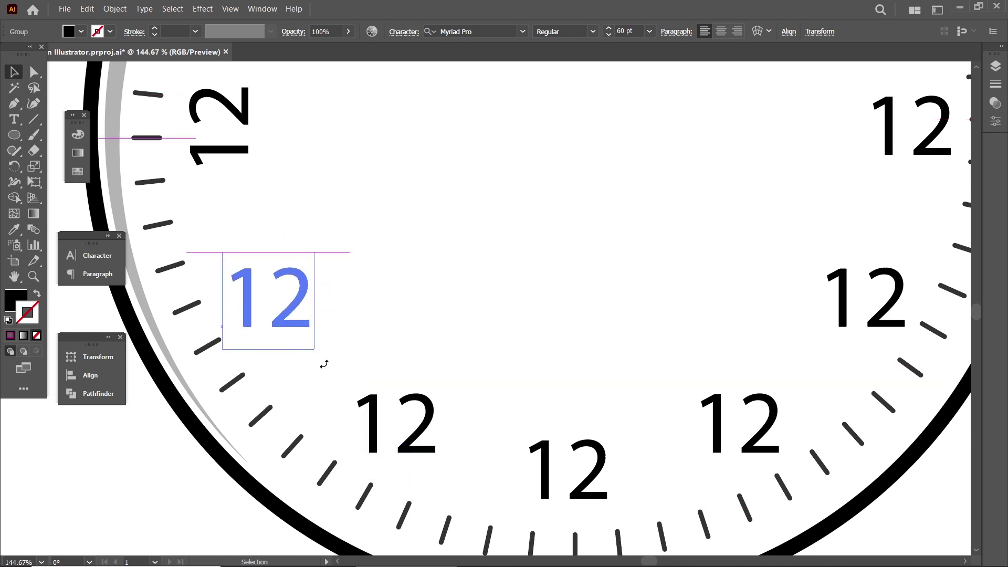
scroll(341, 362, up, 5)
click(251, 294)
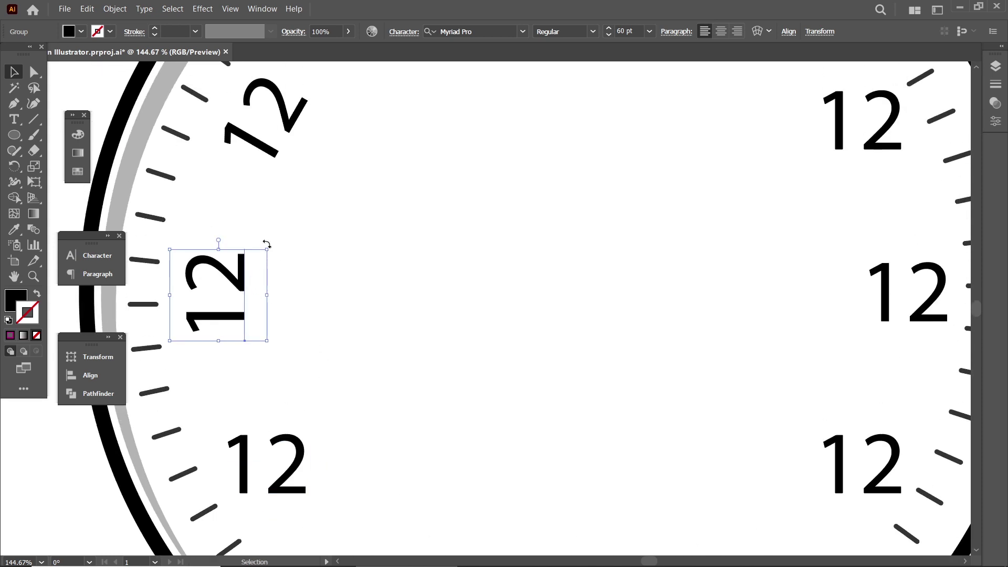
drag(271, 245, 286, 335)
Zoom out and centre the whole clock face in view.
key(z)
scroll(343, 209, down, 4)
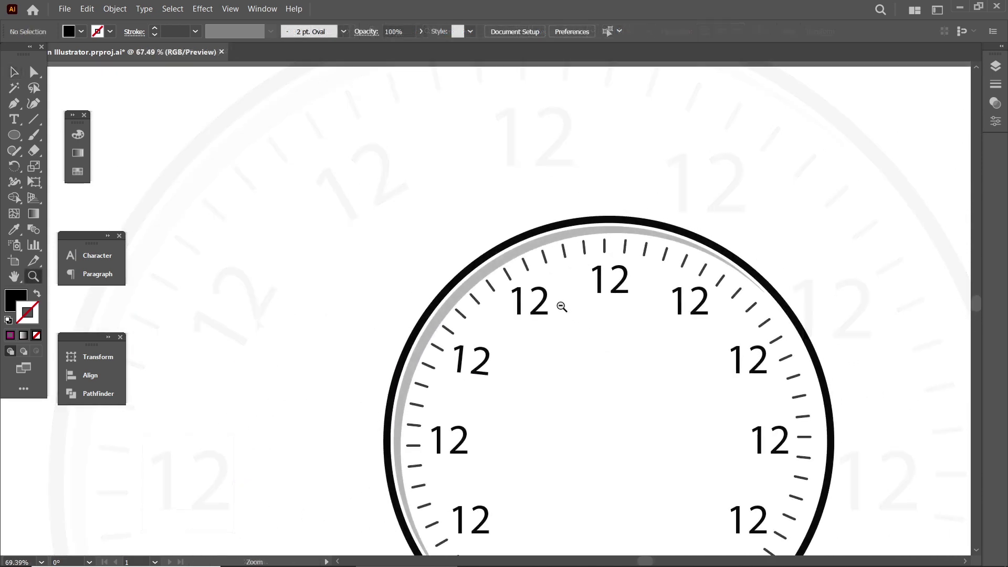
click(14, 72)
drag(657, 421, 518, 304)
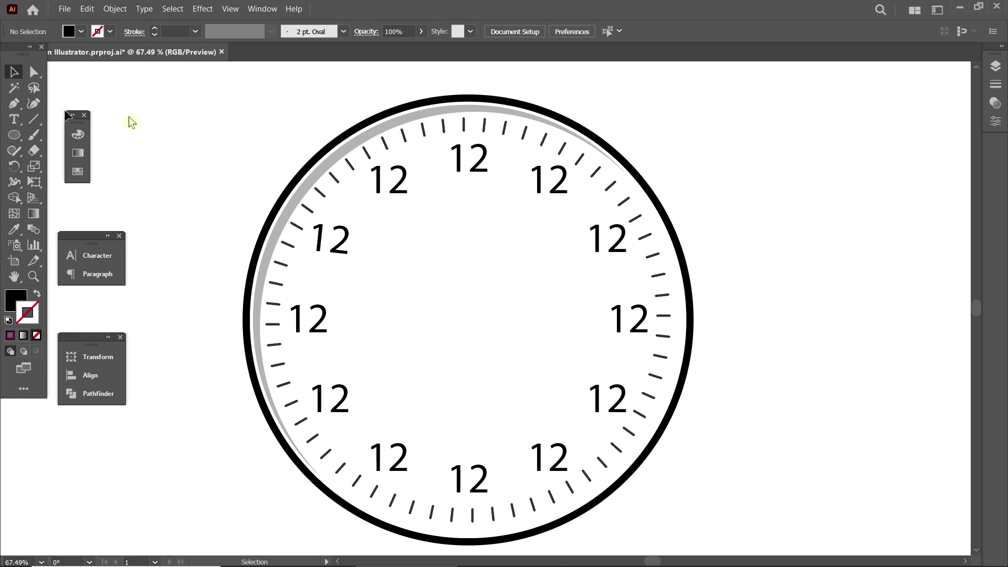
Select all text objects and centre-align the paragraph text of every numeral.
click(475, 169)
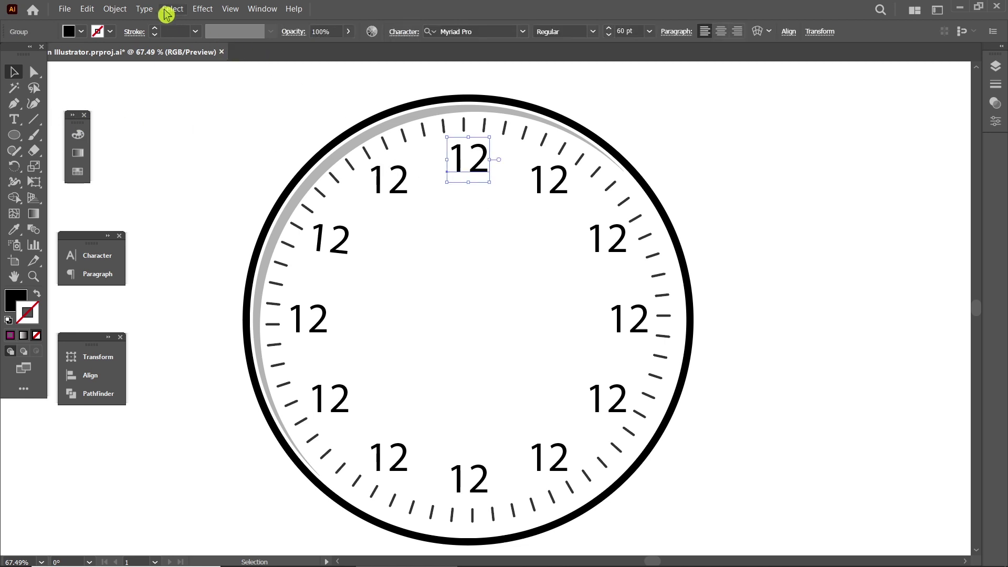
click(172, 9)
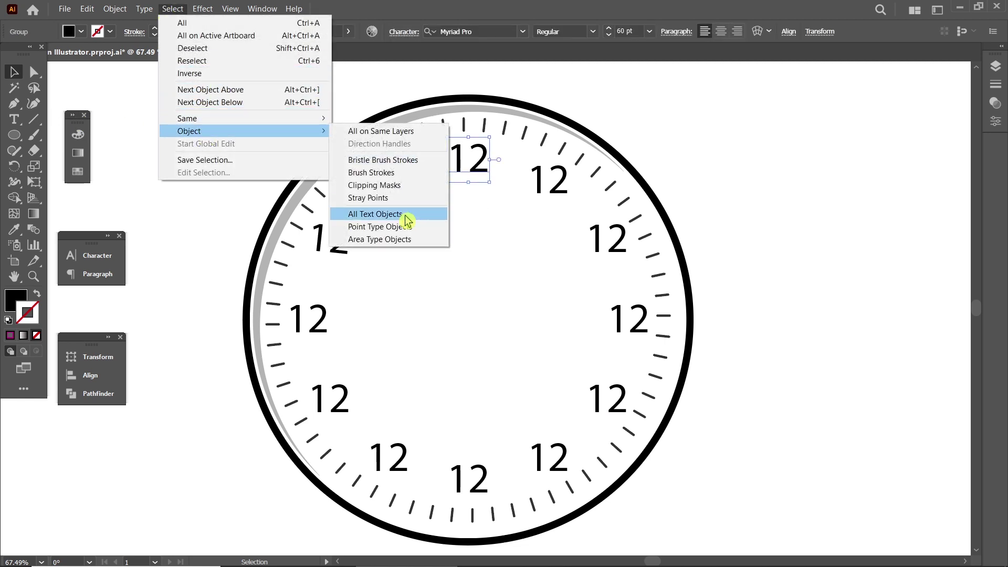
click(407, 212)
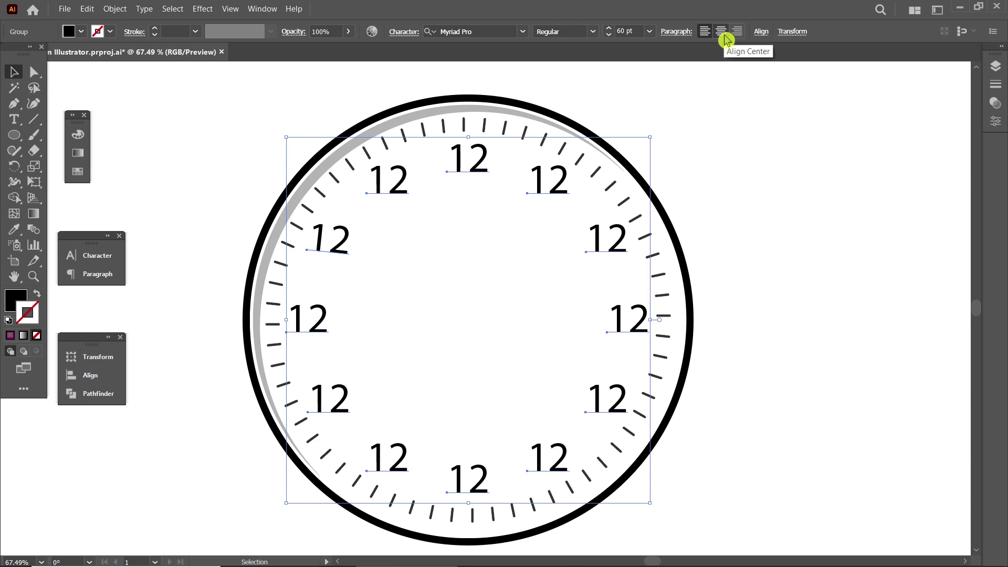
click(706, 32)
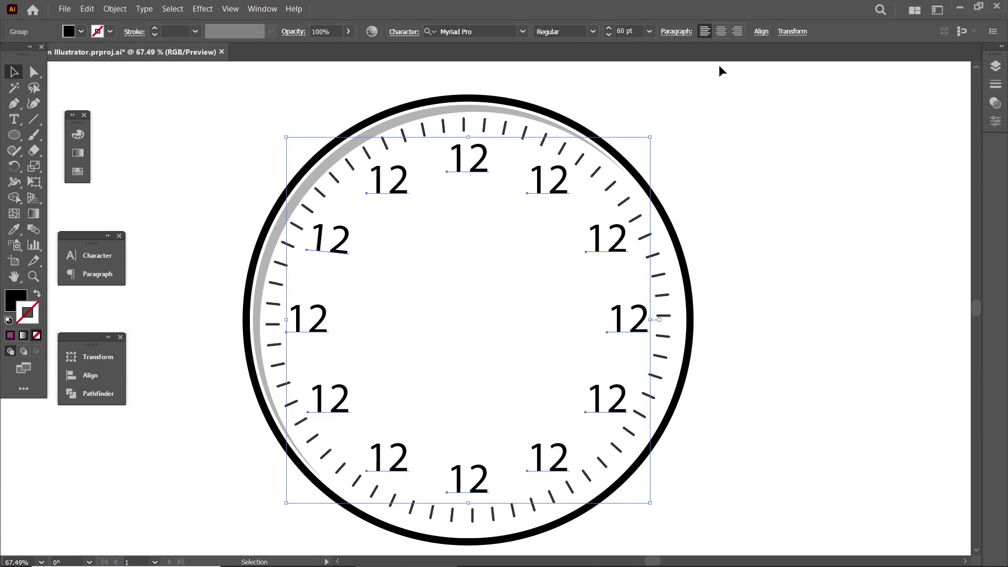
click(721, 32)
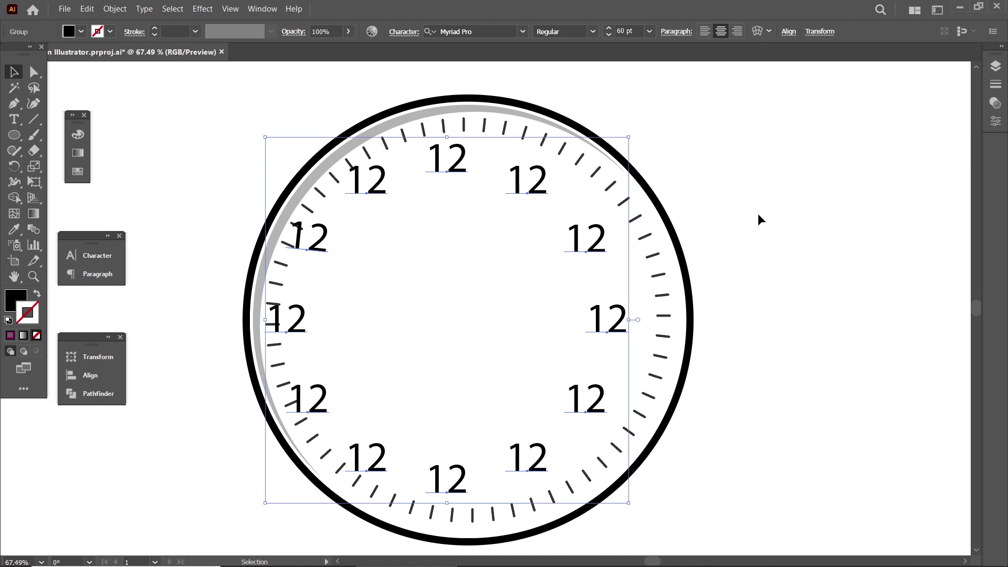
Horizontally centre the numerals on the outer clock circle, then reselect the numeral group.
shift+click(559, 113)
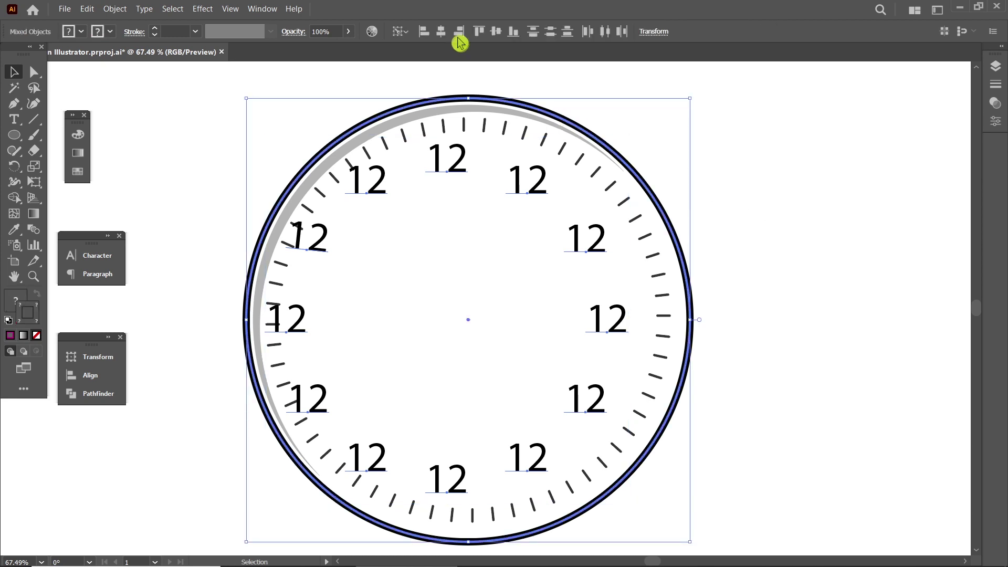
click(441, 32)
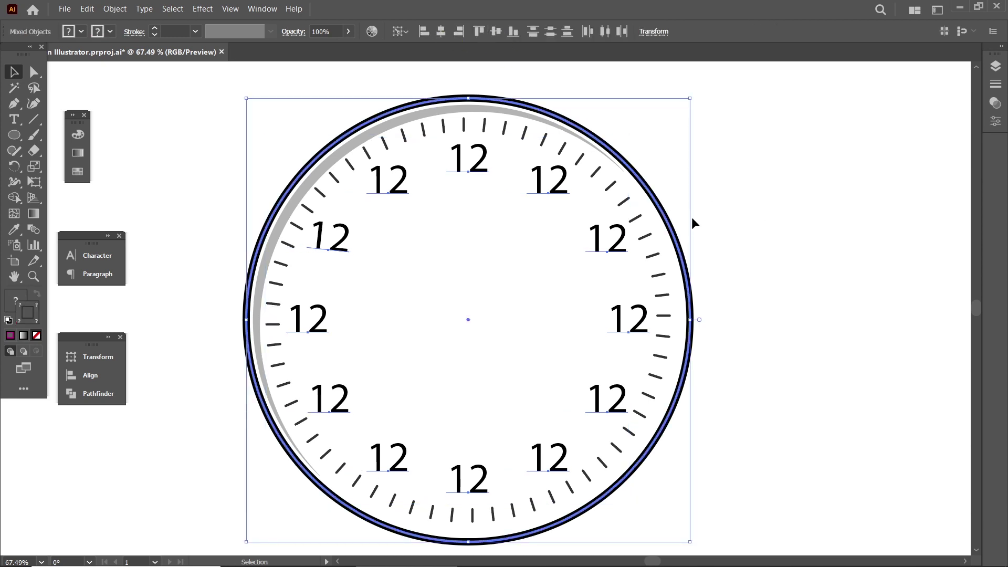
click(726, 220)
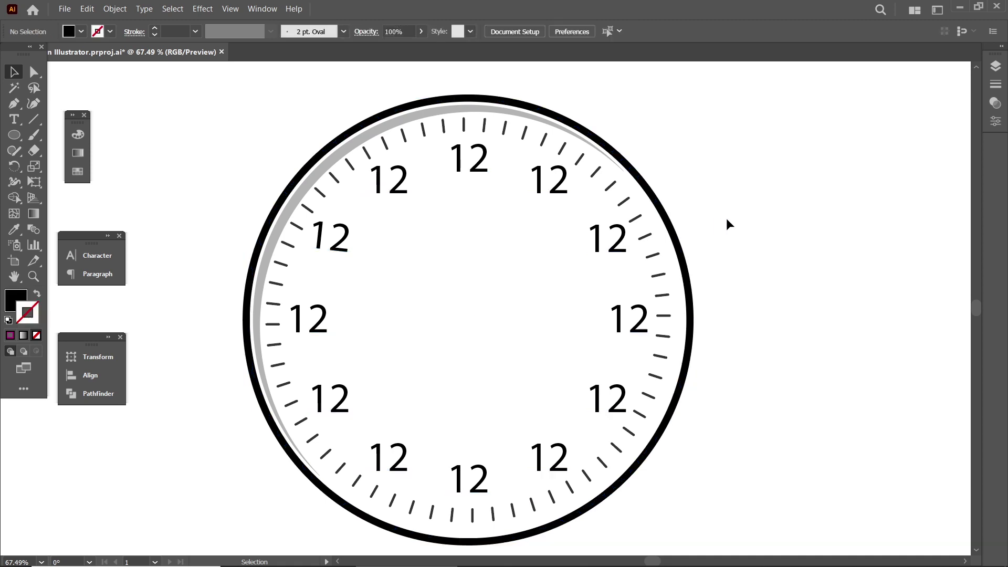
click(614, 230)
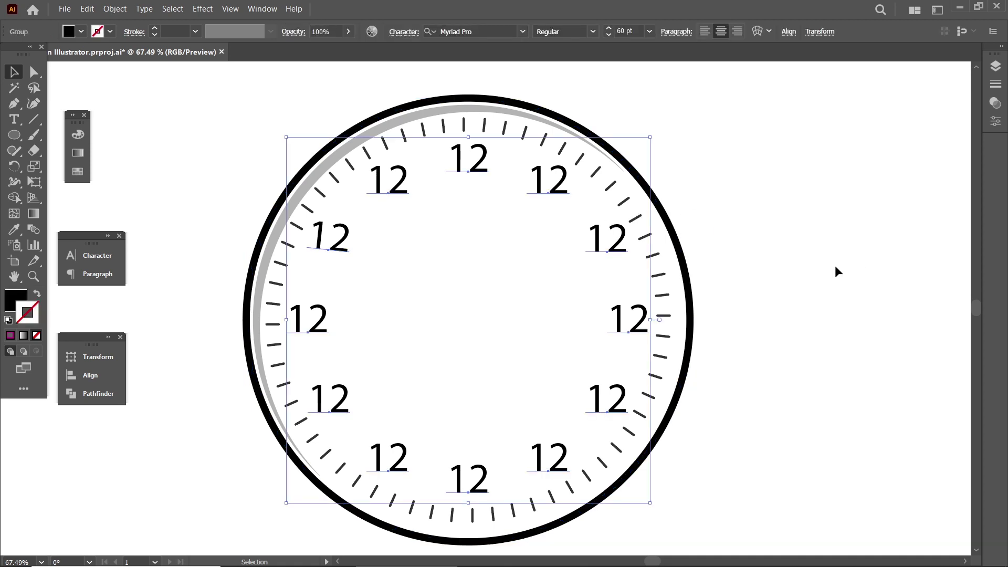
key(ctrl)
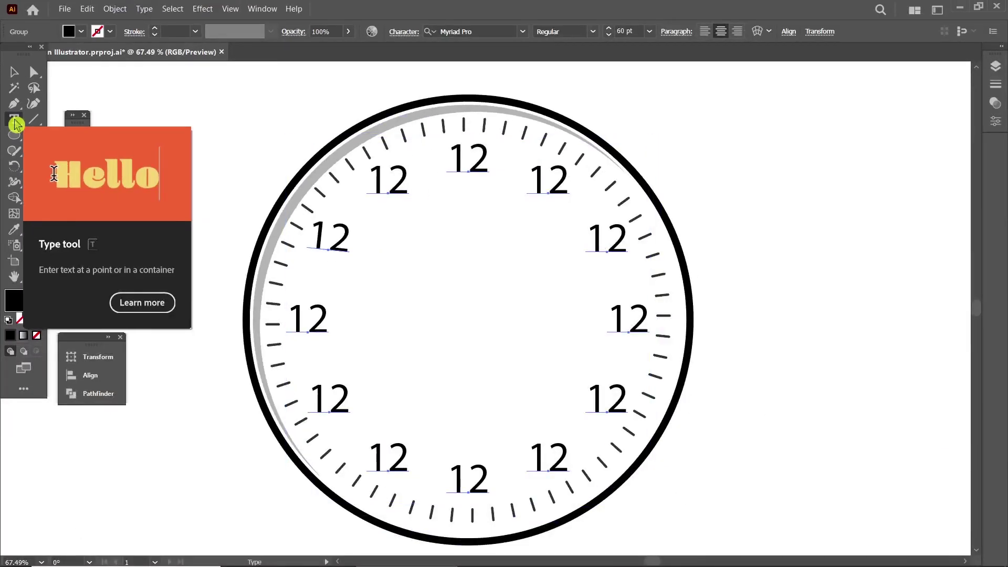
Retype the right-side 12 numerals as 1 through 6, going clockwise.
click(15, 120)
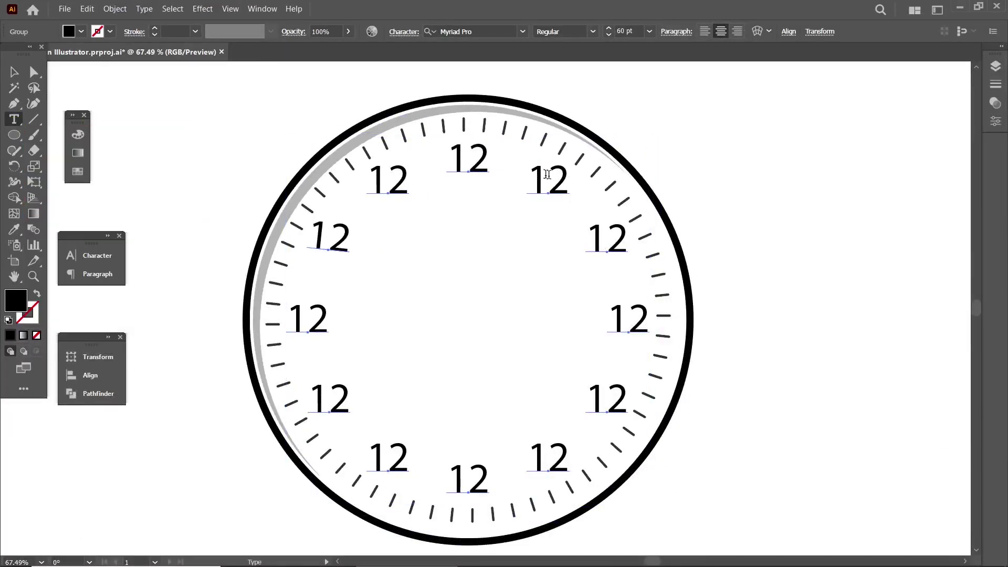
key(ctrl+shift+a)
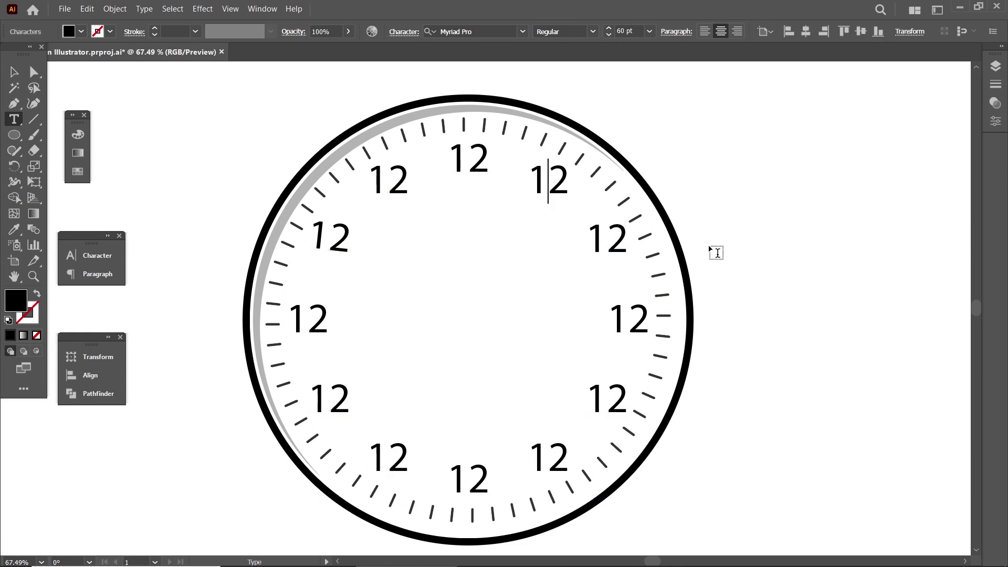
key(ctrl+a)
text(1)
click(607, 241)
key(ctrl+a)
text(2)
click(622, 313)
key(ctrl+a)
text(3)
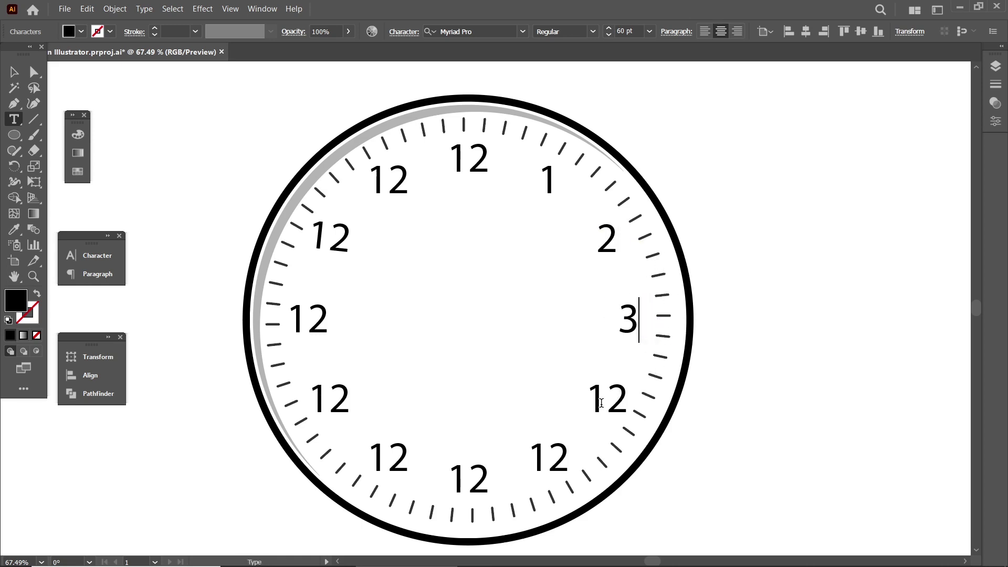
click(601, 403)
key(ctrl+a)
text(4)
click(546, 455)
key(ctrl+a)
text(5)
click(474, 482)
key(ctrl+a)
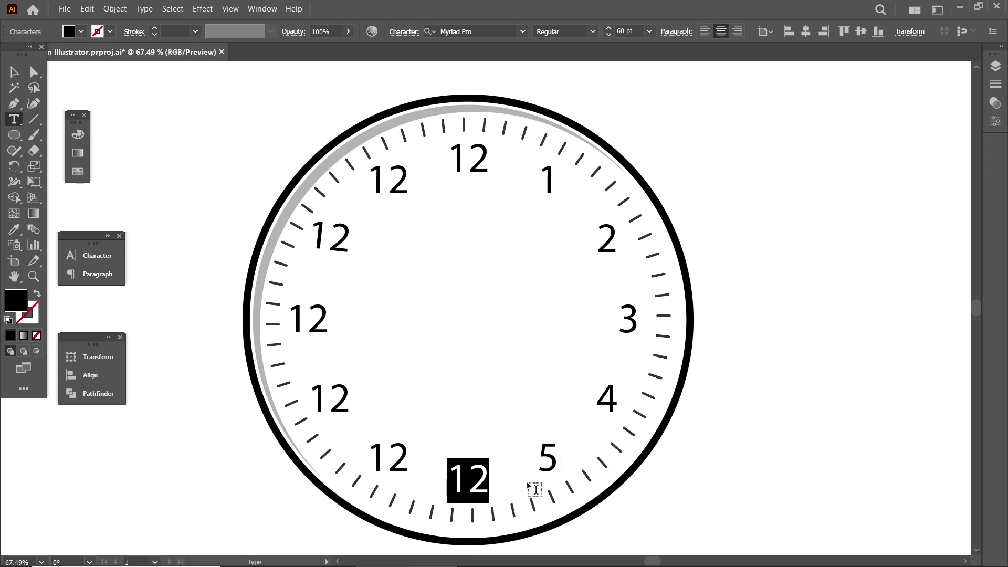
text(6)
Retype the left-side 12 numerals as 7 through 11, leaving the top as 12.
click(388, 457)
key(ctrl+a)
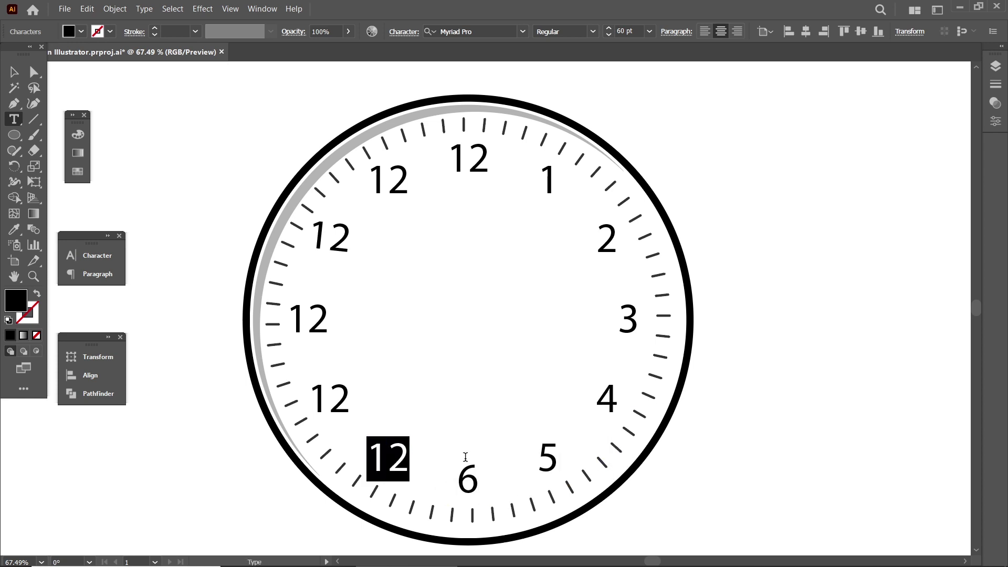
text(7)
click(344, 400)
key(ctrl+a)
text(8)
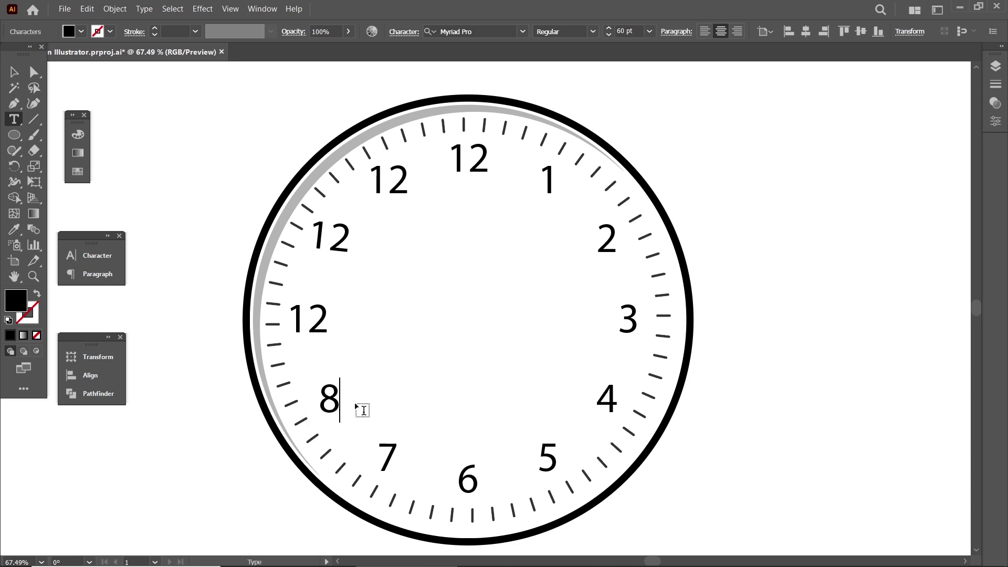
click(319, 331)
key(ctrl+a)
text(9)
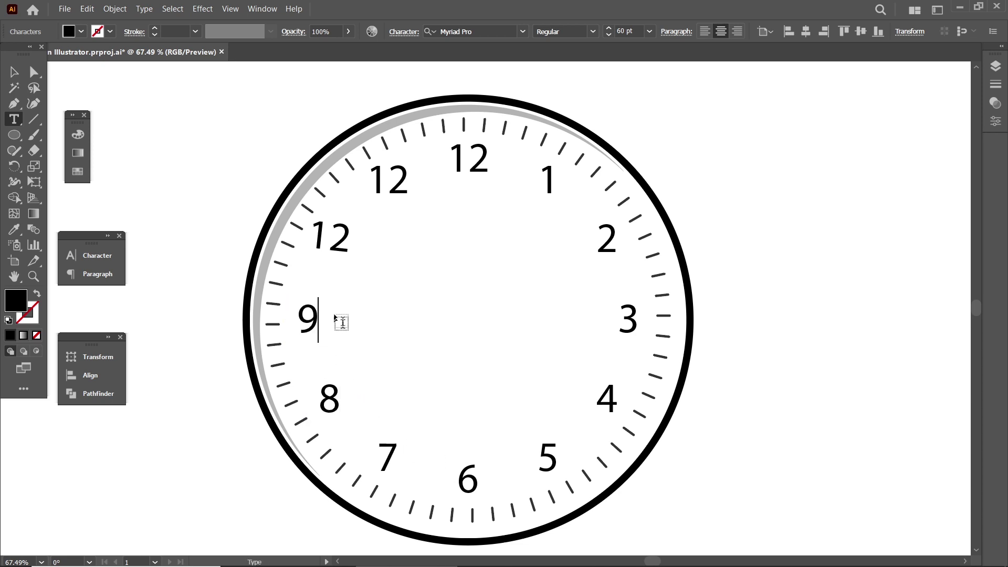
click(335, 235)
key(ctrl+a)
text(10)
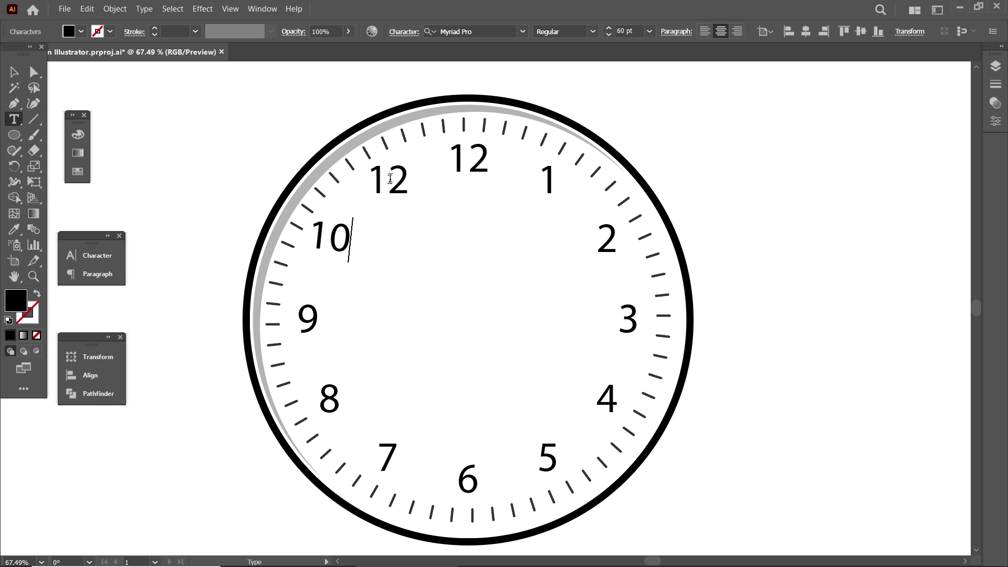
click(388, 181)
key(ctrl+a)
text(11)
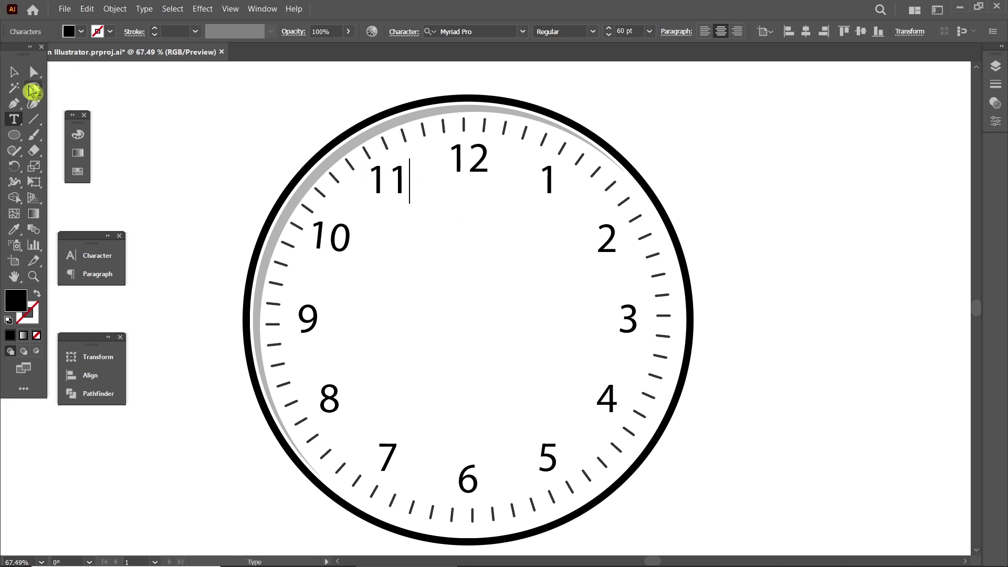
click(12, 78)
click(754, 183)
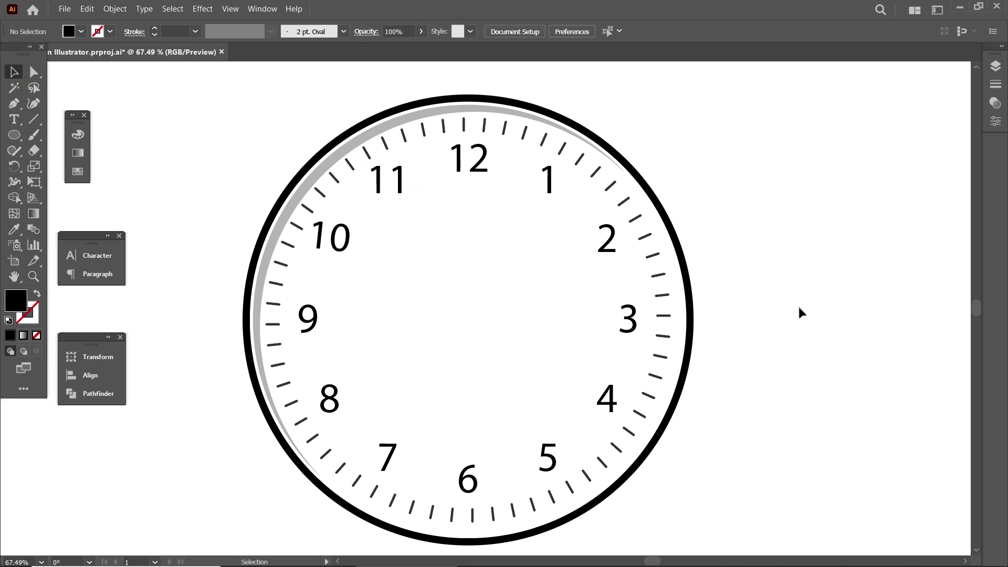
key(z)
drag(798, 358, 788, 350)
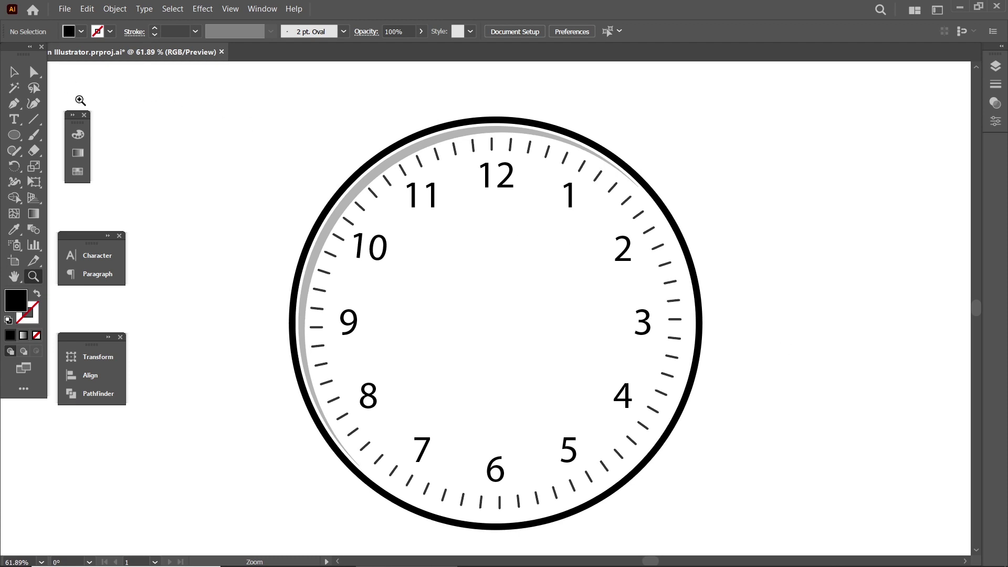
click(14, 72)
drag(636, 167, 618, 153)
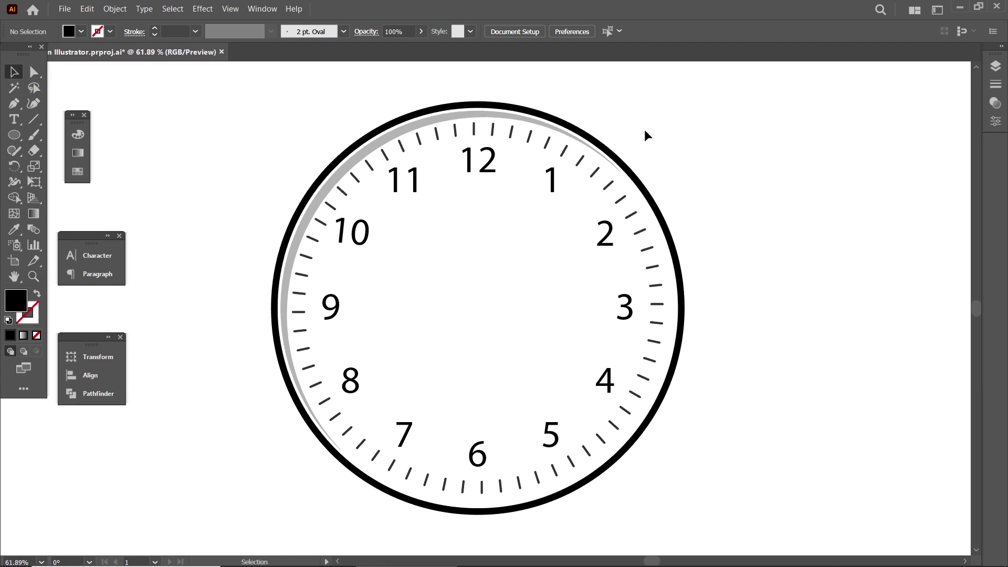
key(z)
drag(464, 123, 576, 238)
key(v)
click(487, 143)
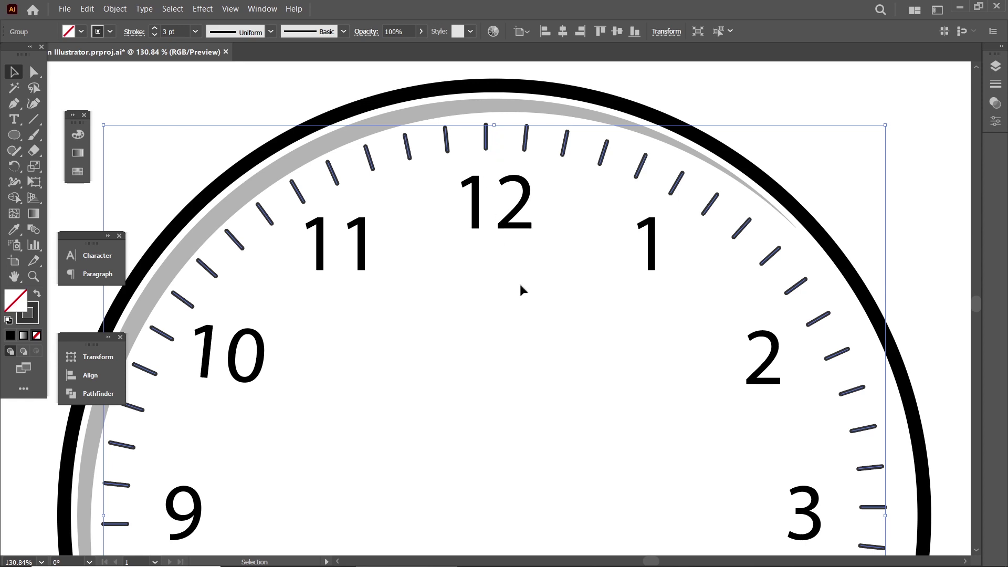
drag(701, 455, 679, 324)
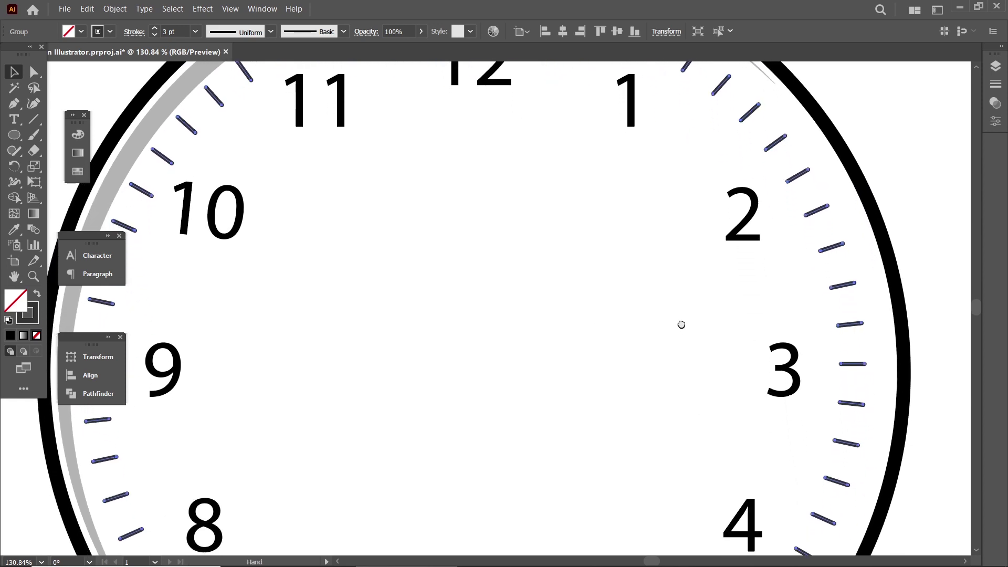
mouse_move(373, 376)
mouse_down()
mouse_move(513, 367)
mouse_move(439, 468)
mouse_up()
drag(532, 278, 488, 297)
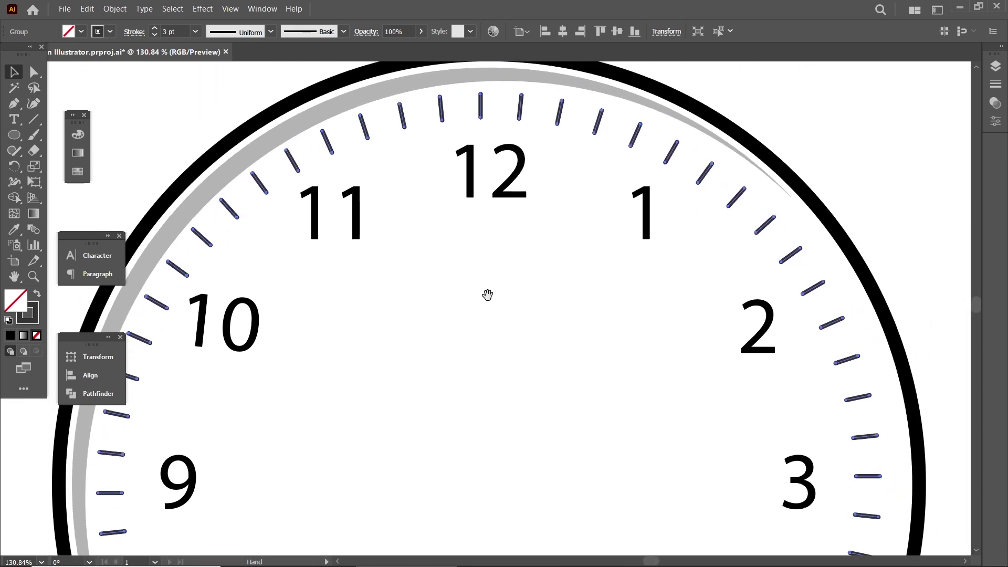
click(34, 72)
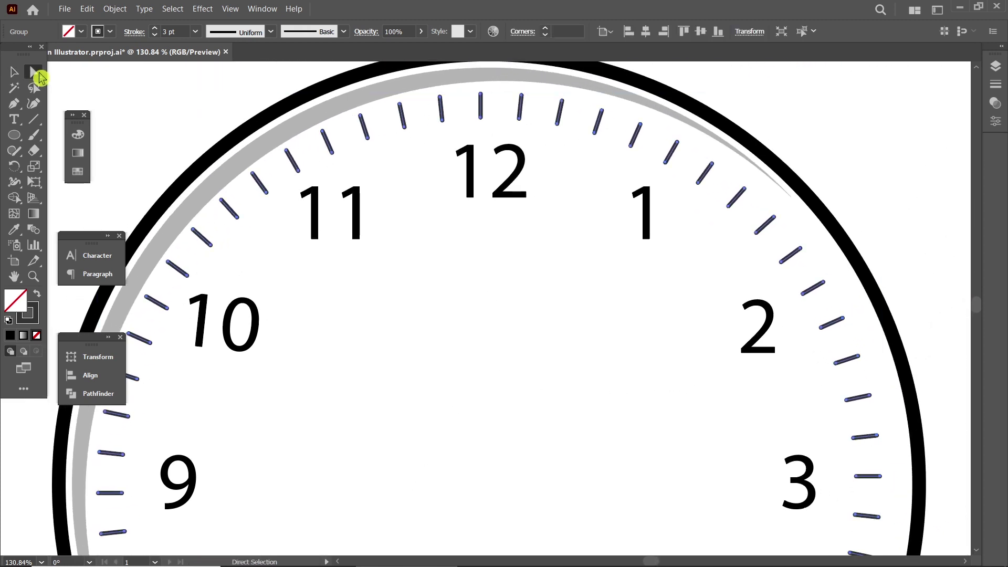
Thicken the 12 o'clock tick mark to a 7 pt stroke weight.
click(112, 78)
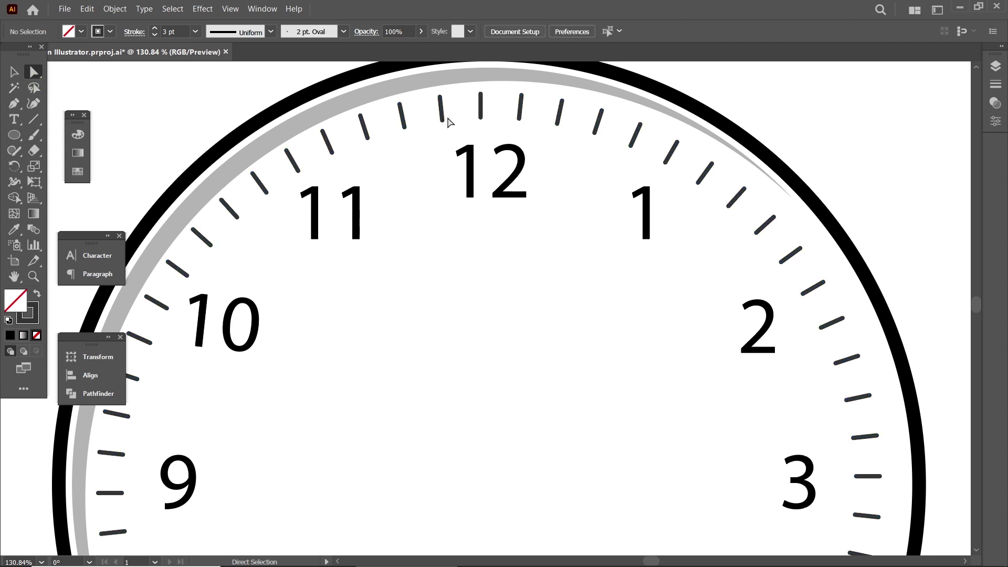
click(482, 105)
click(481, 117)
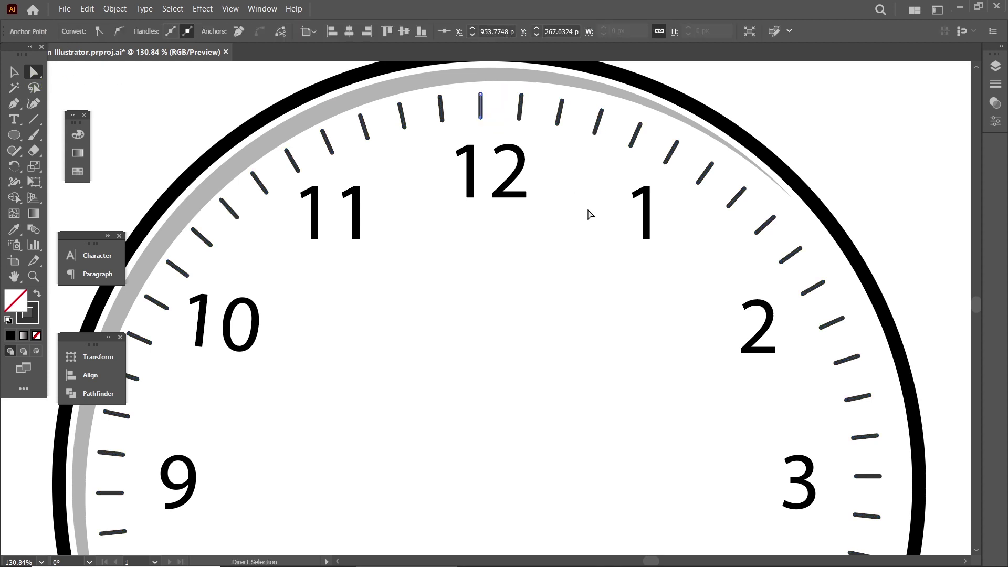
key(ctrl)
key(ctrl+z)
click(995, 84)
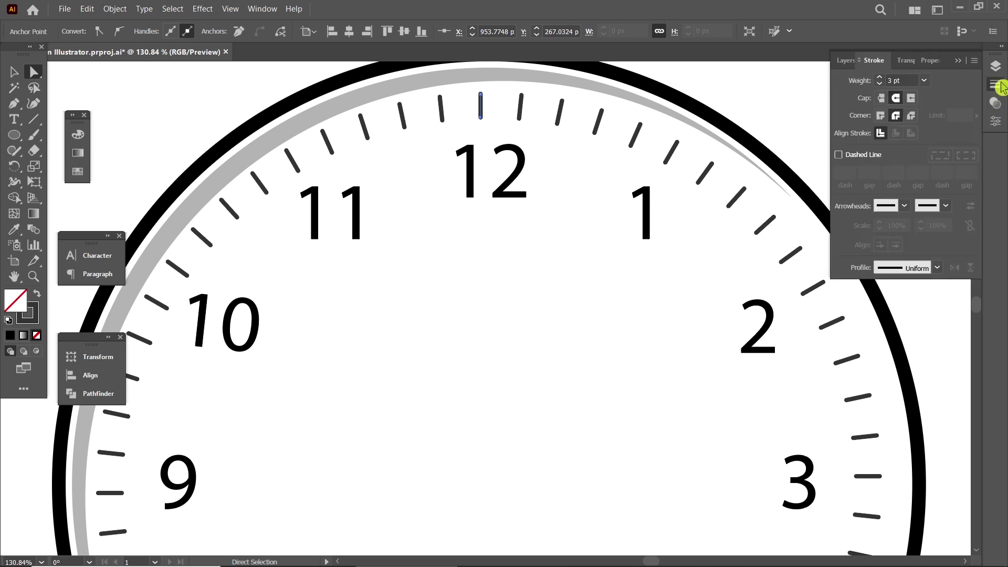
click(923, 80)
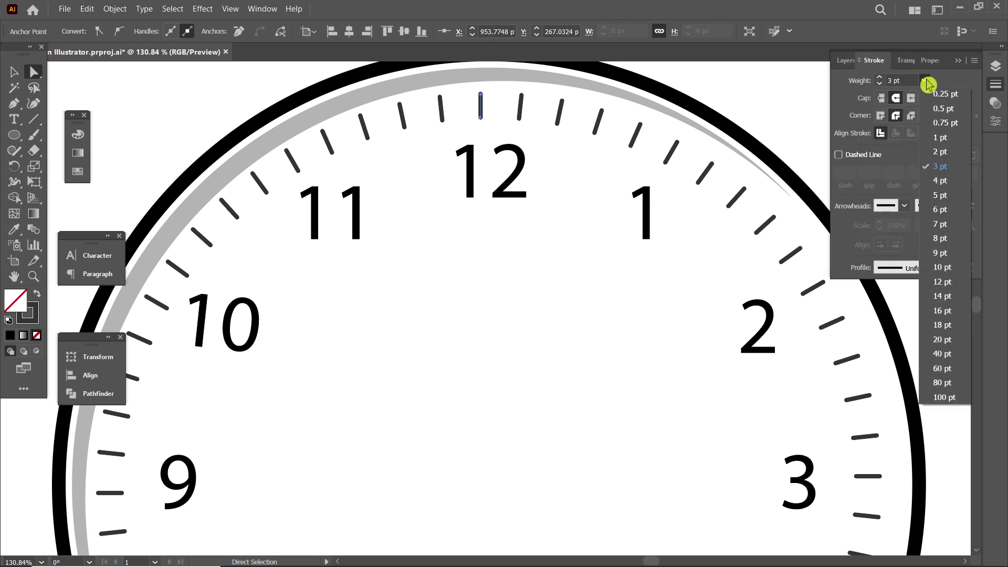
click(951, 267)
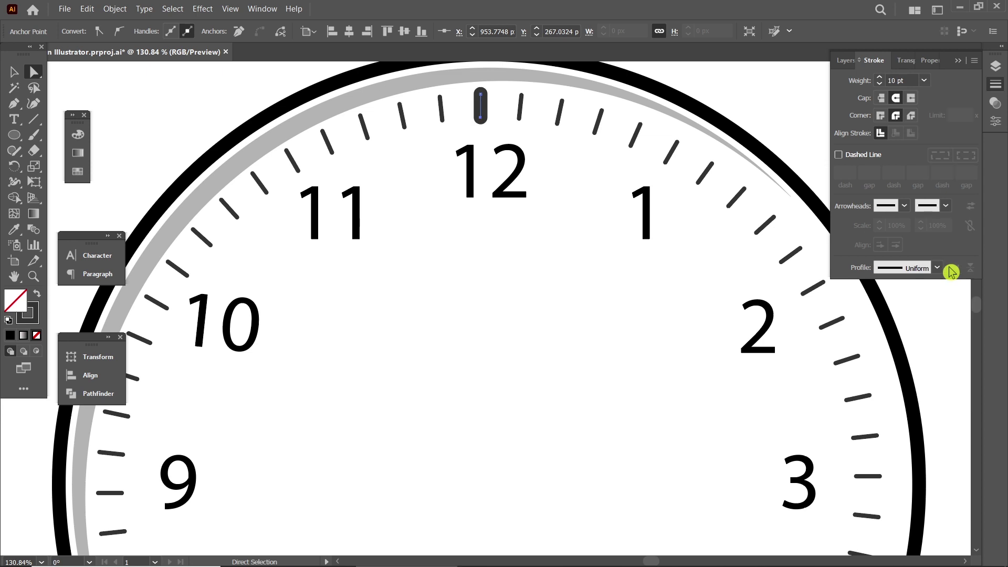
click(924, 80)
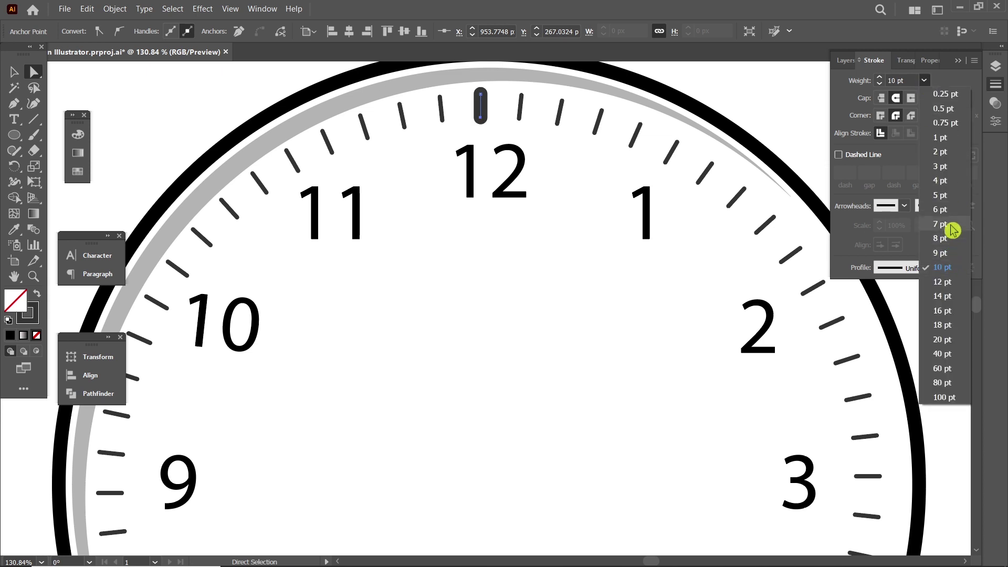
click(950, 225)
Give the whole tick-mark group Round Join corners.
click(13, 72)
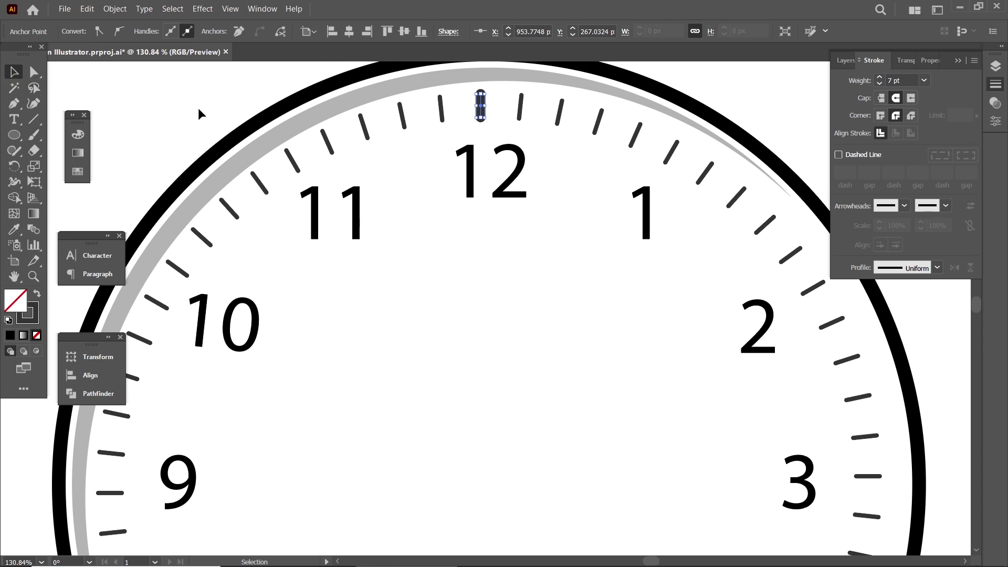
click(198, 108)
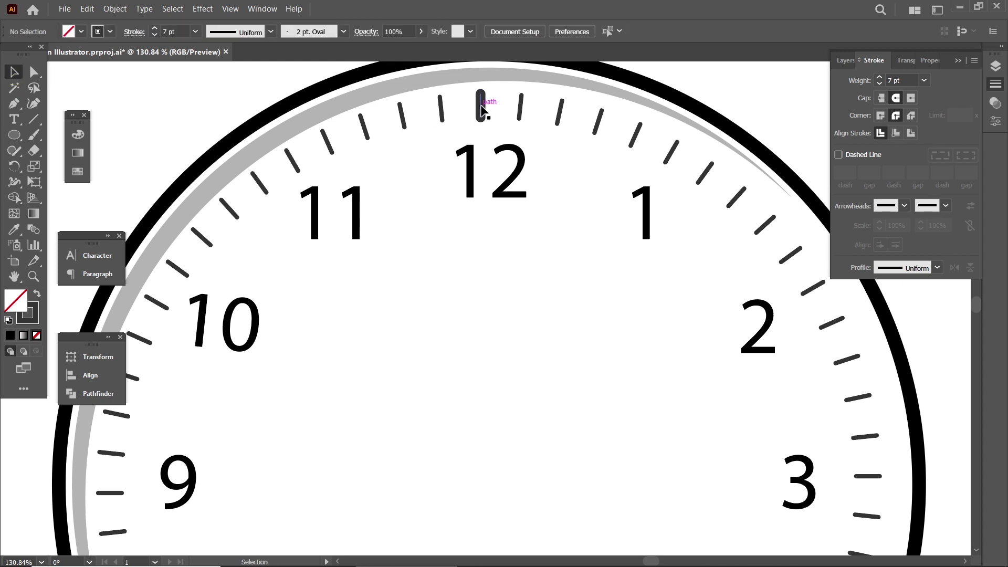
click(481, 110)
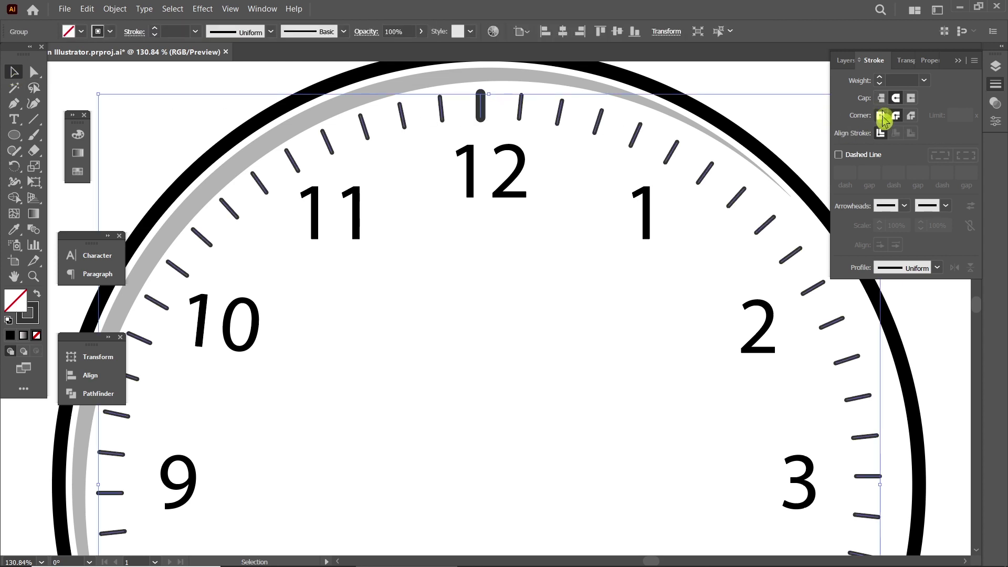
click(901, 114)
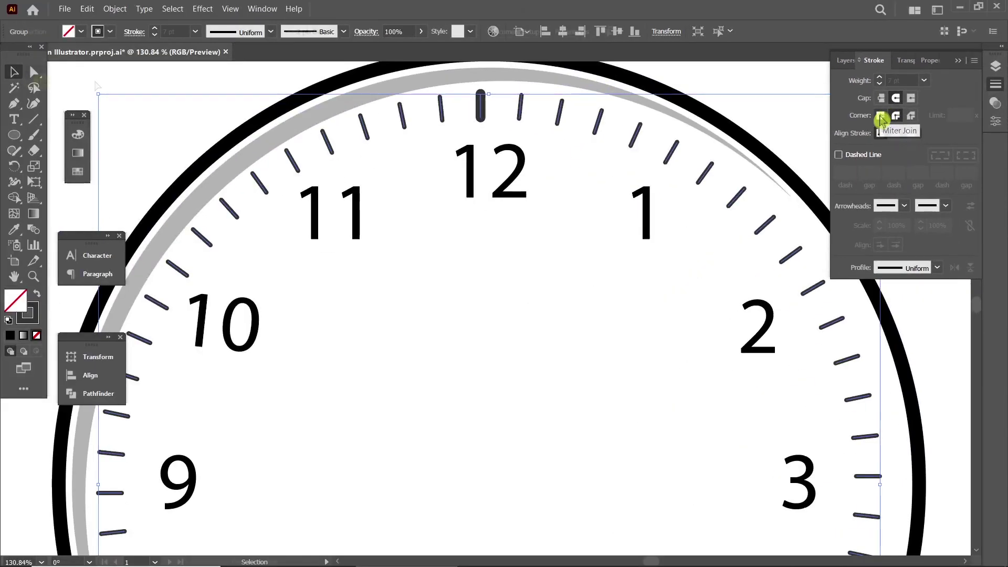
click(752, 101)
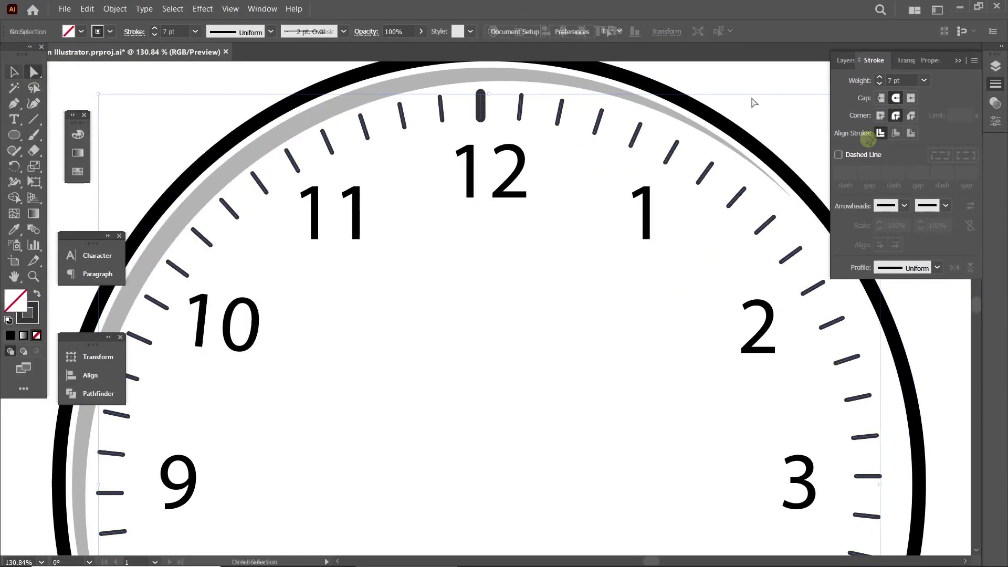
click(482, 108)
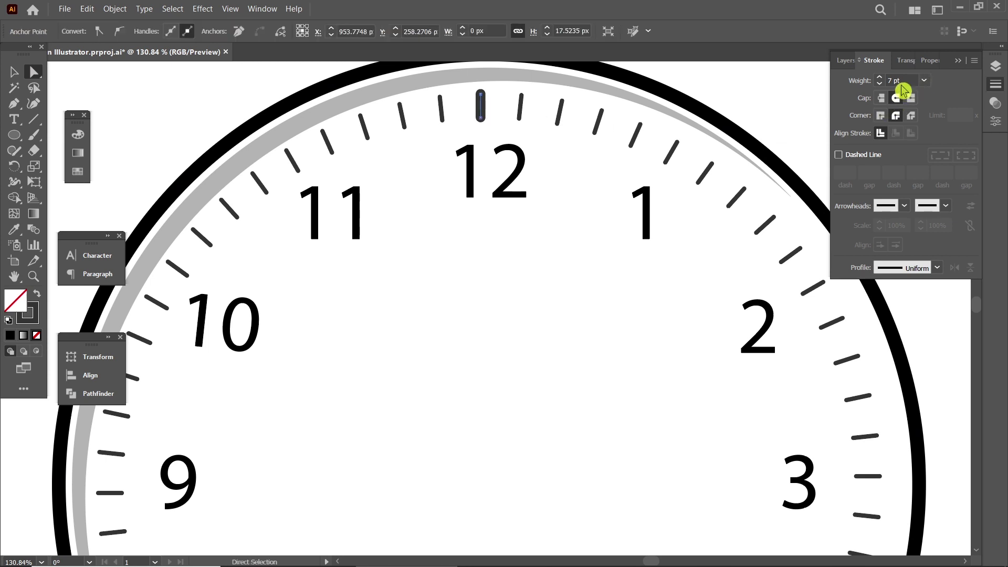
Thicken the 3 and 6 o'clock ticks to 7 pt.
drag(711, 443, 656, 302)
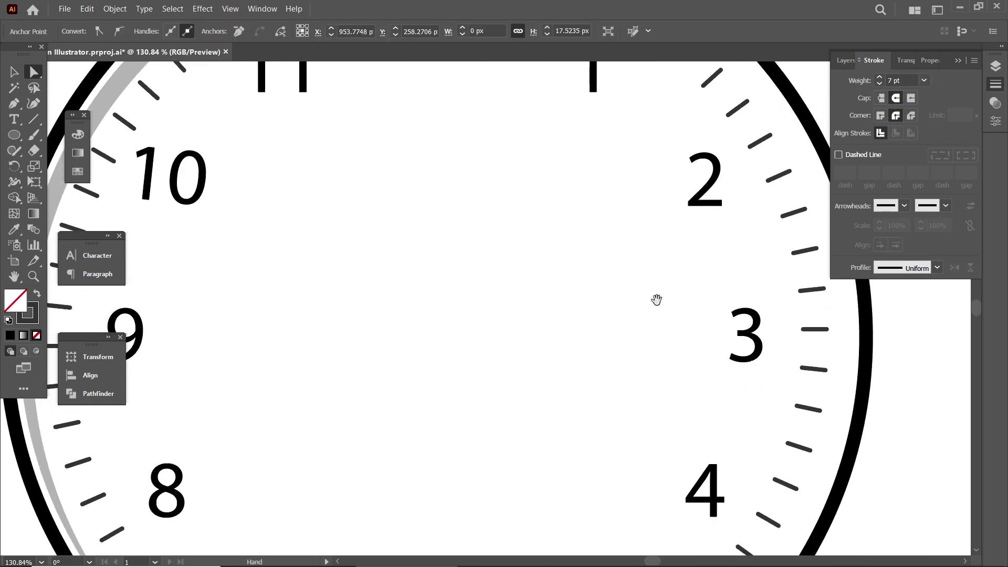
click(818, 333)
click(924, 80)
click(940, 224)
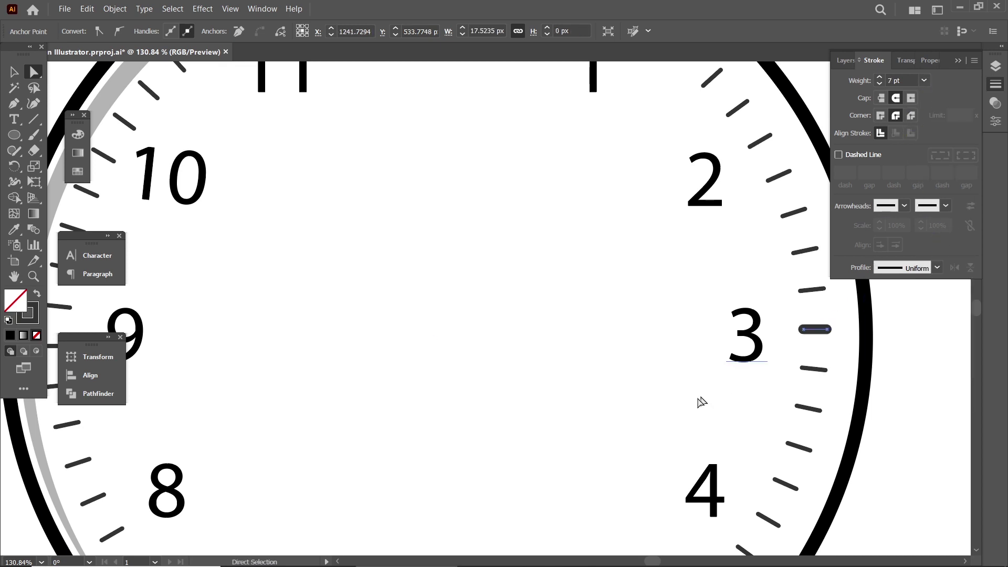
drag(582, 457, 682, 210)
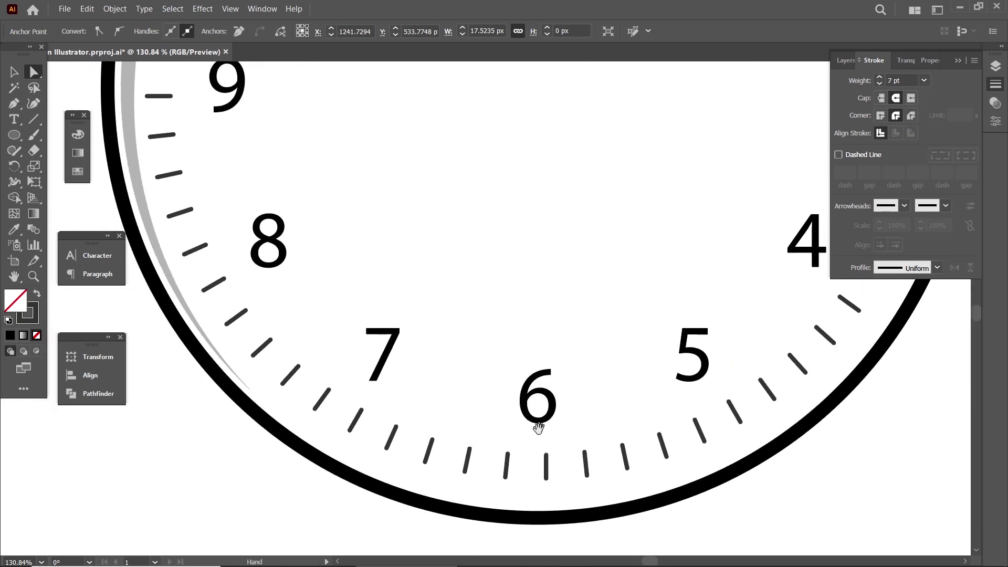
click(546, 475)
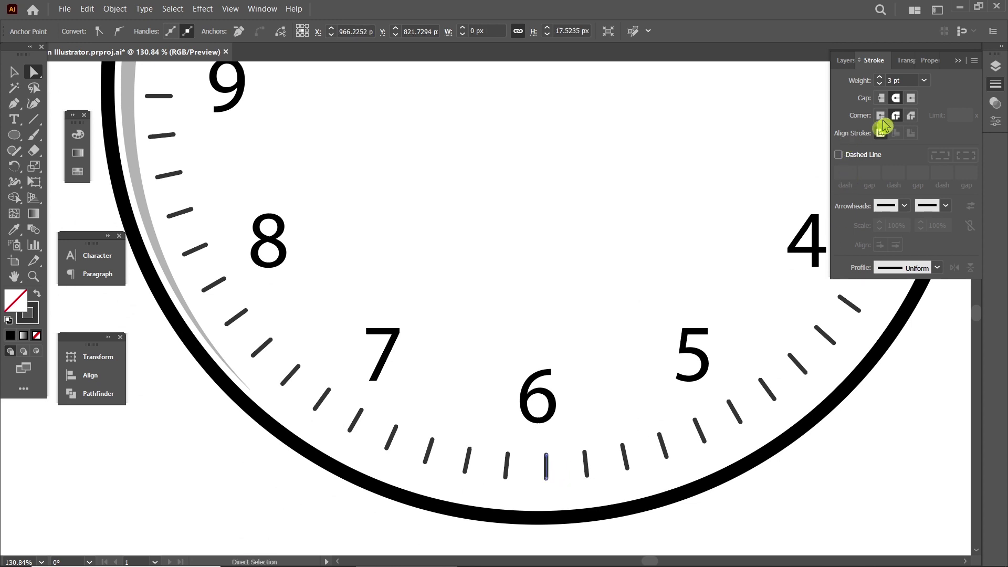
click(923, 81)
click(945, 225)
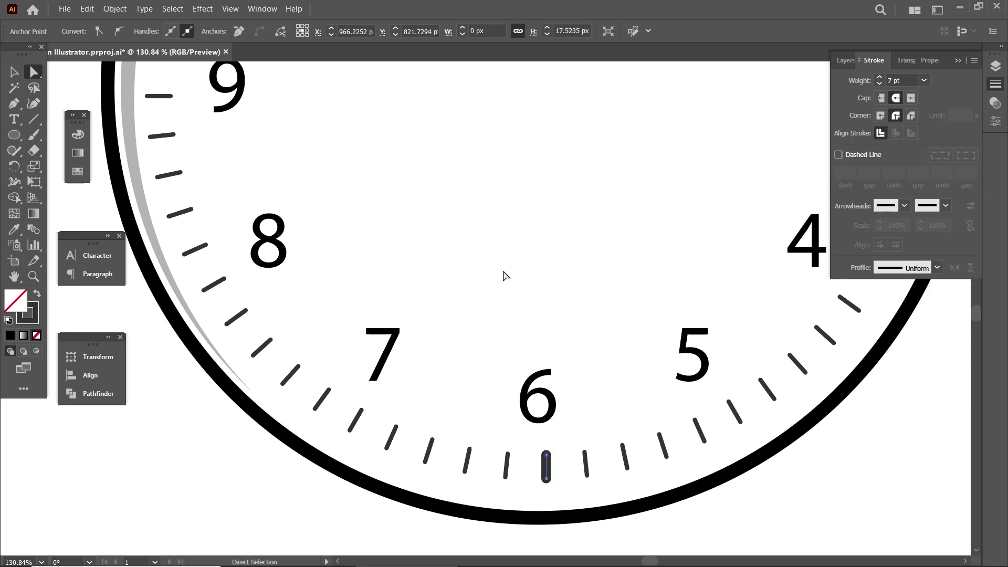
Thicken the 9 o'clock tick to 7 pt, then zoom out to the whole clock.
drag(189, 117, 233, 304)
click(202, 284)
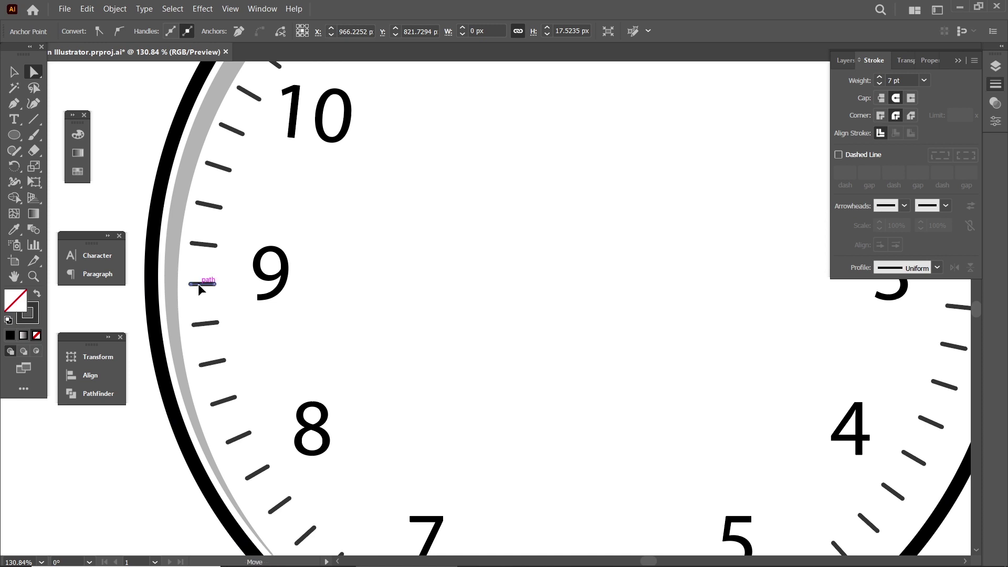
click(923, 81)
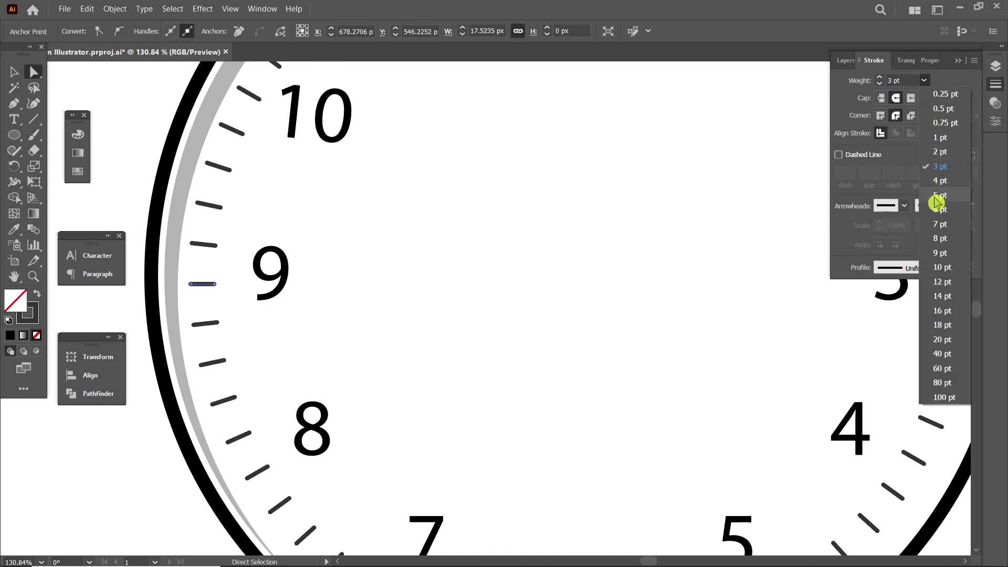
click(944, 228)
click(594, 278)
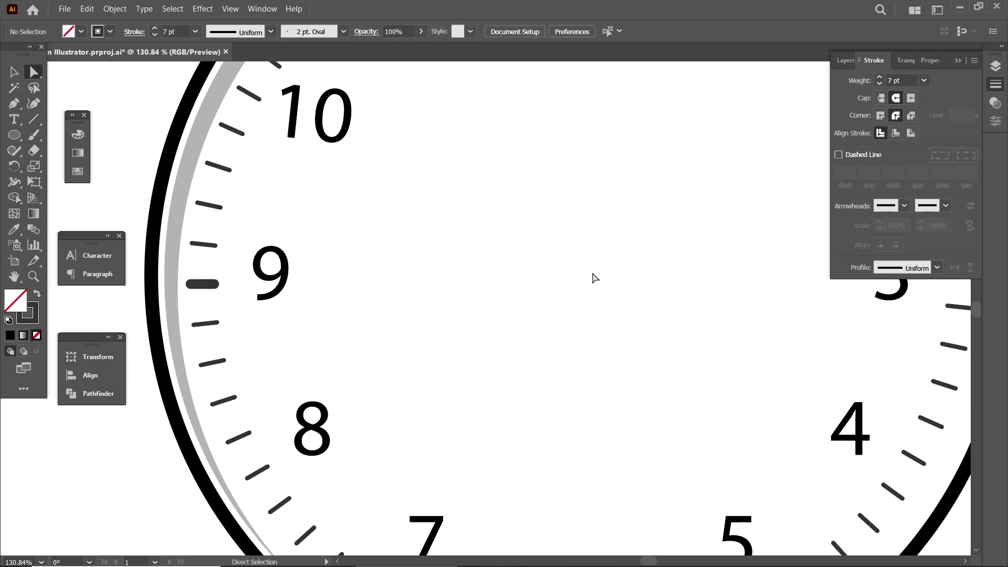
key(z)
drag(675, 327, 592, 241)
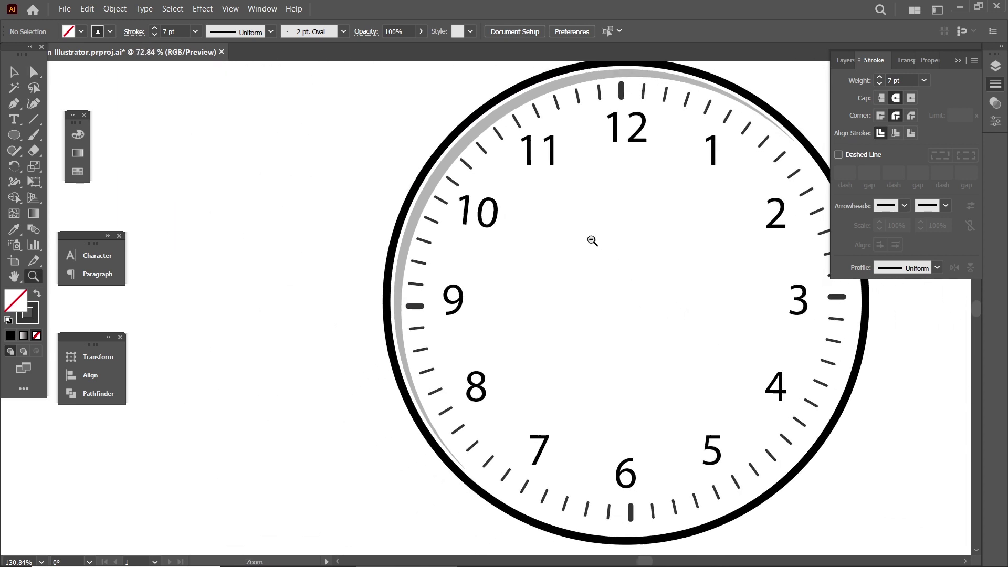
Select the grey shadow arc along the clock's left rim as one object.
drag(655, 261, 604, 280)
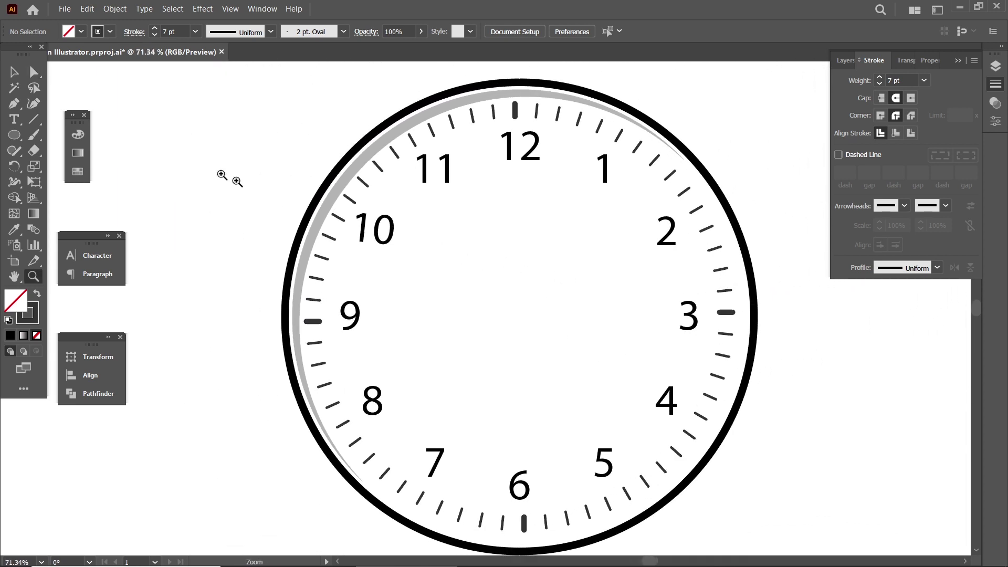
click(14, 73)
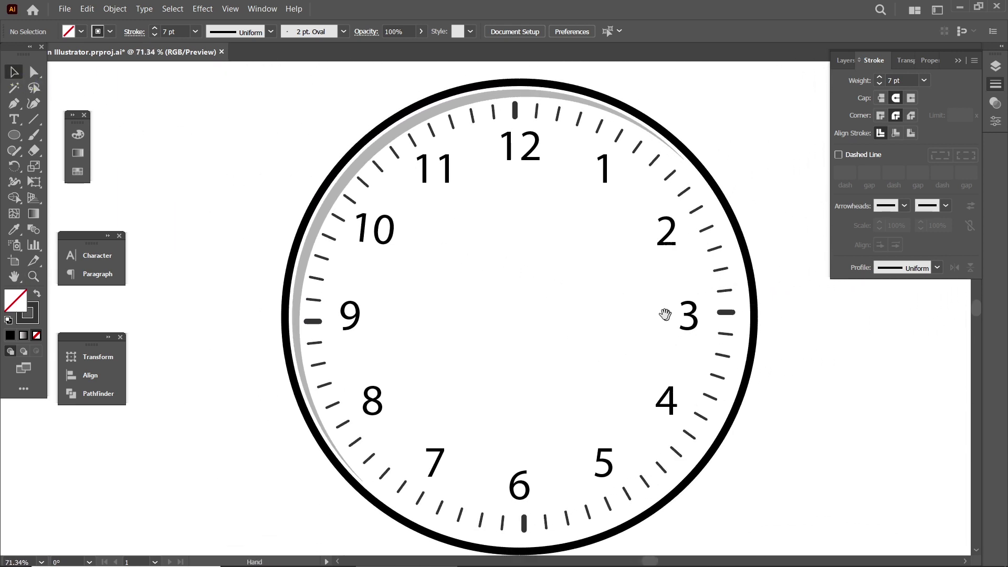
drag(611, 285, 609, 290)
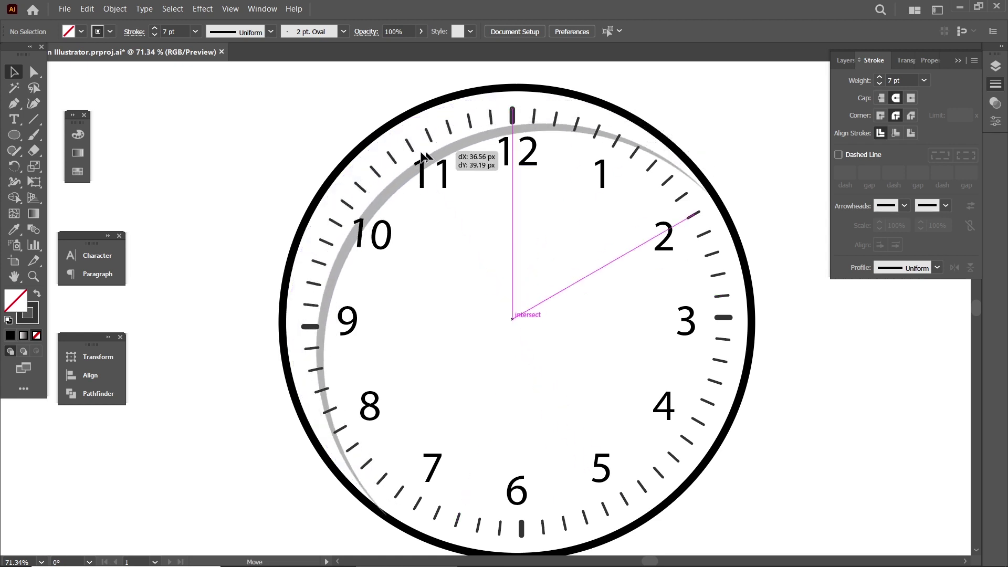
drag(477, 152, 740, 171)
click(741, 170)
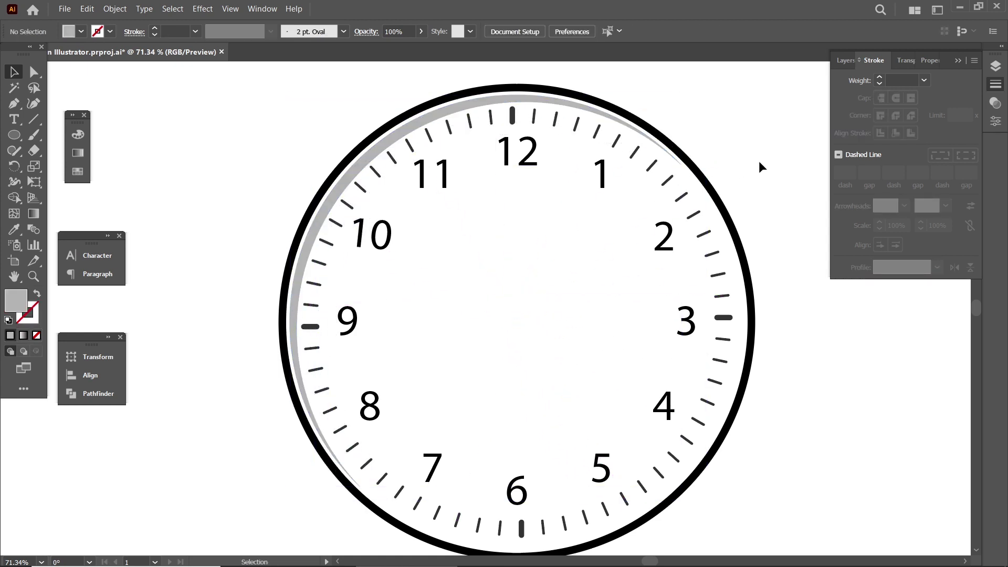
click(399, 135)
Nudge the grey arc up-left, enlarge it slightly, then nudge it back right and down.
key(Left)
key(Up)
key(Left)
key(Up)
key(Up)
key(Left)
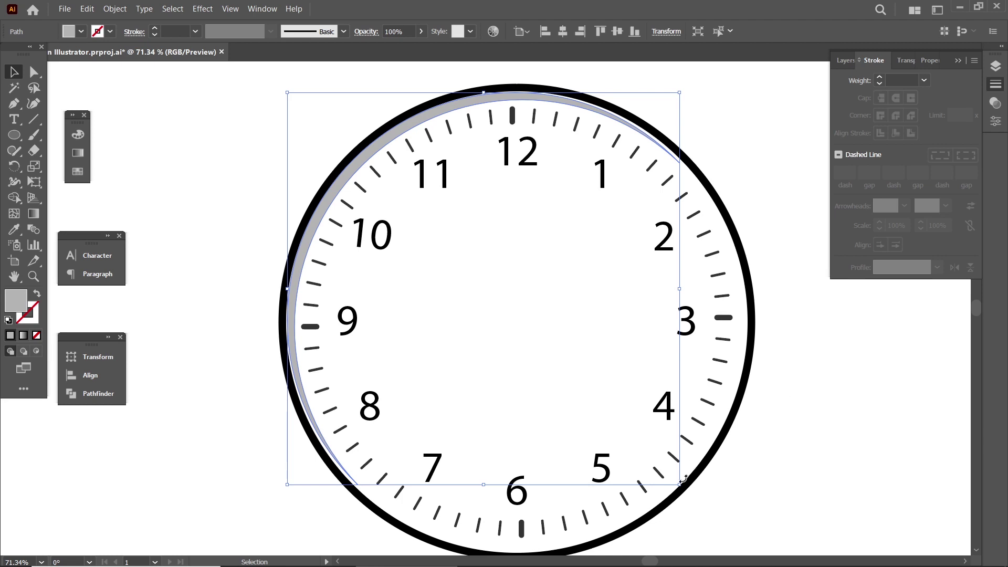
drag(679, 485, 682, 487)
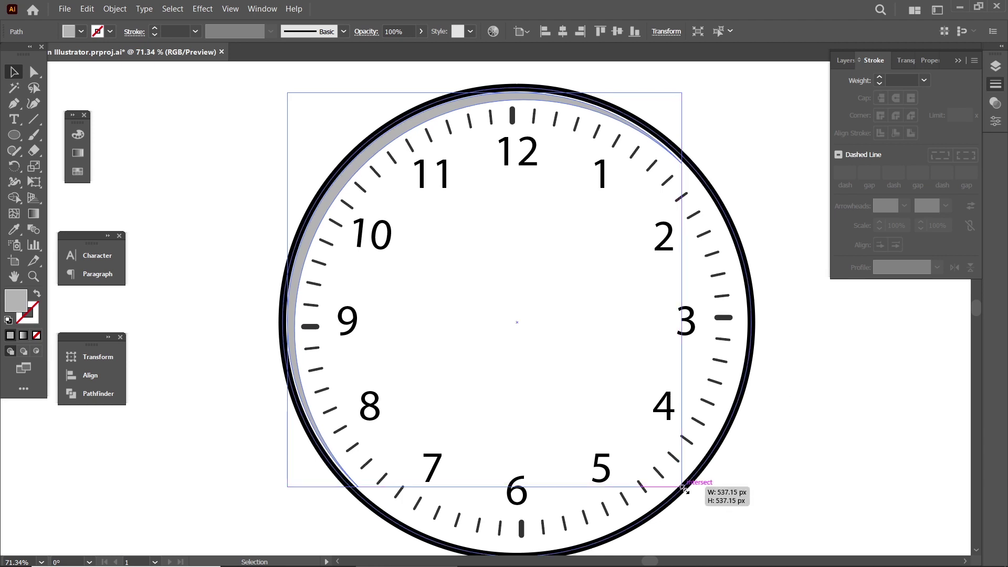
key(Right)
key(Right)
key(Down)
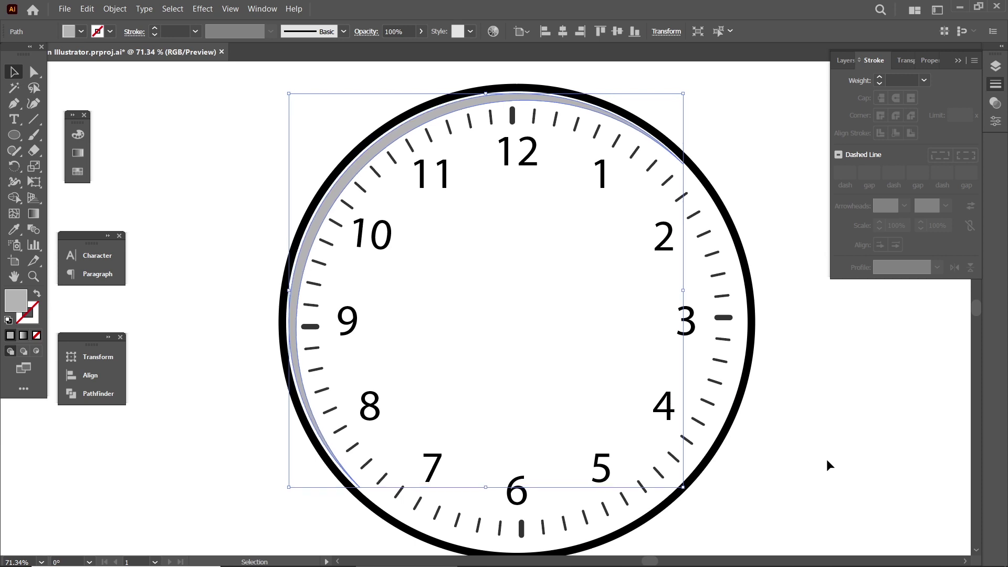
click(812, 445)
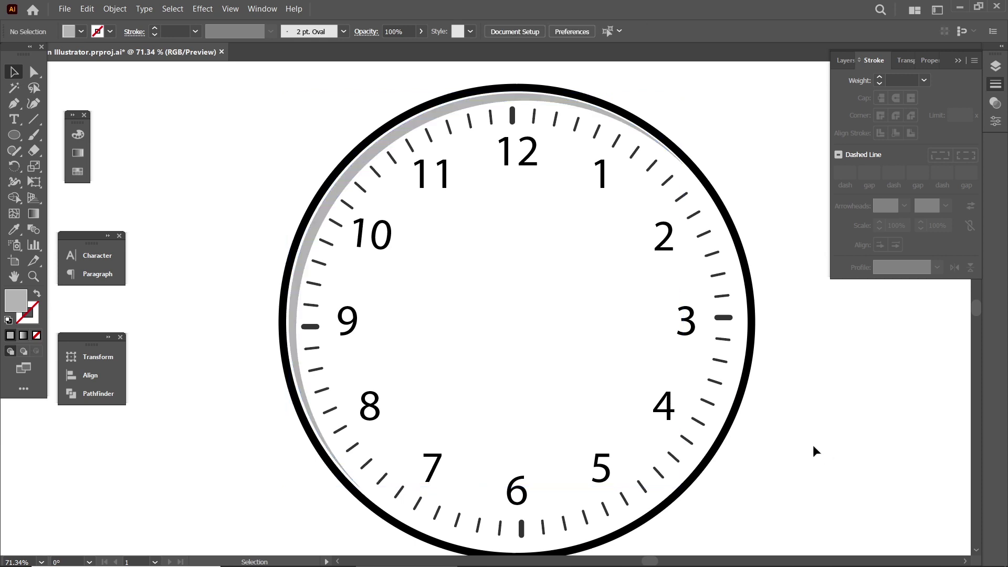
Zoom out and pan so the clock sits in the middle of the view.
key(z)
alt+click(704, 420)
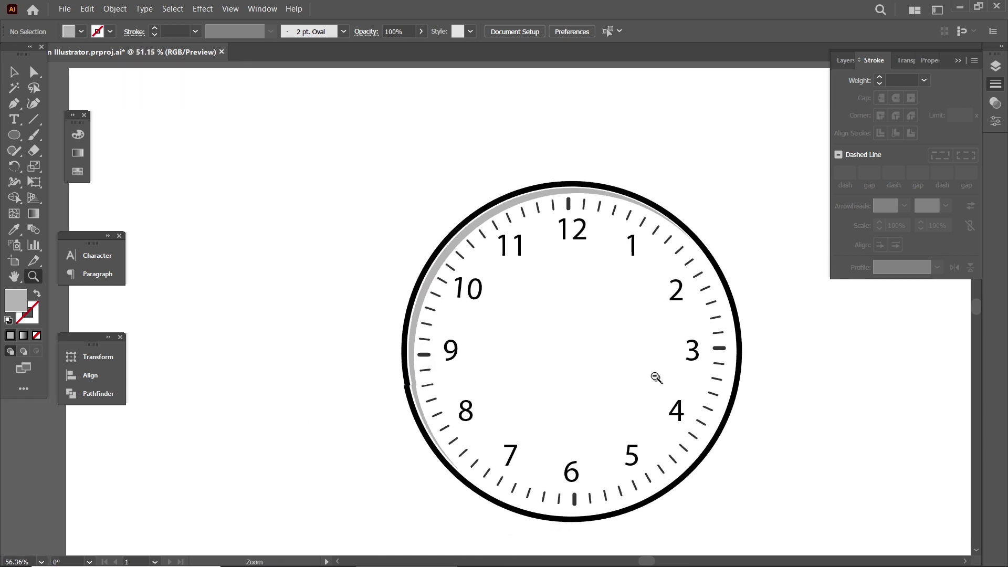
click(14, 73)
key(space)
drag(598, 360, 529, 310)
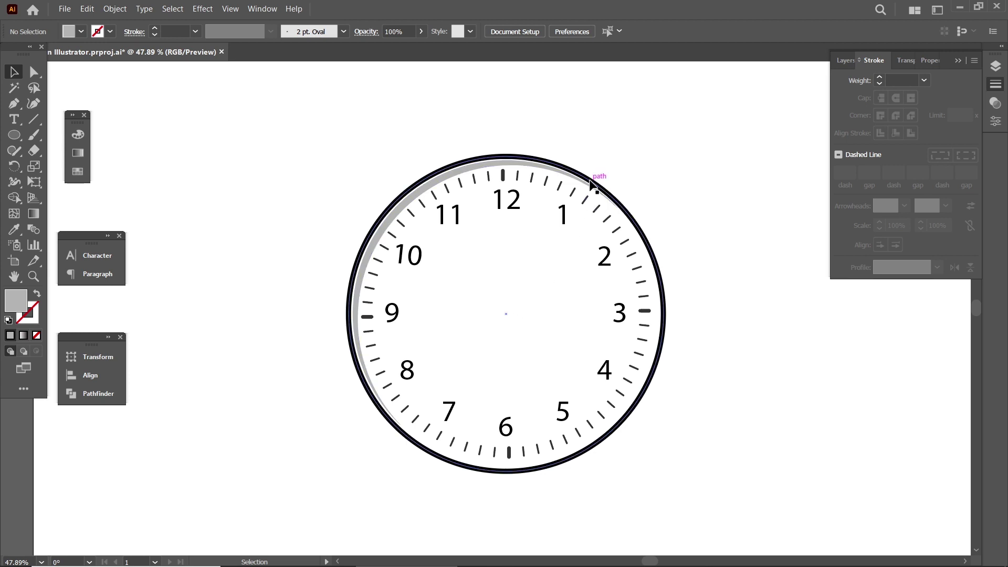
Scale a copy of the outer ring down into a solid black circle at the centre.
key(z)
drag(535, 322, 571, 355)
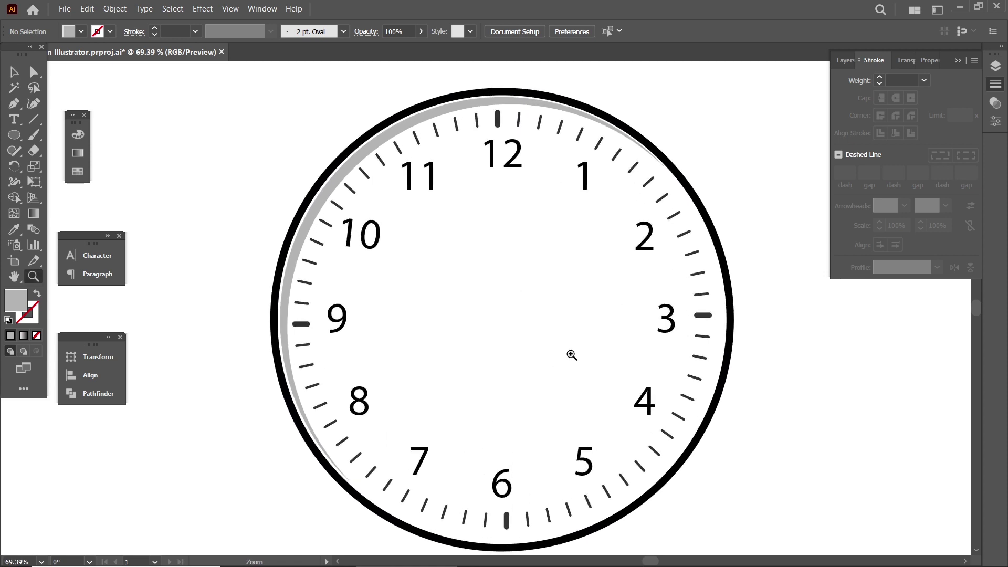
click(18, 76)
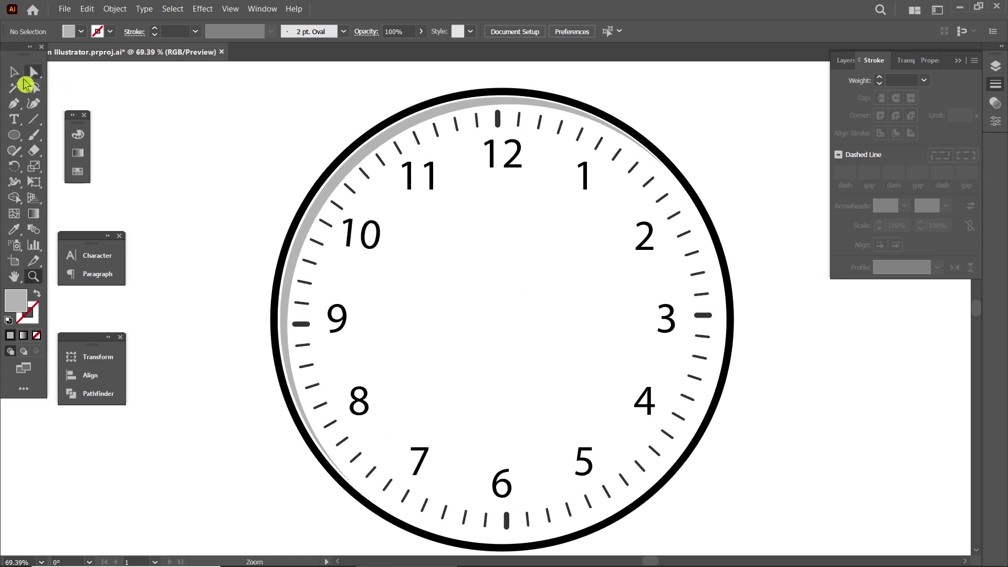
click(645, 137)
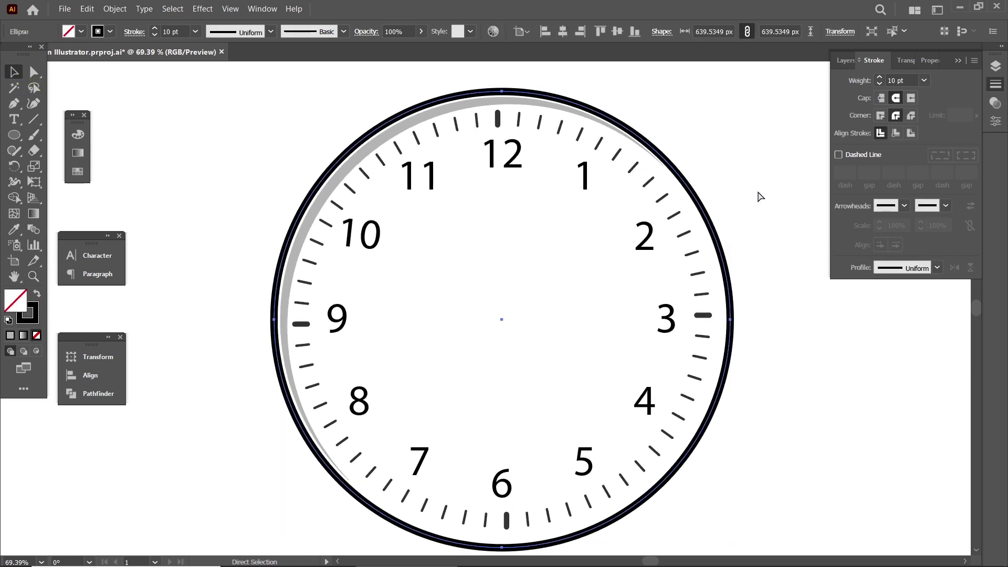
key(ctrl+shift+b)
drag(733, 92, 612, 310)
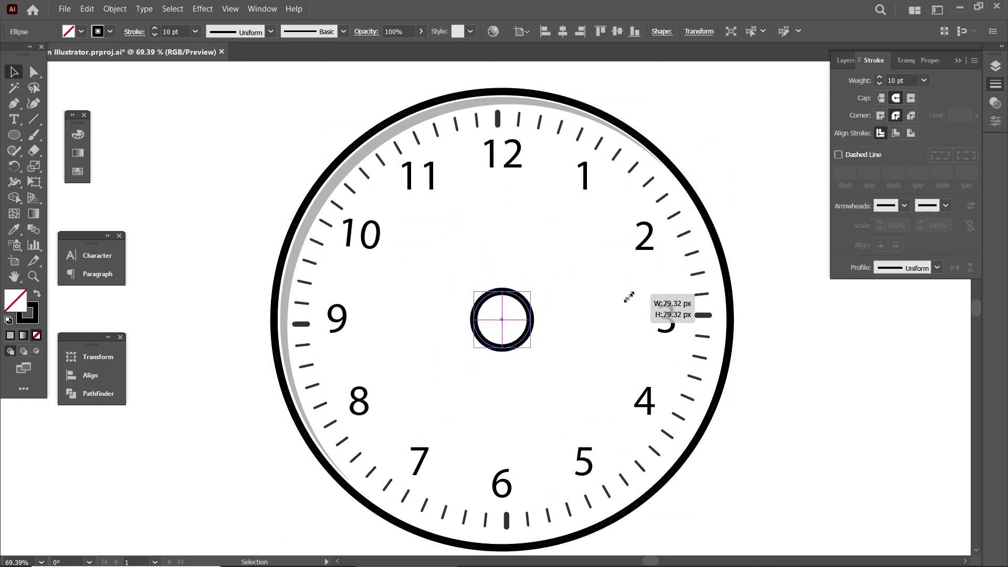
click(33, 300)
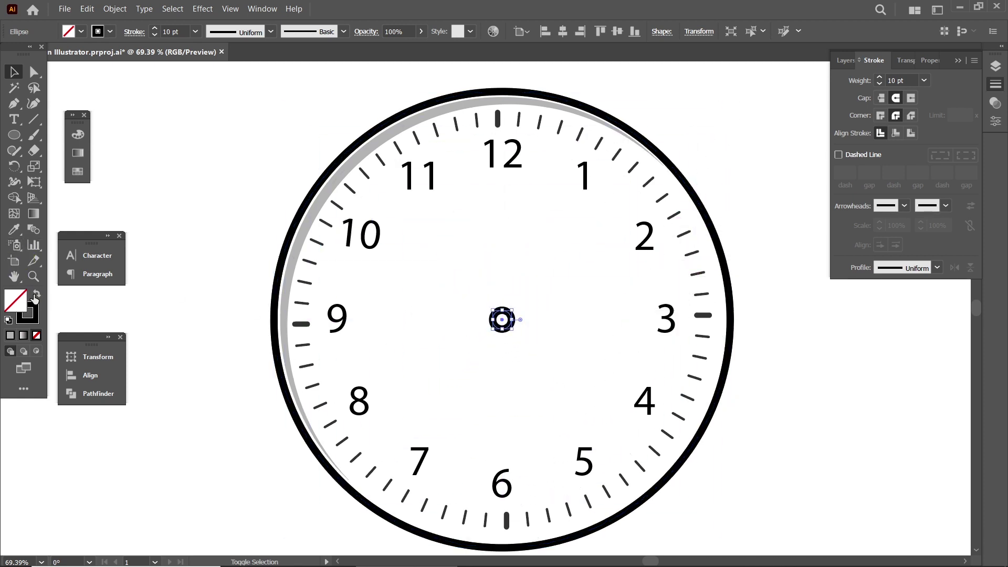
click(35, 297)
Shrink the centre dot to about 12 px and zoom back around the clock centre.
click(748, 363)
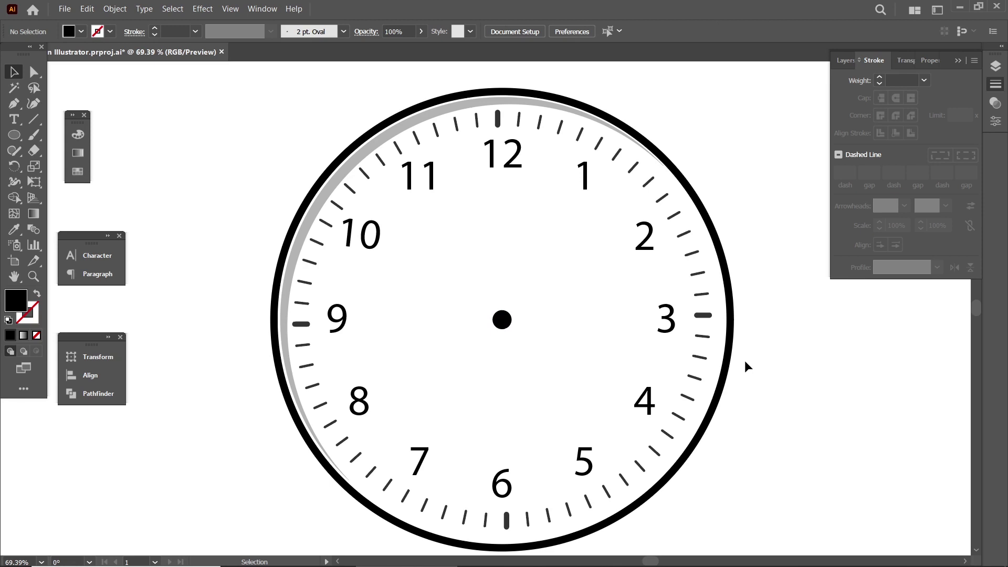
click(503, 321)
key(z)
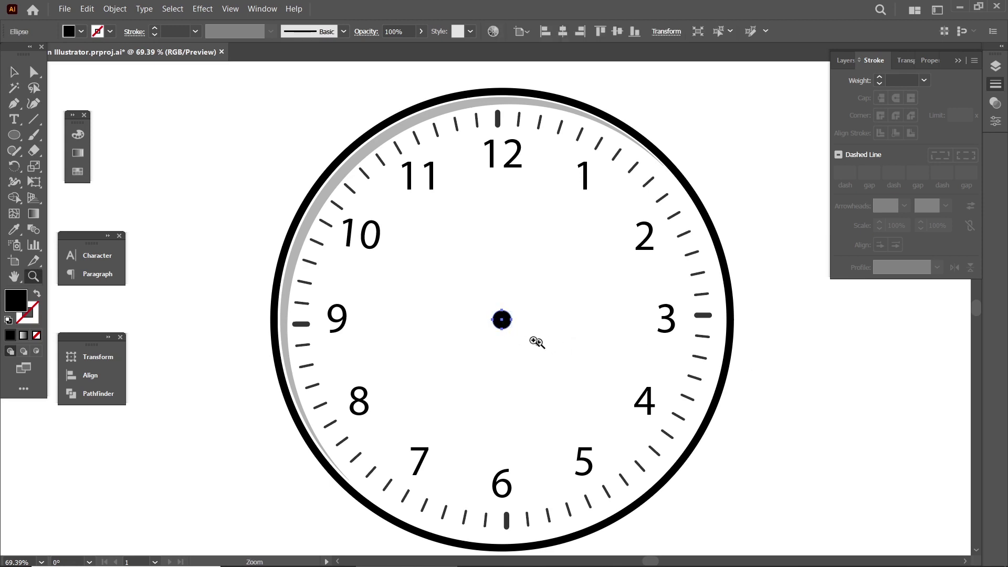
drag(534, 341, 666, 445)
key(v)
drag(534, 358, 515, 341)
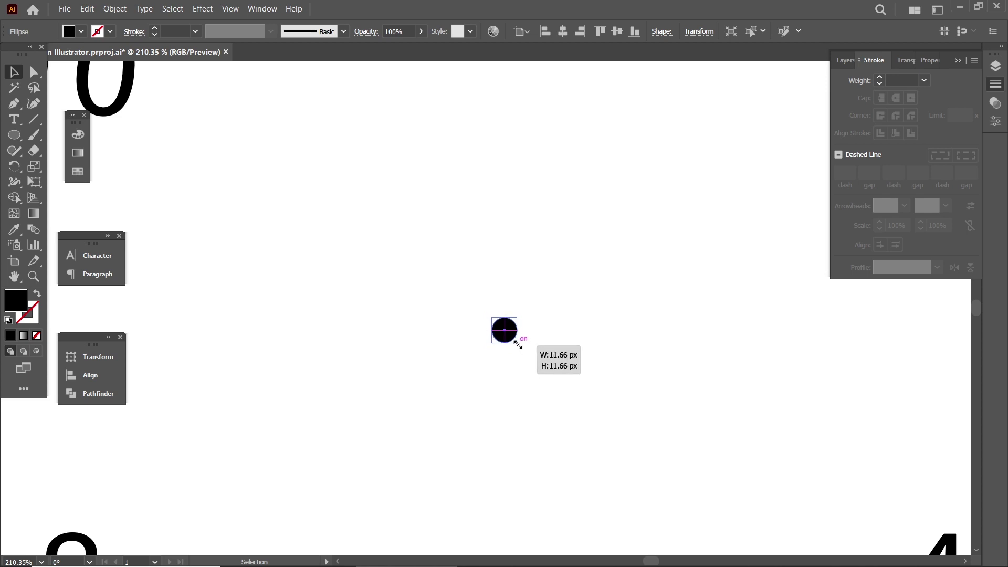
drag(518, 344, 520, 347)
click(576, 363)
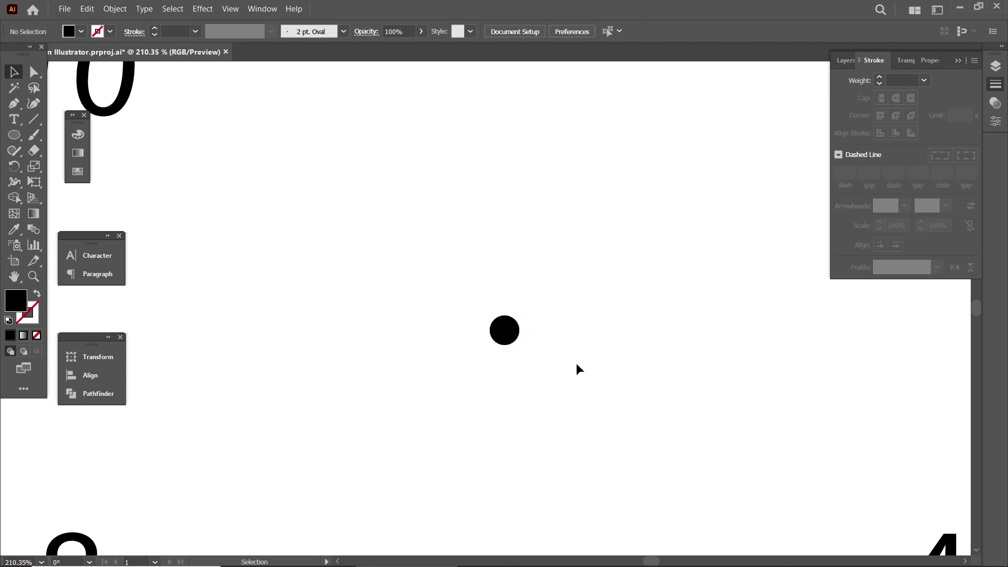
key(ctrl+0)
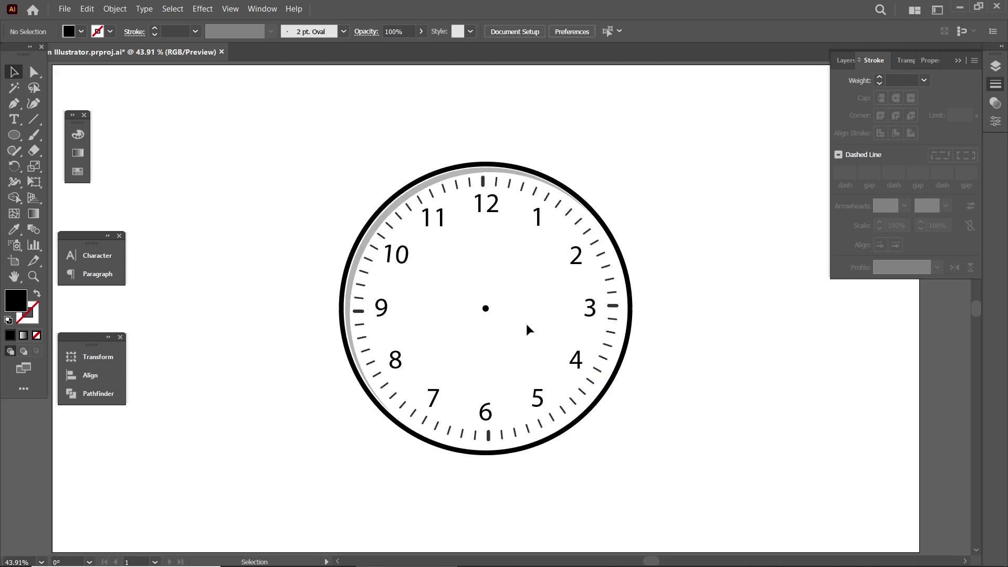
key(z)
drag(465, 306, 592, 377)
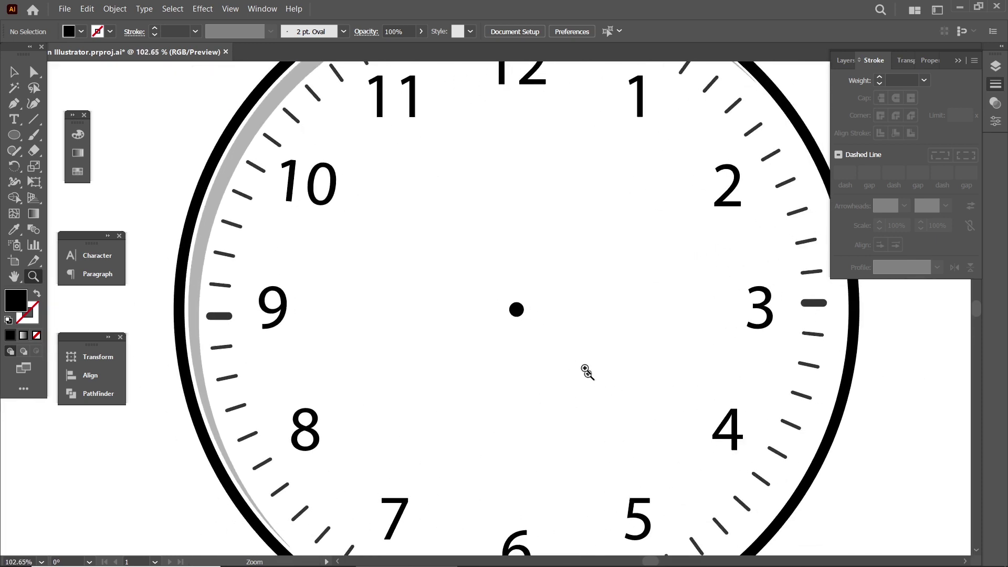
Draw a straight line from the centre dot up to just below the 12.
scroll(551, 299, up, 2)
scroll(551, 299, right, 2)
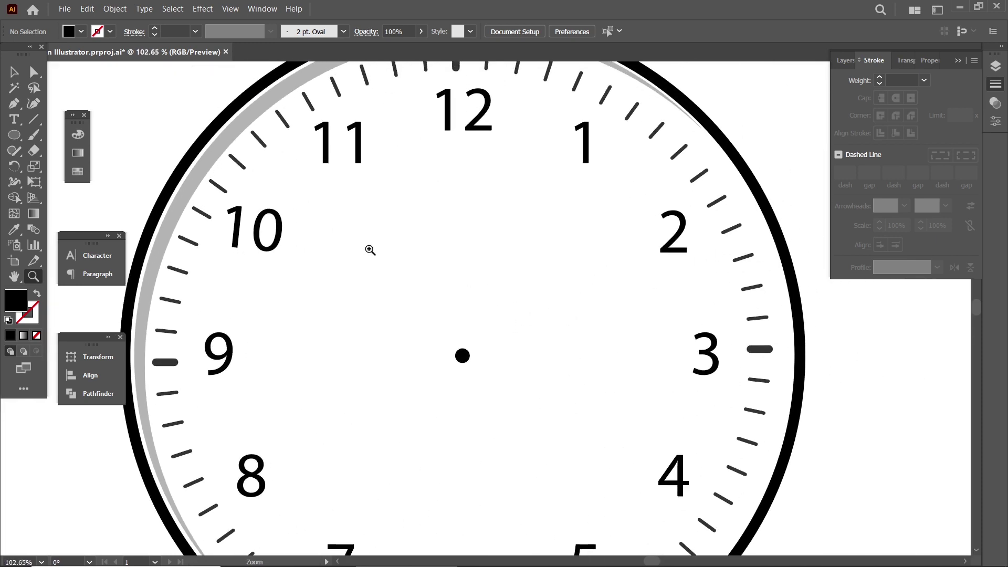
click(33, 119)
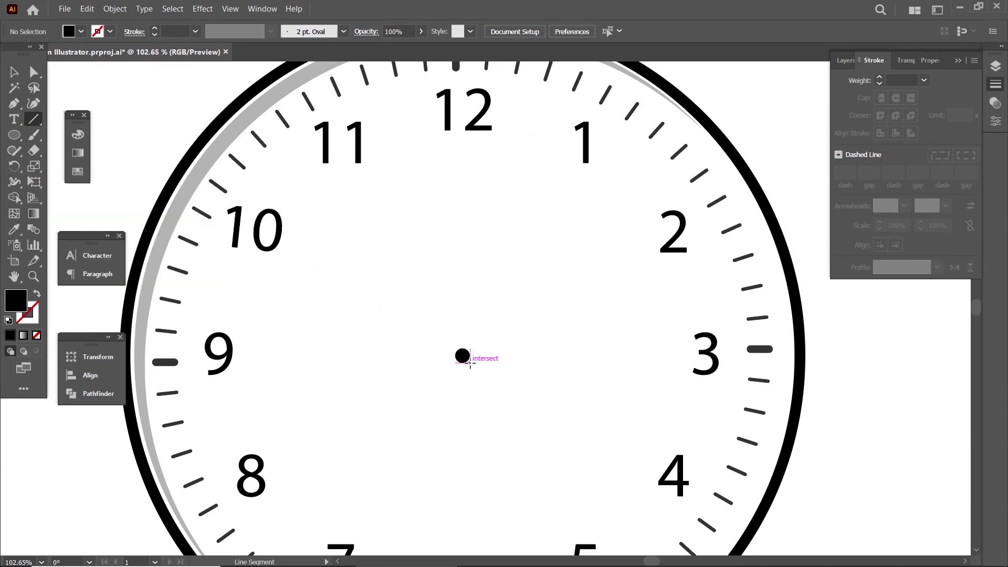
click(462, 355)
click(541, 315)
drag(462, 356, 484, 156)
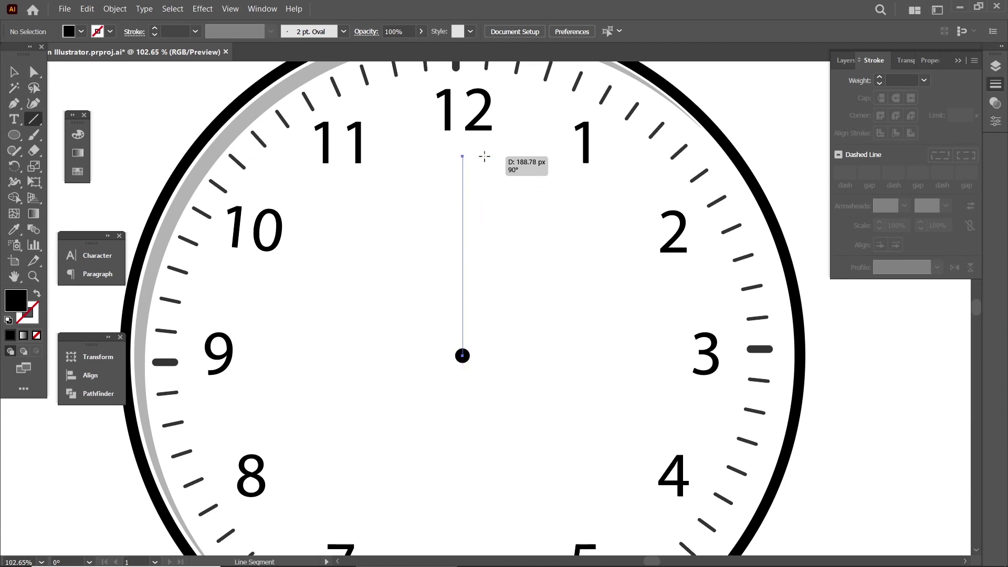
drag(483, 155, 630, 234)
Give the line a near-black stroke from the Swatches panel and reselect it.
click(78, 134)
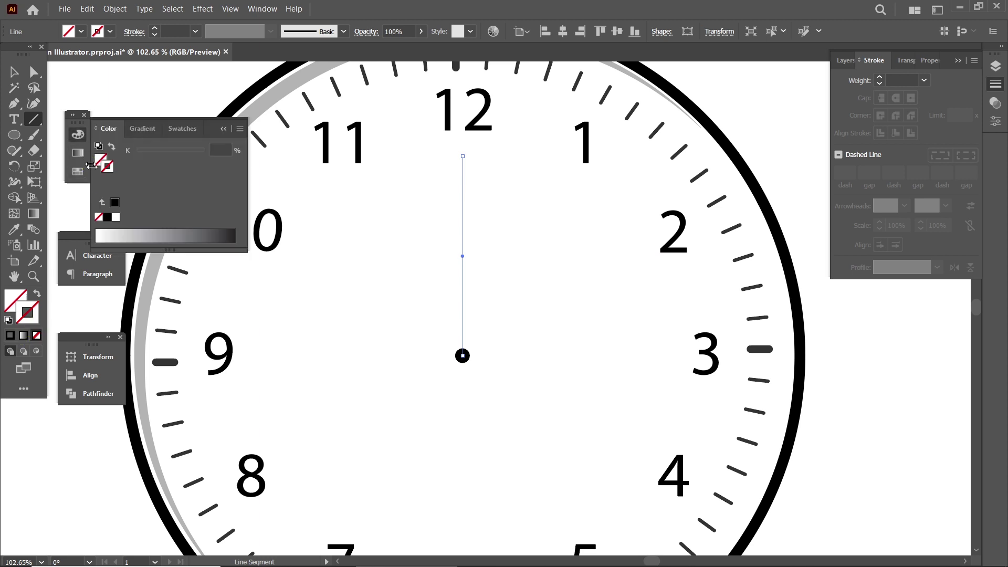
click(107, 216)
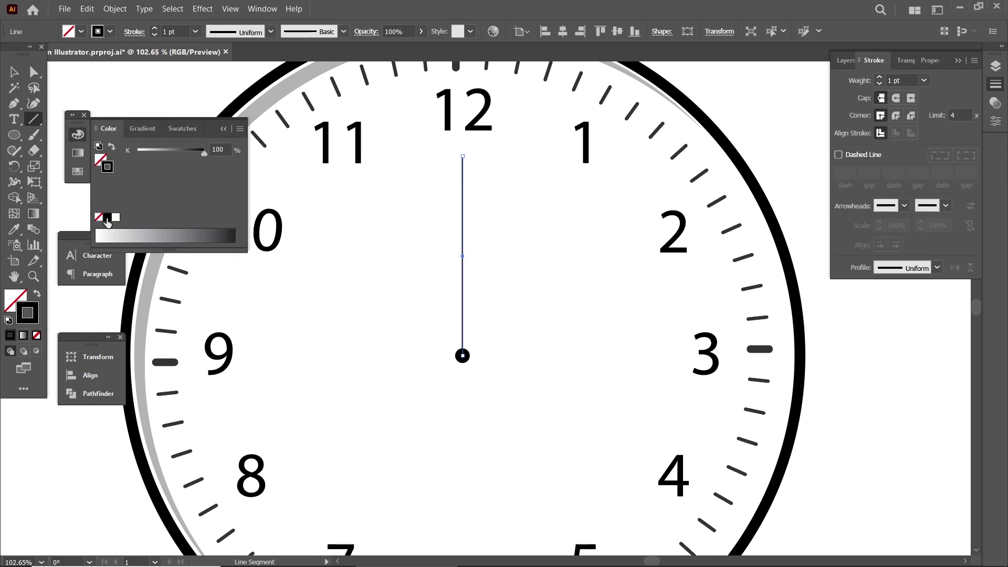
click(240, 131)
click(269, 161)
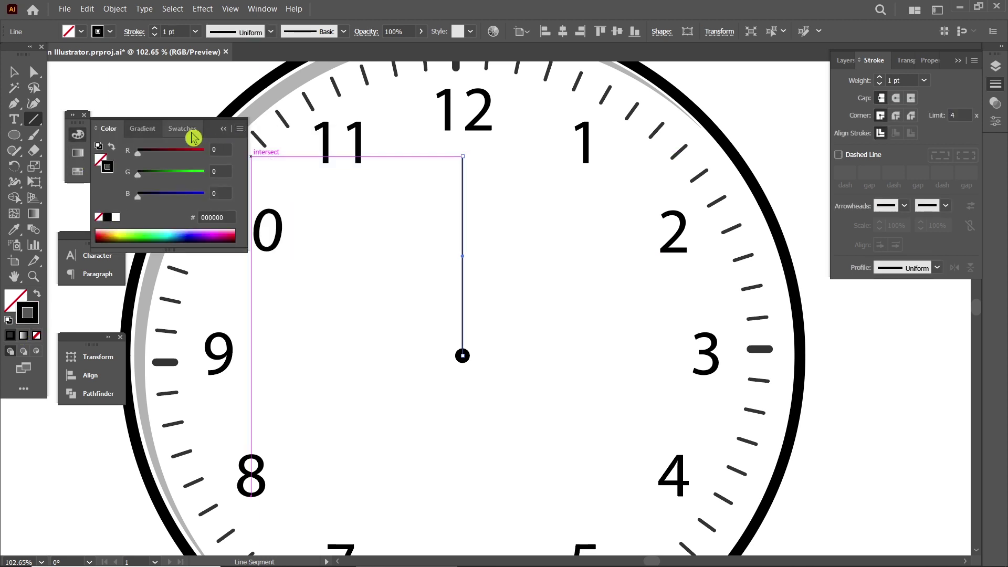
click(192, 133)
click(117, 218)
click(127, 218)
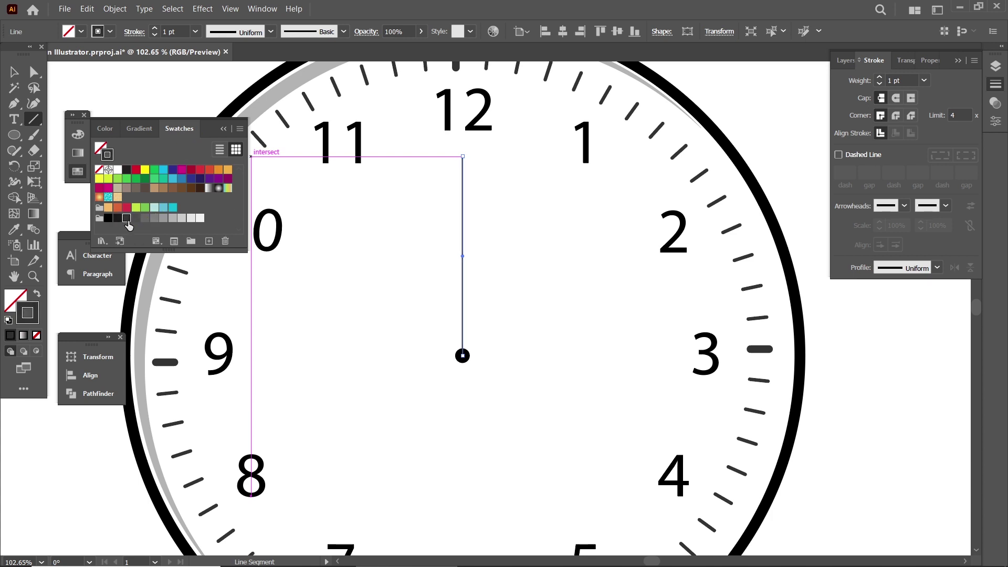
click(14, 72)
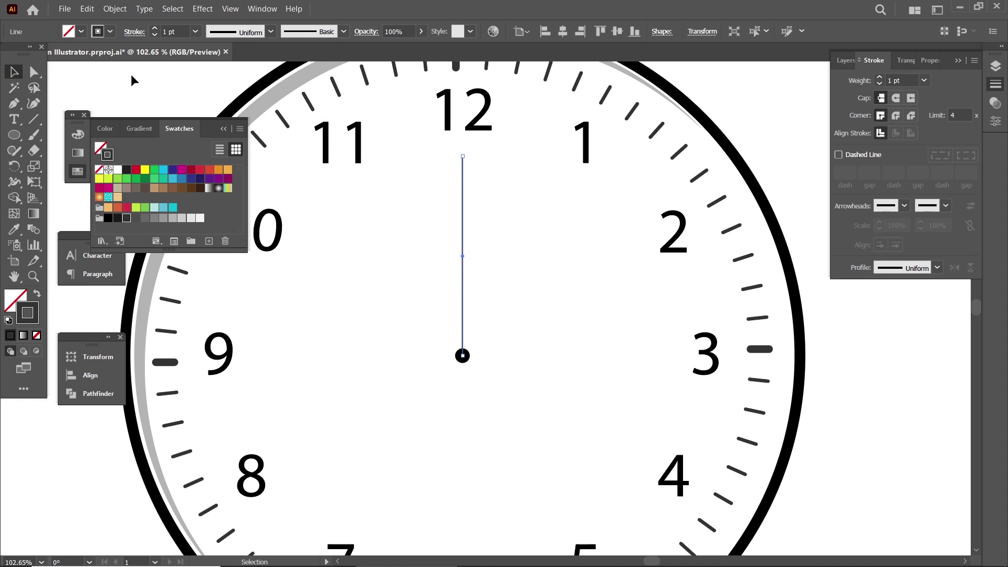
click(588, 202)
click(223, 128)
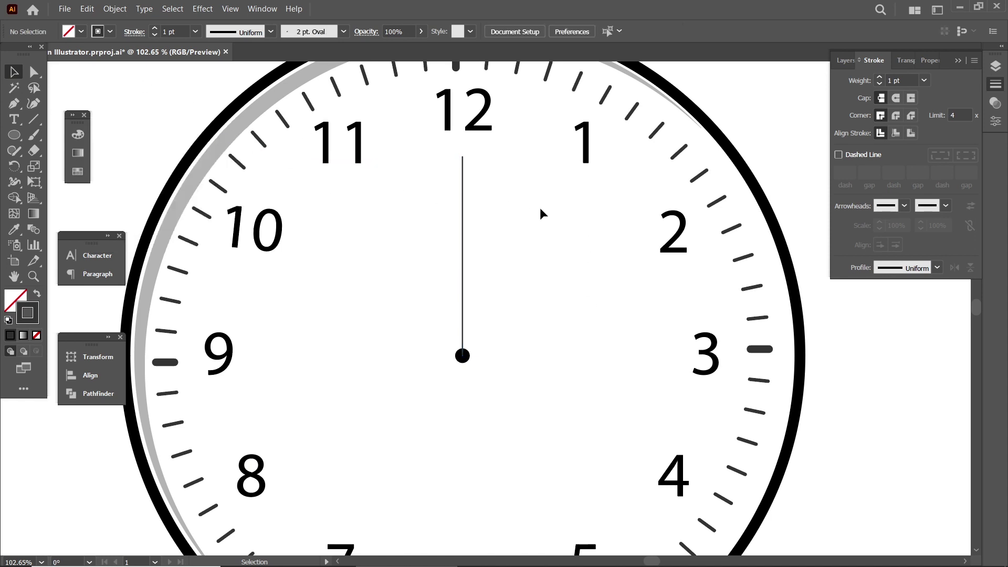
click(463, 234)
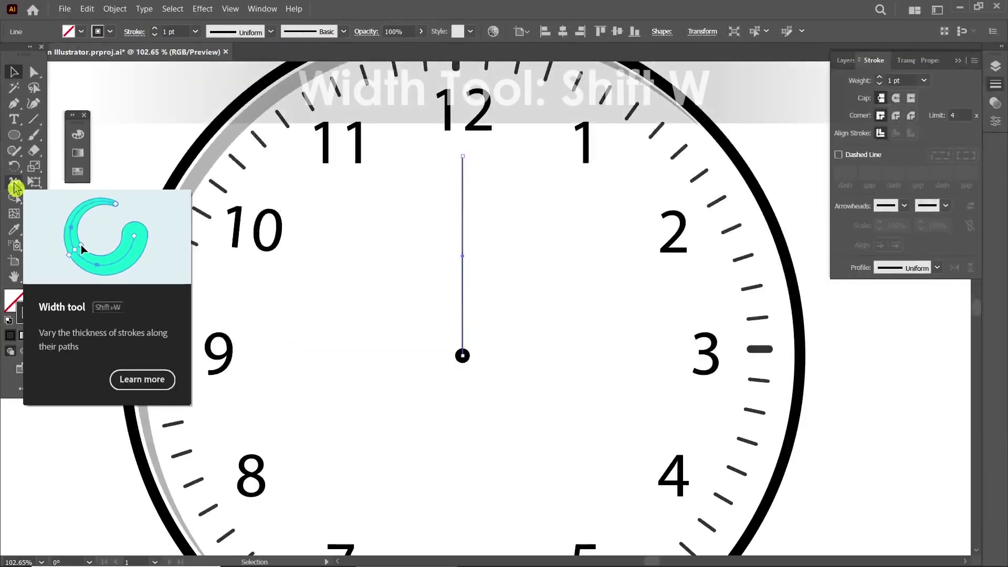
Widen the hand's base with the Width tool so it tapers toward the 12.
click(14, 182)
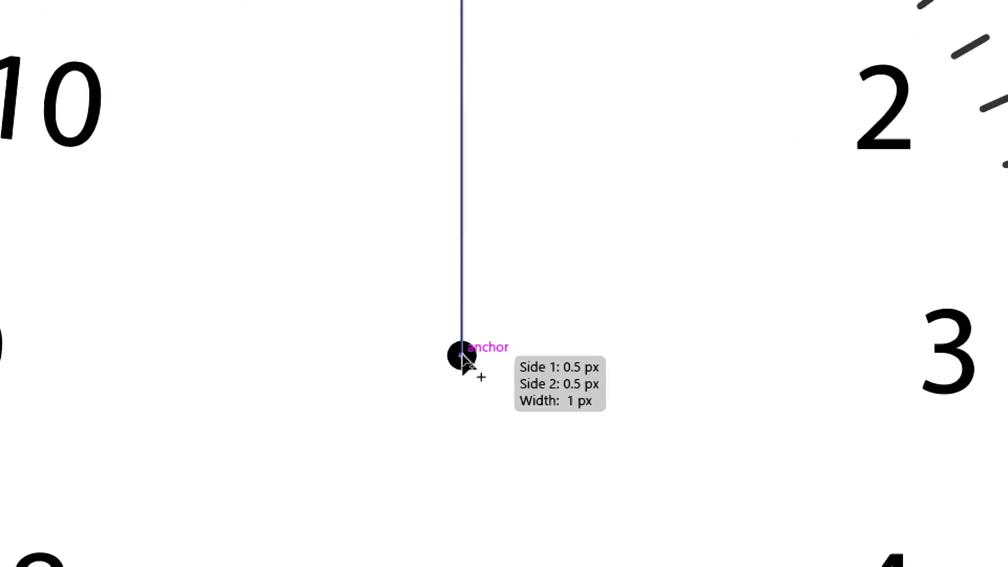
drag(462, 356, 489, 365)
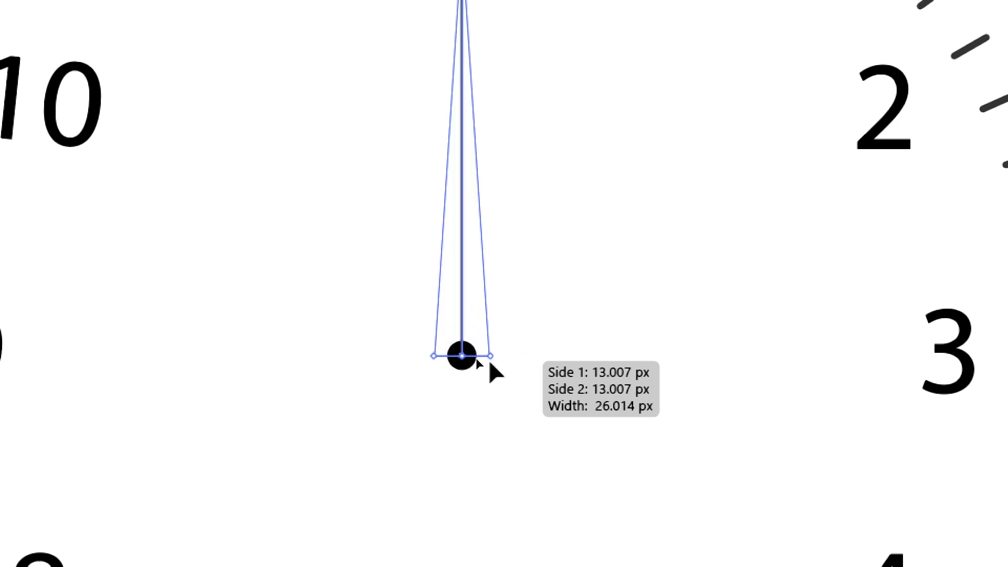
drag(490, 364, 480, 360)
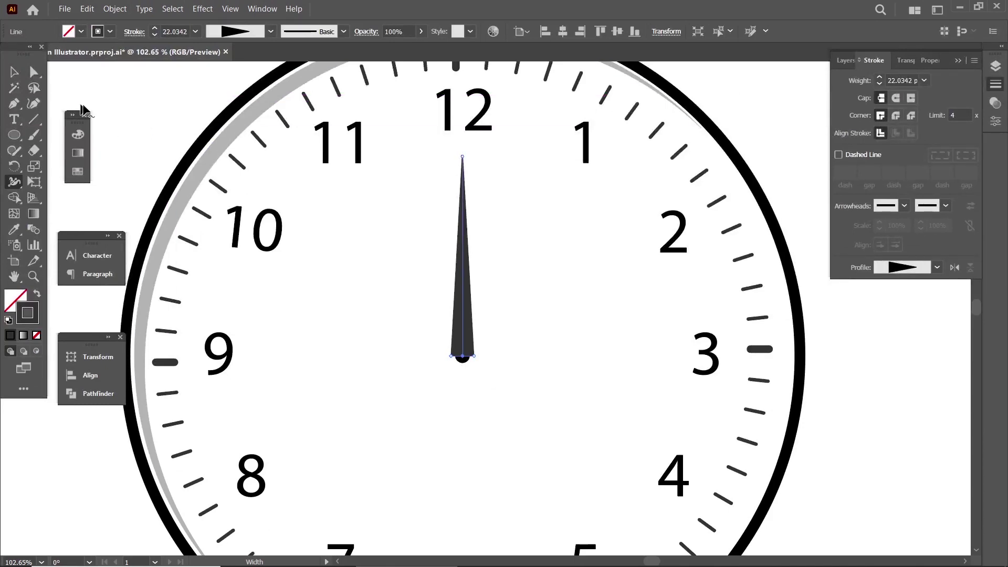
click(14, 72)
click(437, 377)
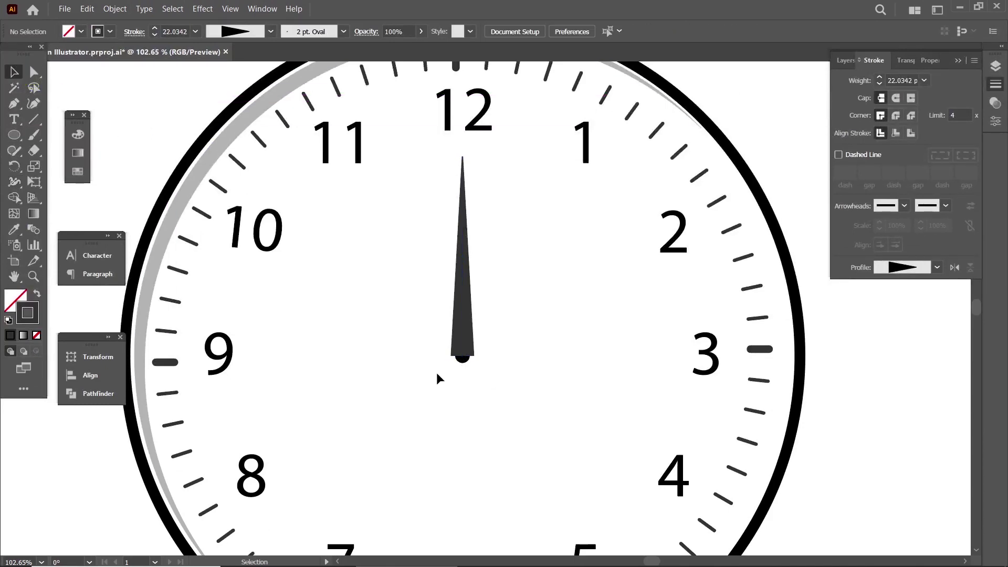
click(471, 354)
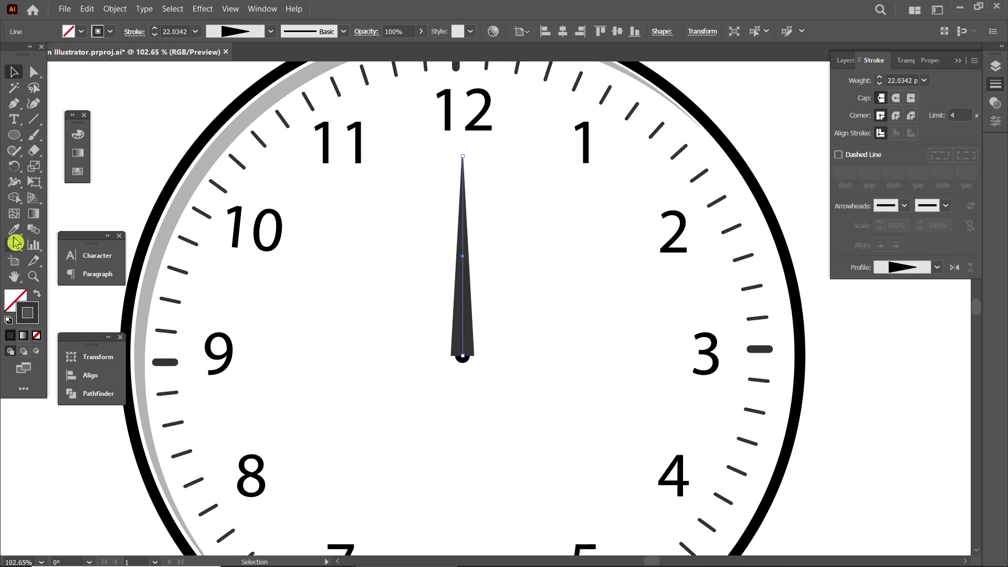
click(16, 184)
mouse_move(465, 356)
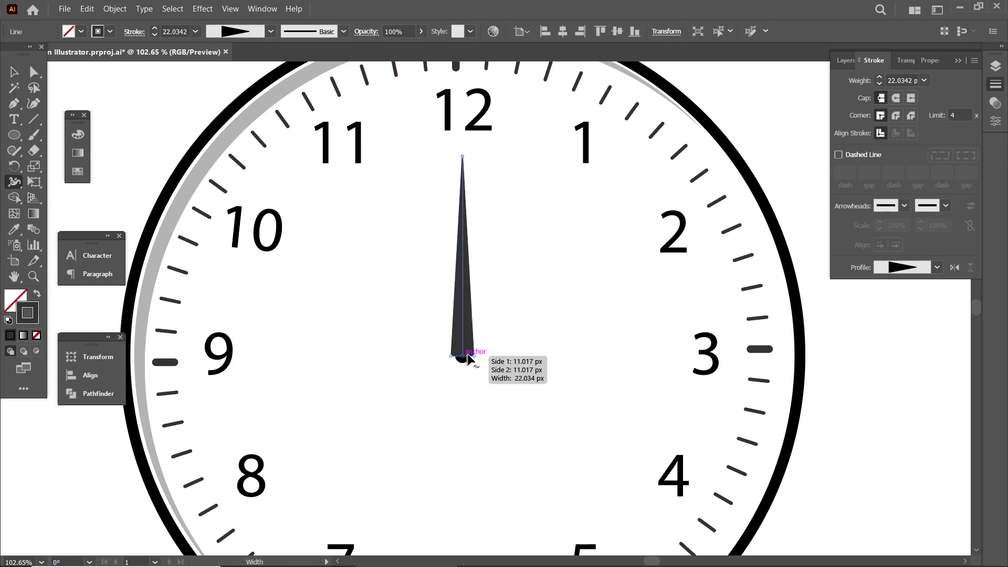
drag(474, 358, 472, 359)
Enlarge the centre dot slightly, then reselect the hand.
click(15, 72)
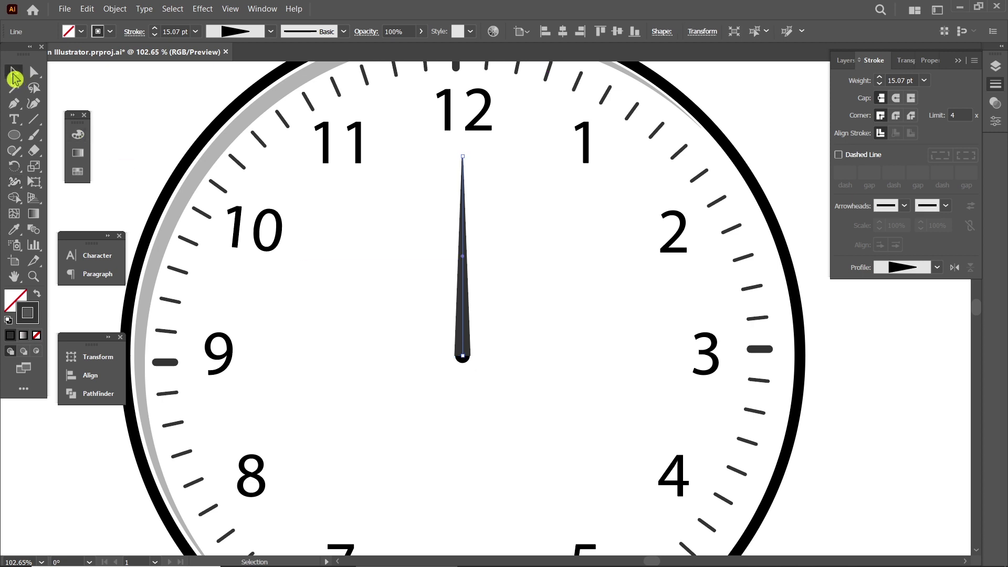
click(467, 360)
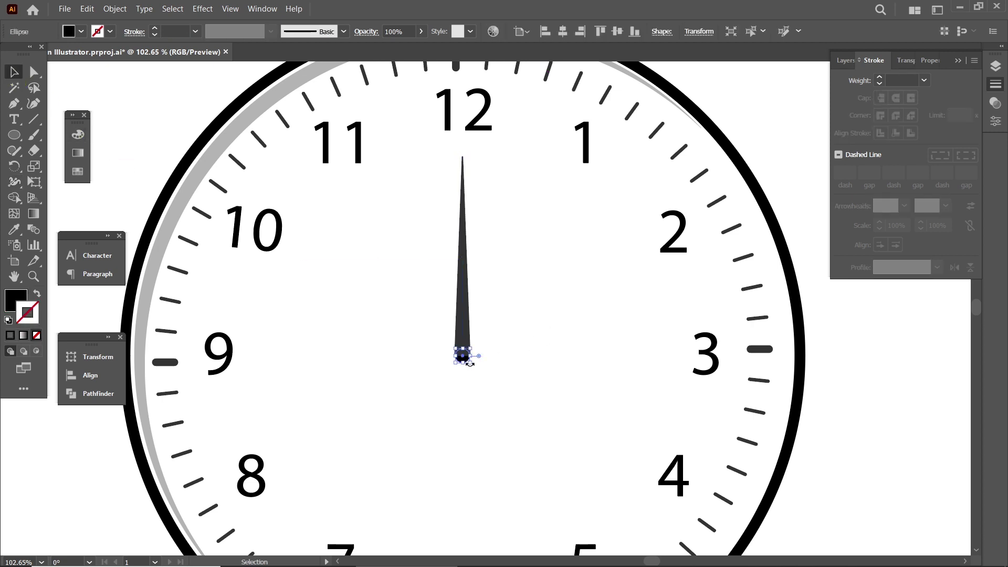
drag(472, 365, 476, 369)
click(480, 421)
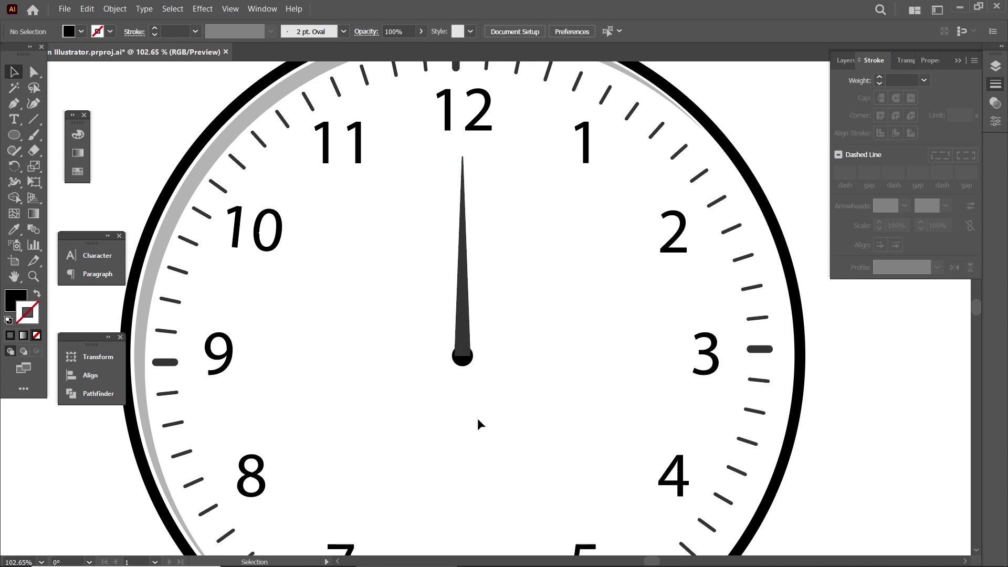
click(464, 341)
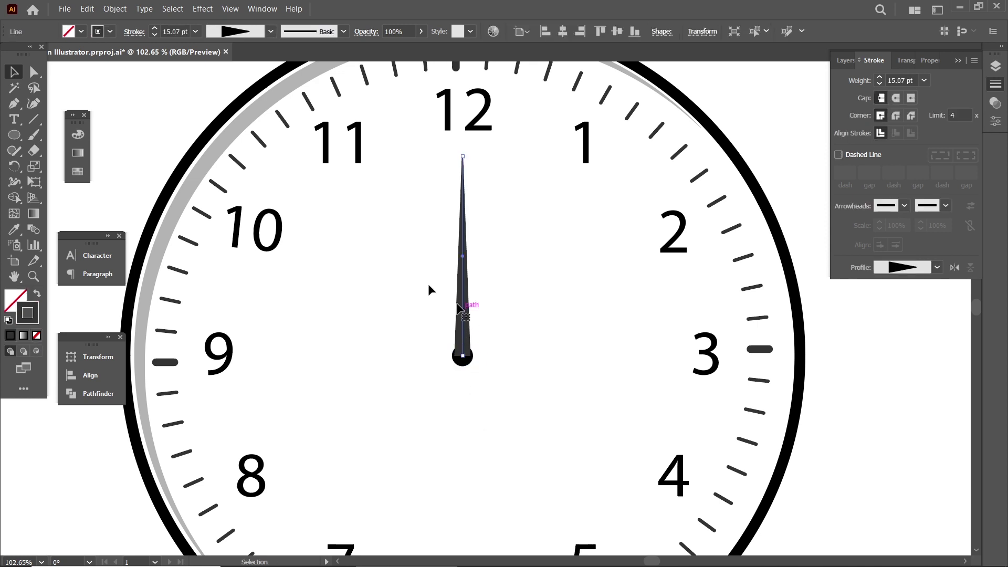
Make the tapered hand's stroke solid black from the swatches.
click(77, 135)
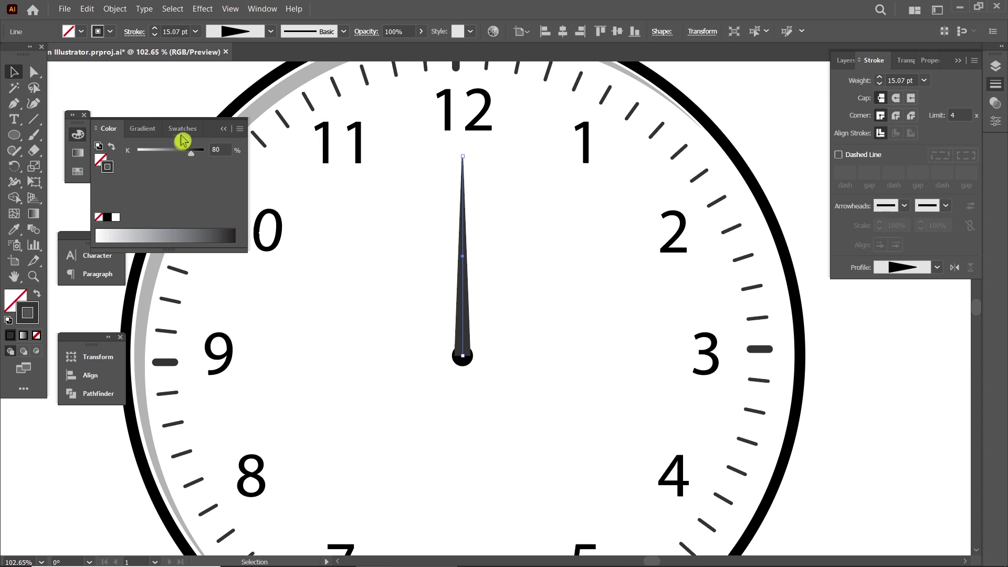
click(181, 135)
click(117, 217)
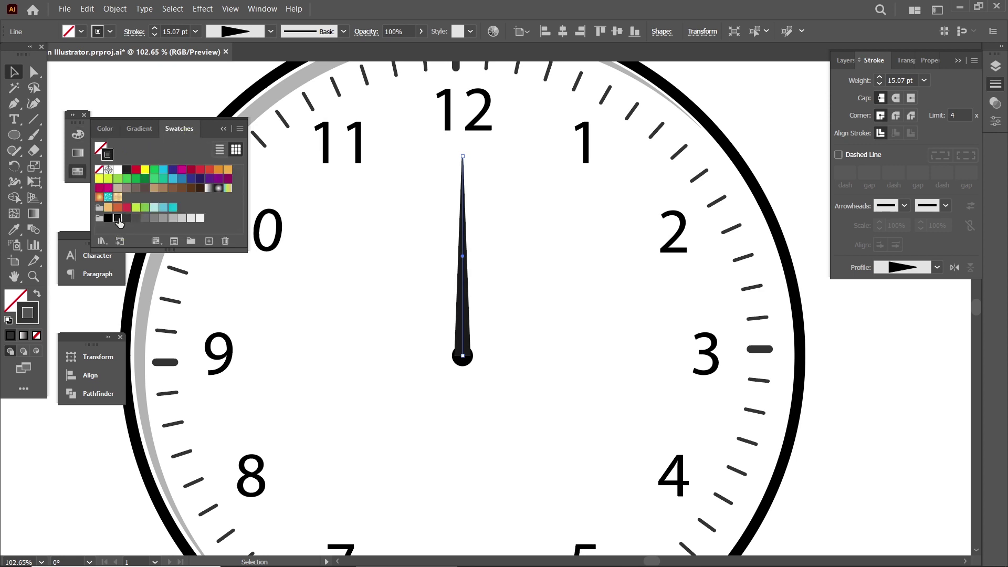
click(433, 434)
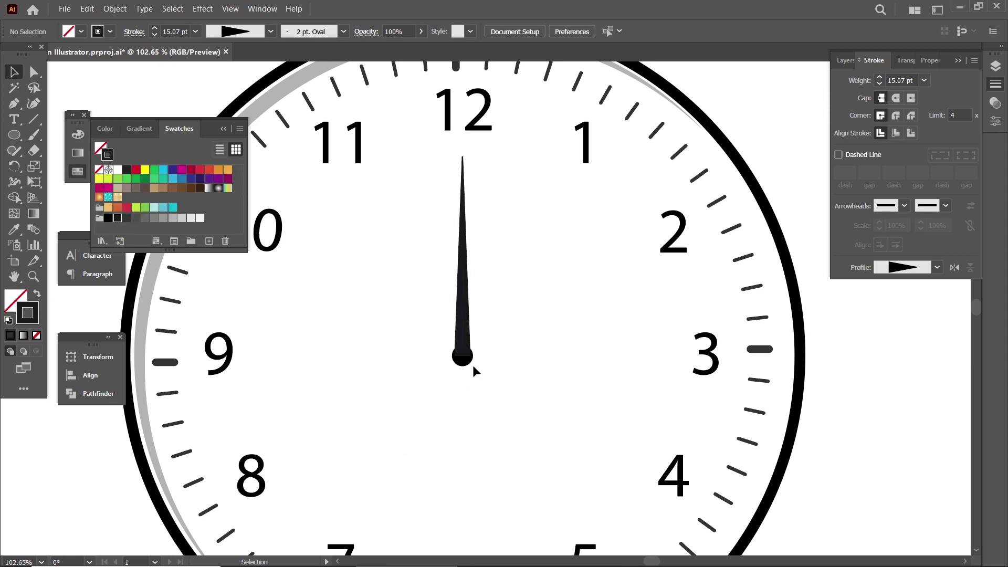
click(225, 131)
click(463, 259)
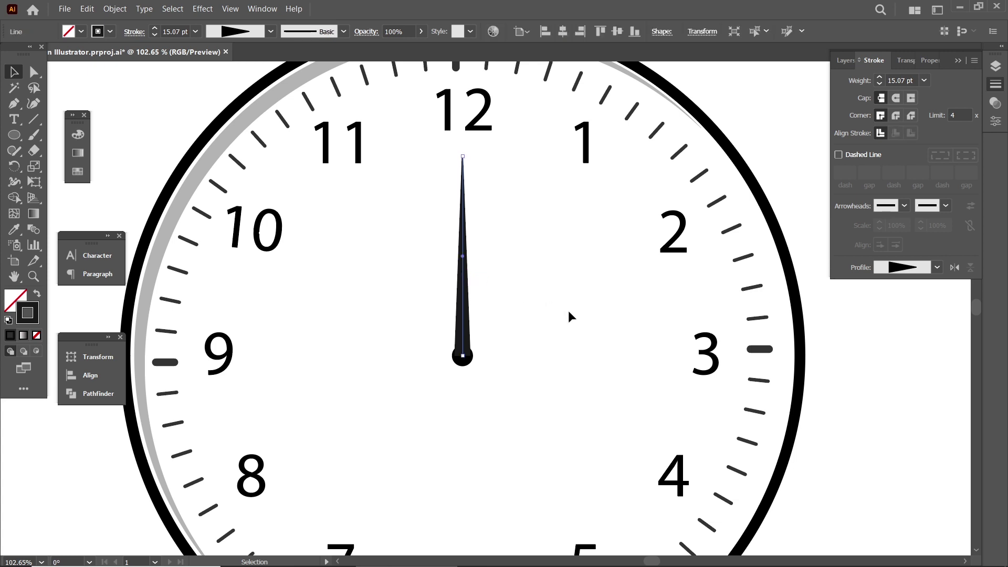
Rotate a copy of the hand around its base so it points at 3.
click(14, 167)
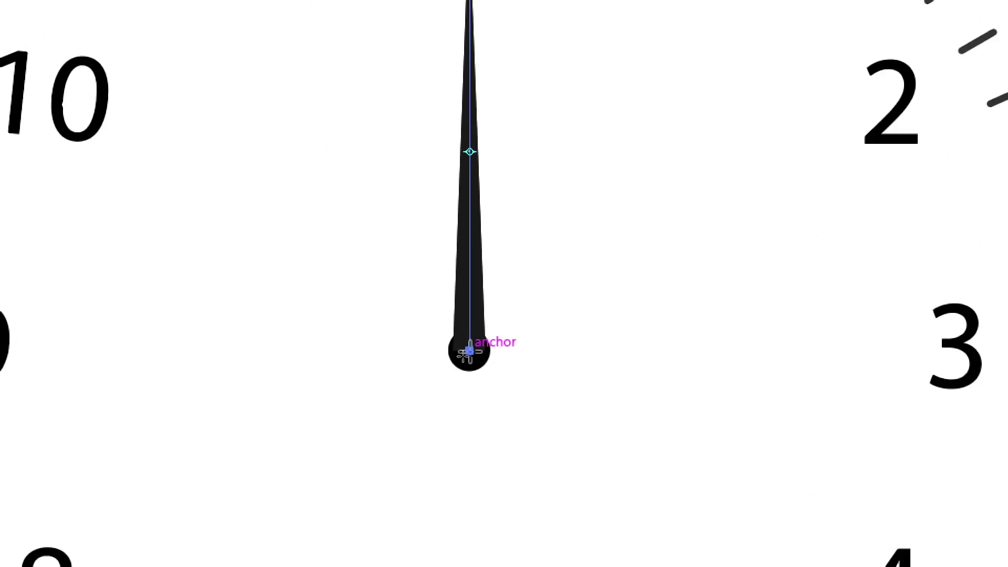
click(465, 352)
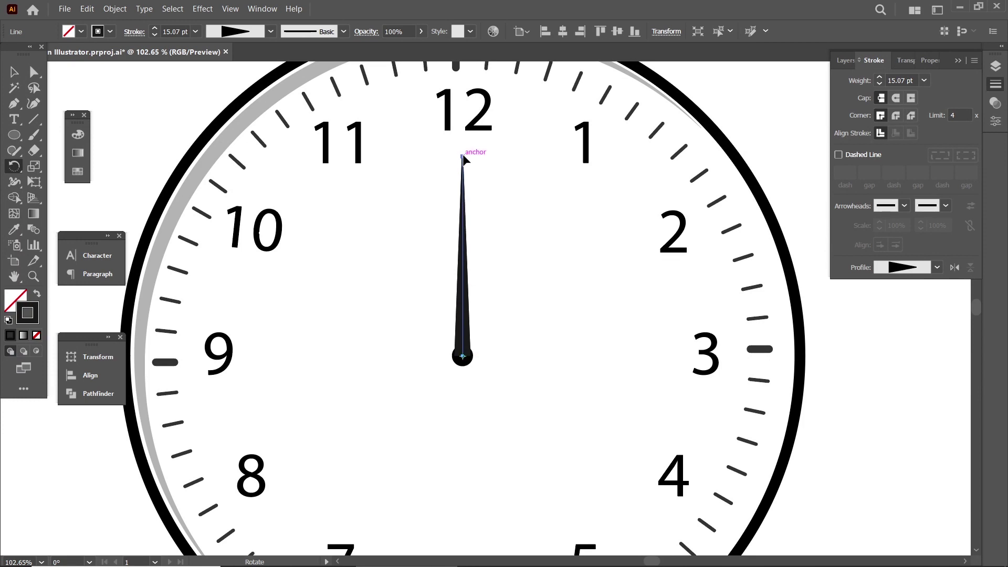
mouse_move(463, 160)
mouse_down()
mouse_move(625, 313)
mouse_move(638, 349)
mouse_up()
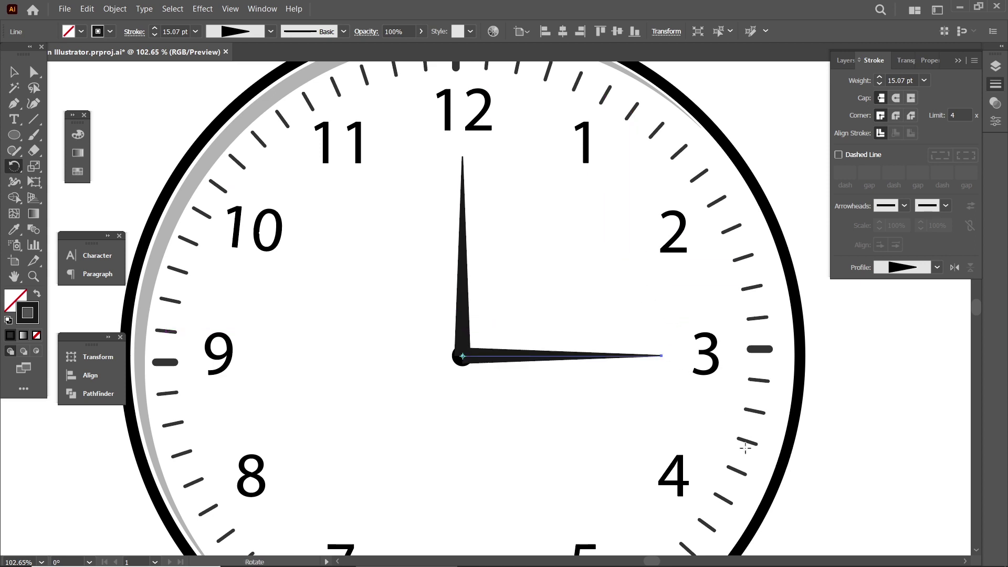
click(34, 74)
click(166, 98)
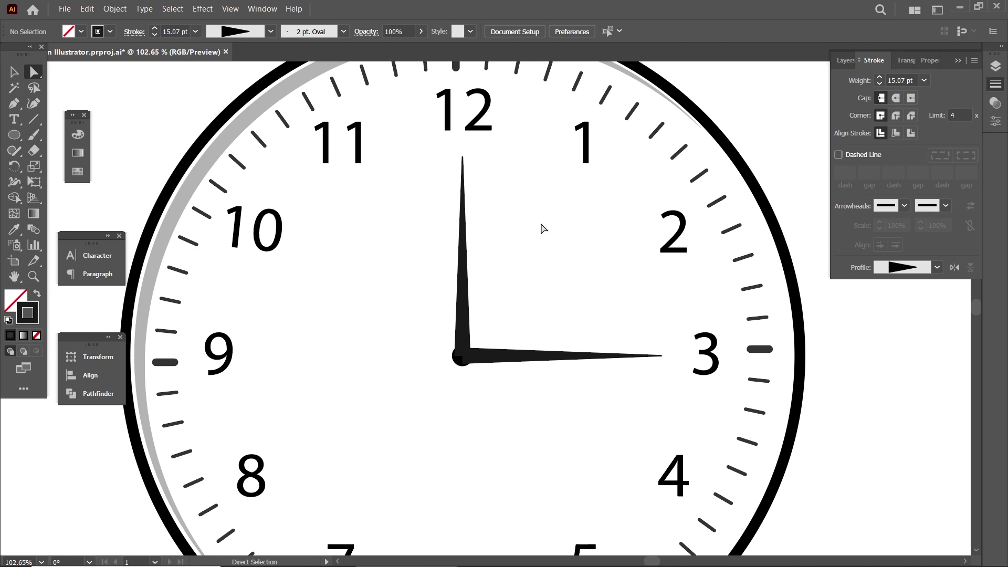
Drag the 3 o'clock hand's tip anchor left, shortening it into the hour hand.
click(469, 270)
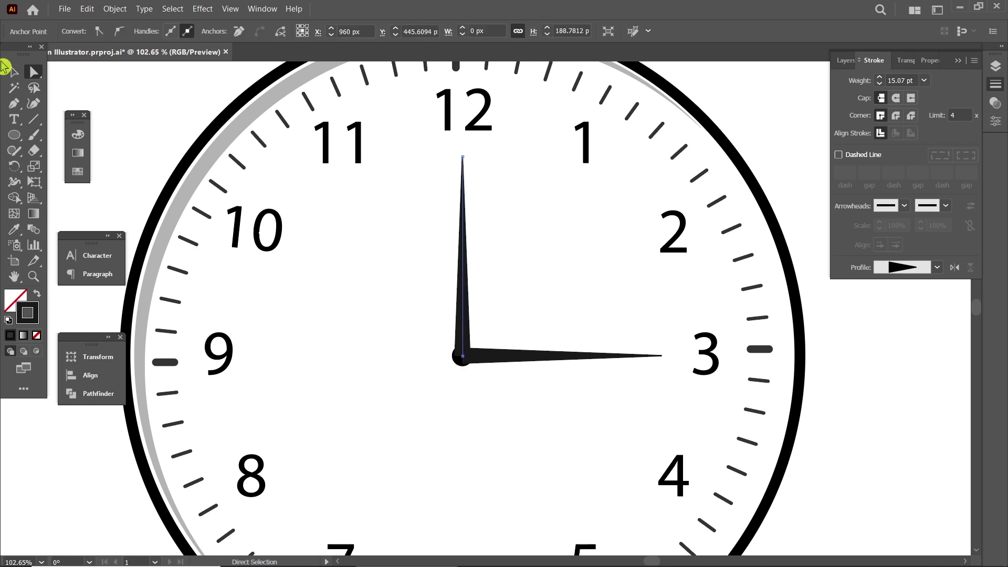
click(12, 75)
click(474, 247)
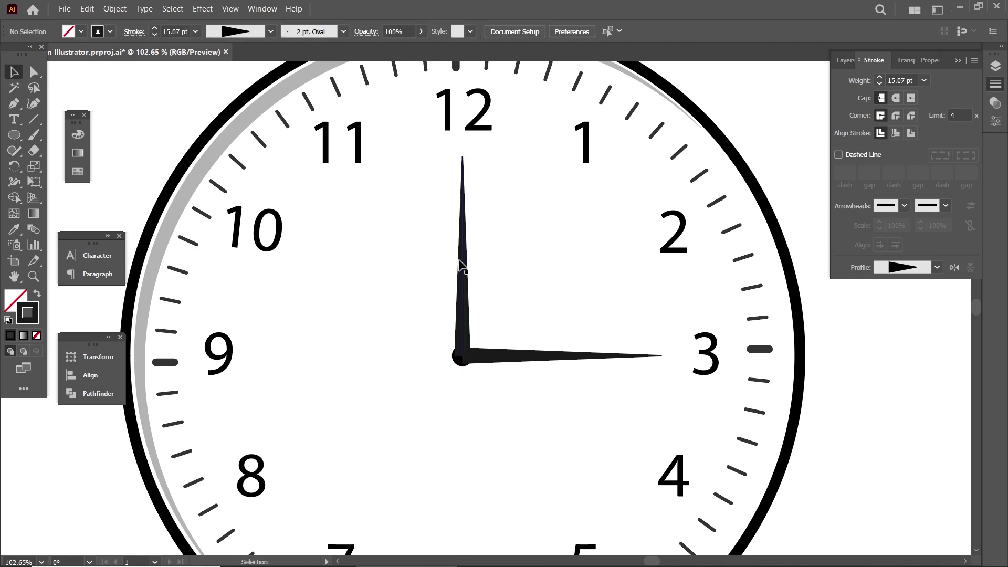
click(463, 264)
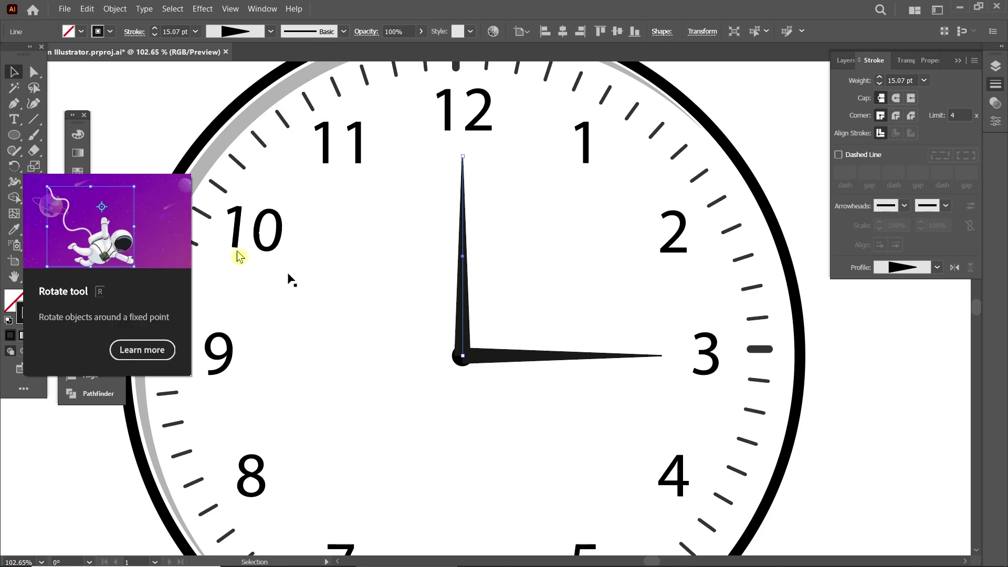
key(z)
mouse_move(453, 354)
mouse_down()
mouse_move(625, 450)
mouse_move(406, 302)
mouse_up()
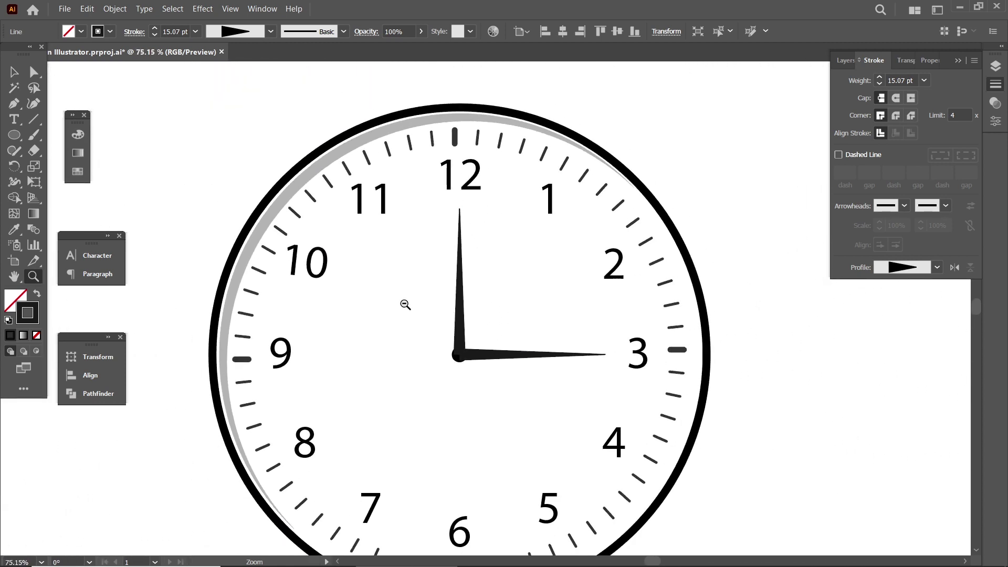
click(33, 74)
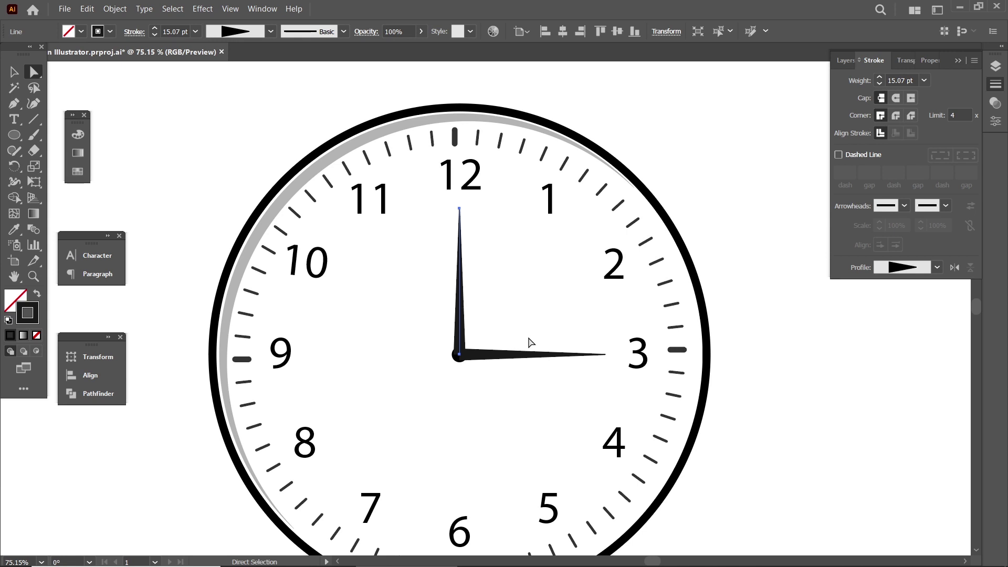
click(605, 355)
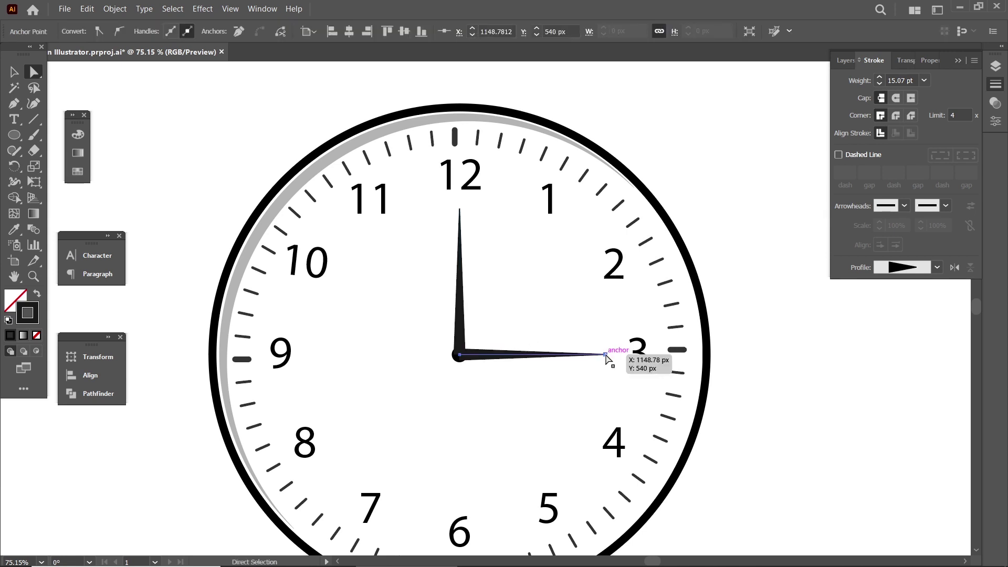
drag(605, 355, 551, 355)
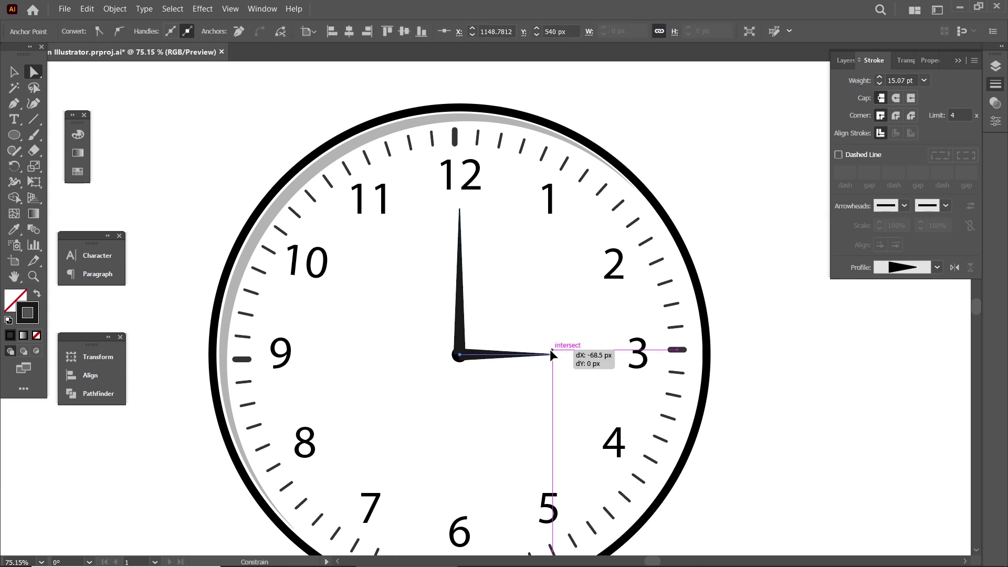
click(727, 391)
click(13, 79)
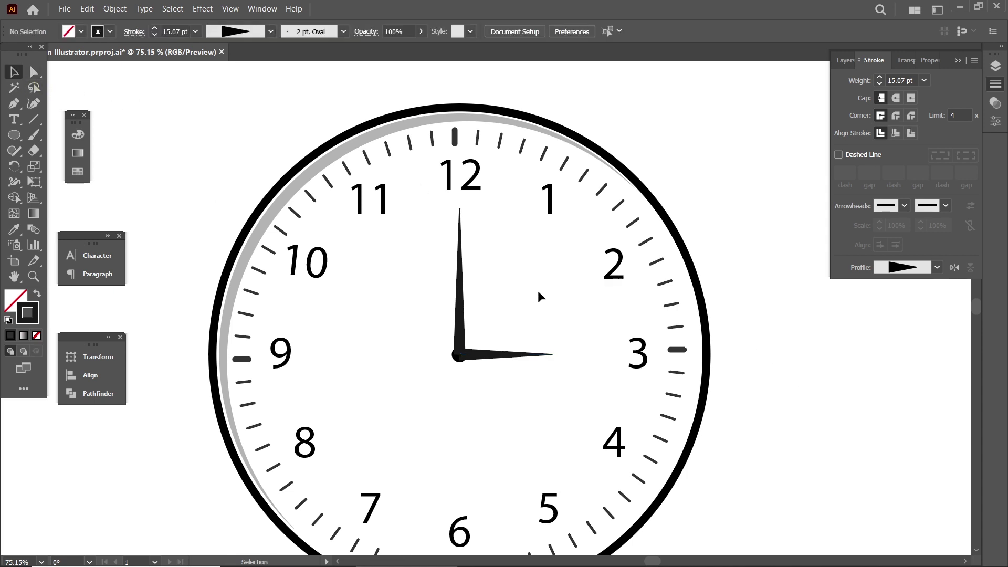
click(34, 119)
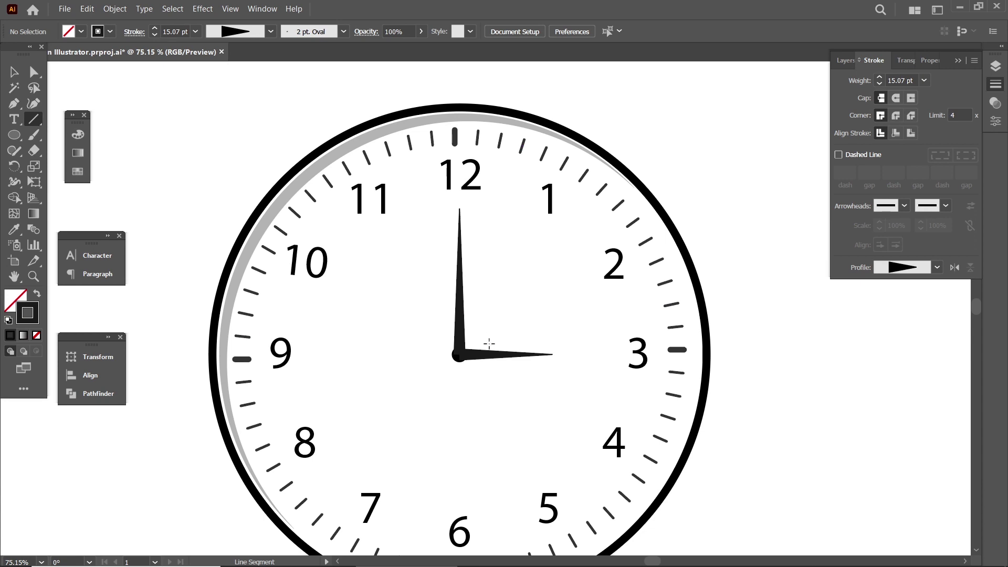
Draw a second-hand line toward 2 with round caps and joins at 3 pt.
mouse_move(460, 354)
mouse_down()
mouse_move(553, 243)
mouse_move(565, 250)
mouse_move(557, 254)
mouse_up()
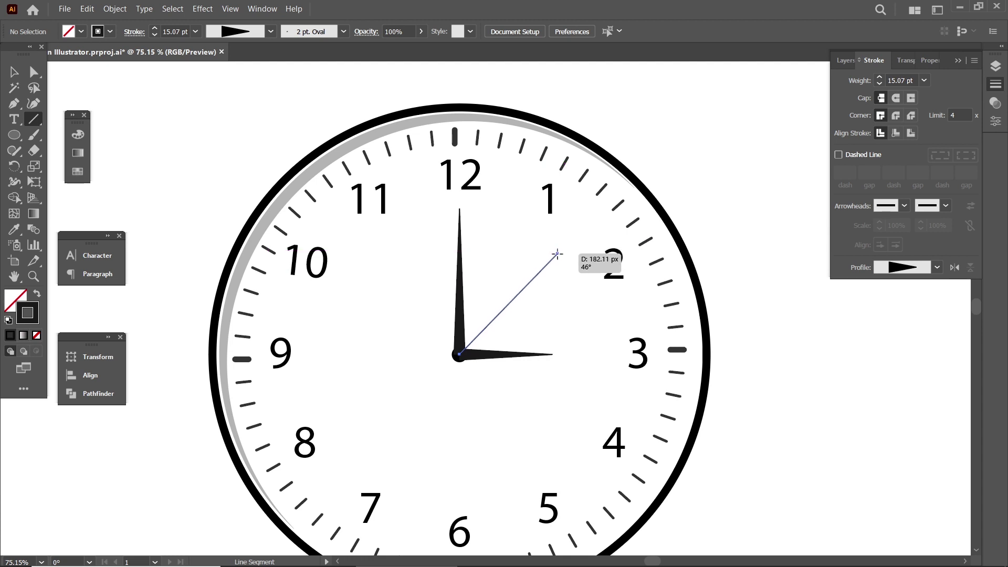
click(12, 74)
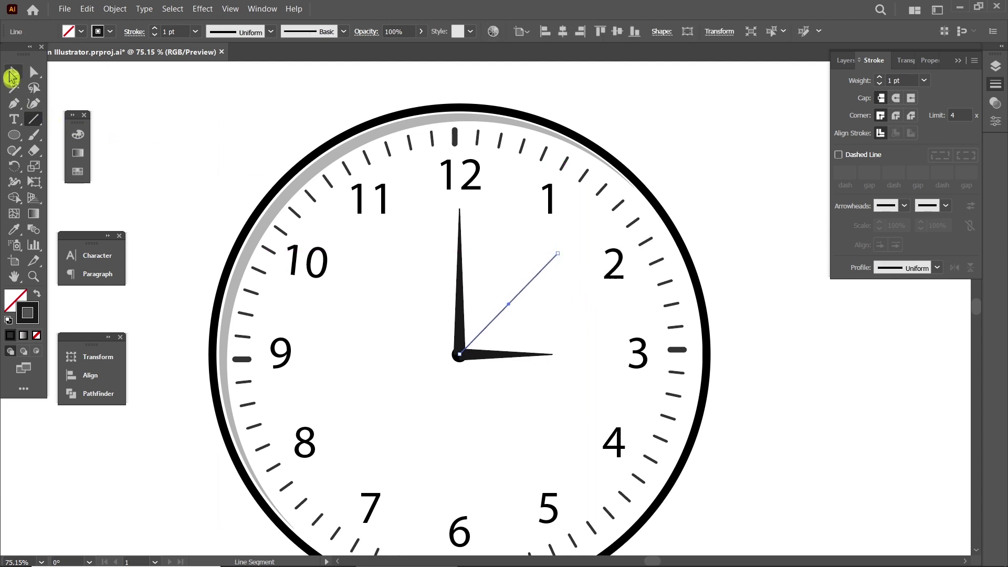
click(895, 98)
click(895, 116)
click(924, 81)
click(954, 173)
click(804, 505)
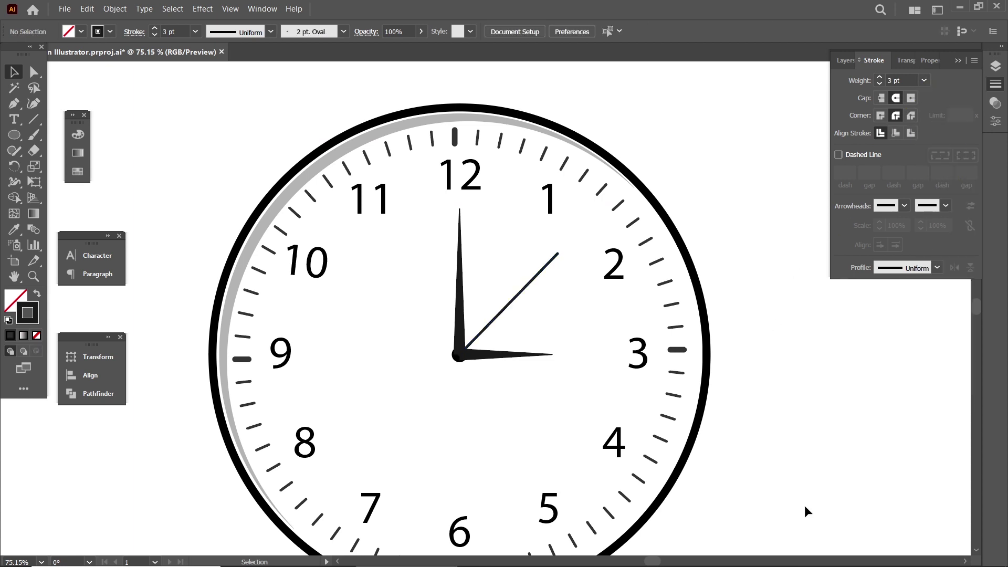
Bring the centre dot to the front over the hands, then zoom out to the clock.
click(460, 358)
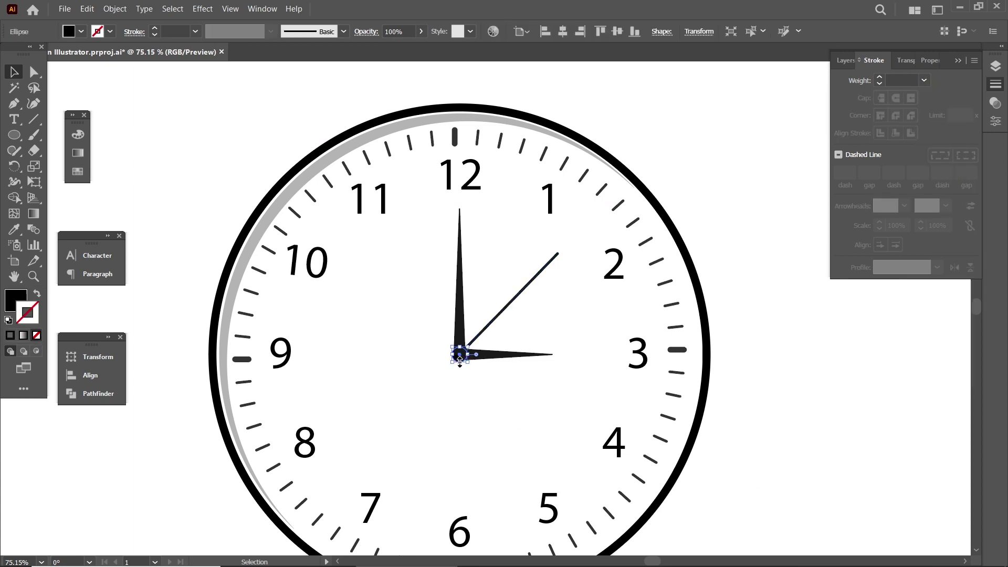
right_click(458, 357)
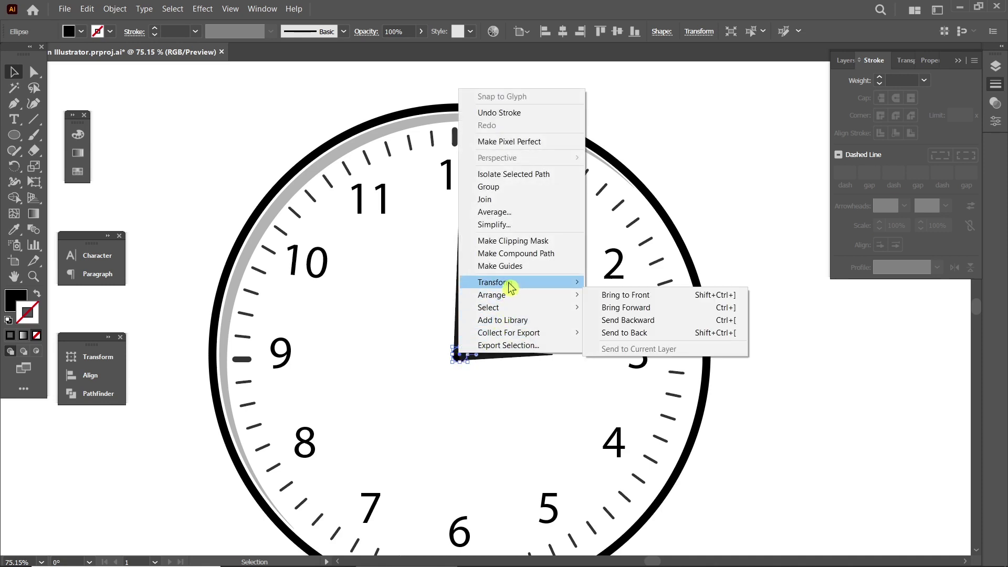
mouse_move(489, 295)
click(603, 295)
click(782, 391)
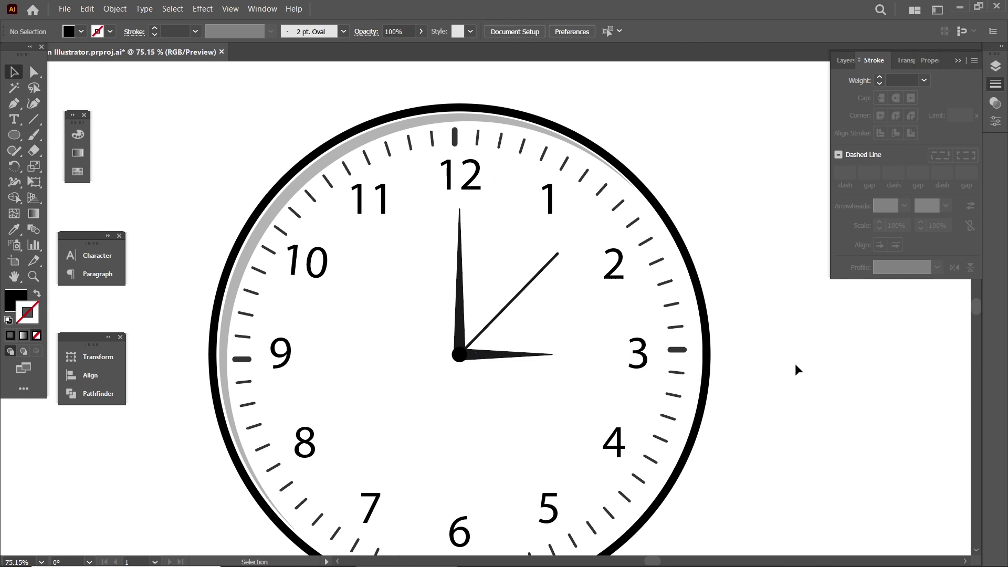
key(z)
mouse_move(753, 410)
mouse_down()
mouse_move(727, 390)
mouse_move(740, 374)
mouse_up()
click(32, 100)
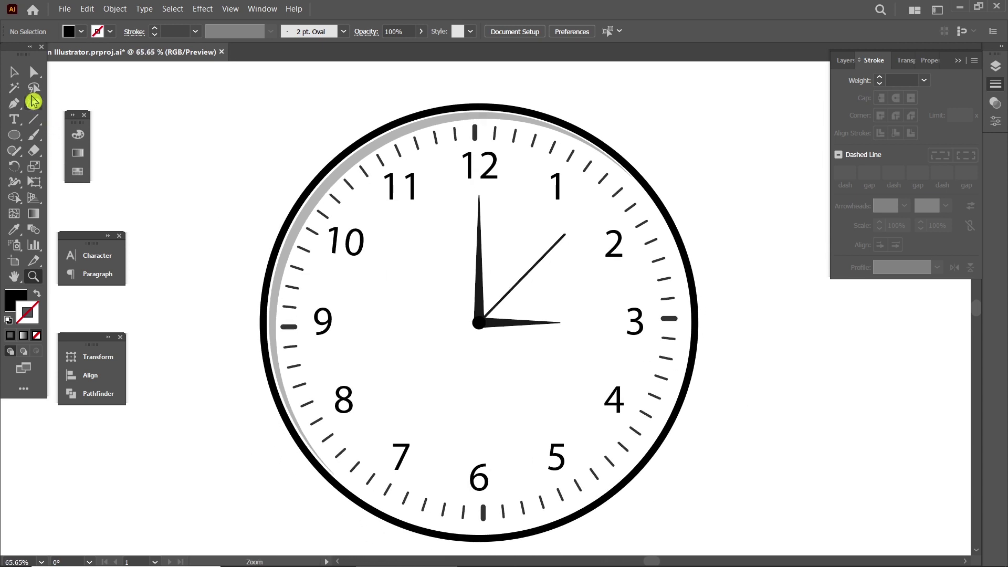
Rotate the selected hour hand about the clock centre so it points toward 4.
click(14, 72)
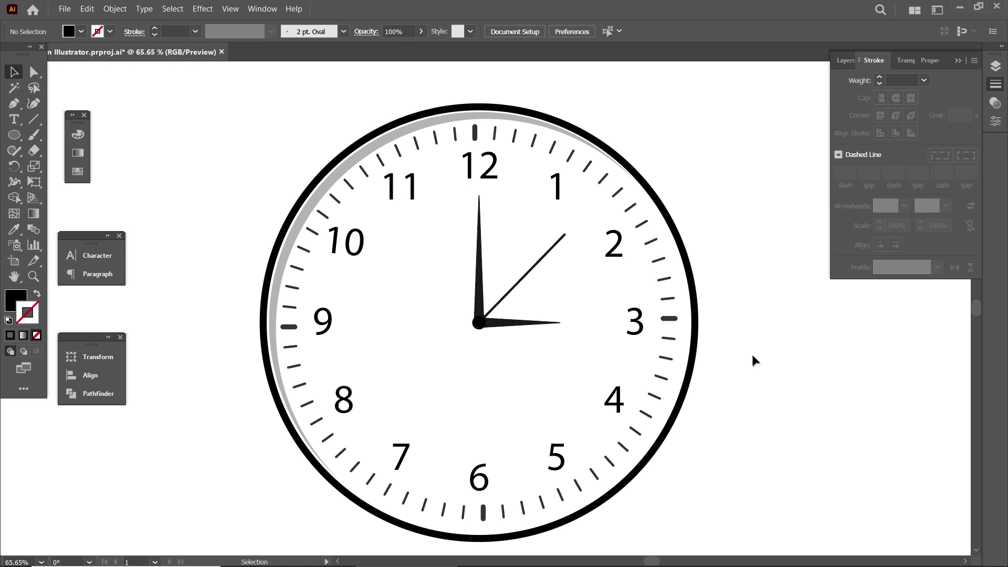
click(502, 326)
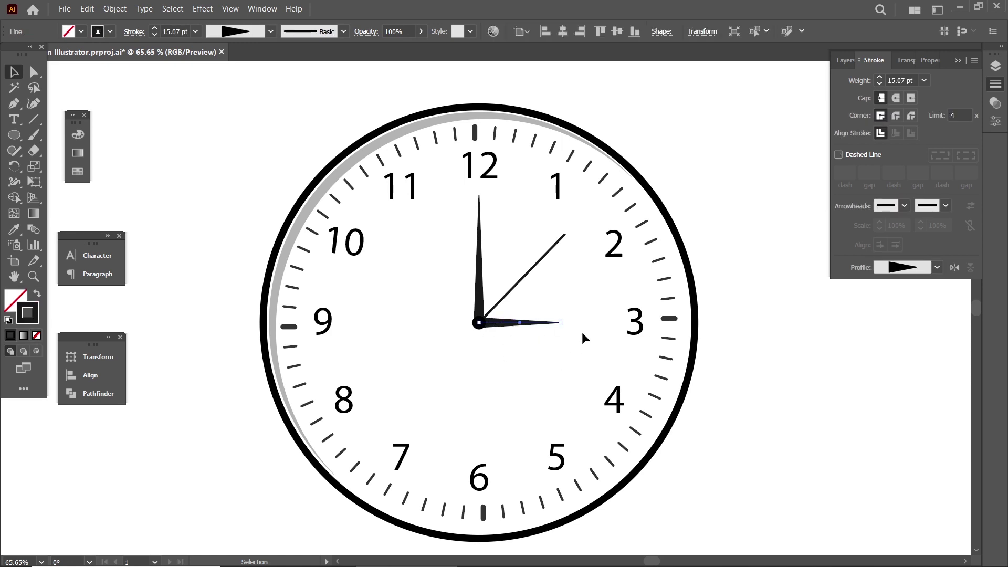
click(14, 166)
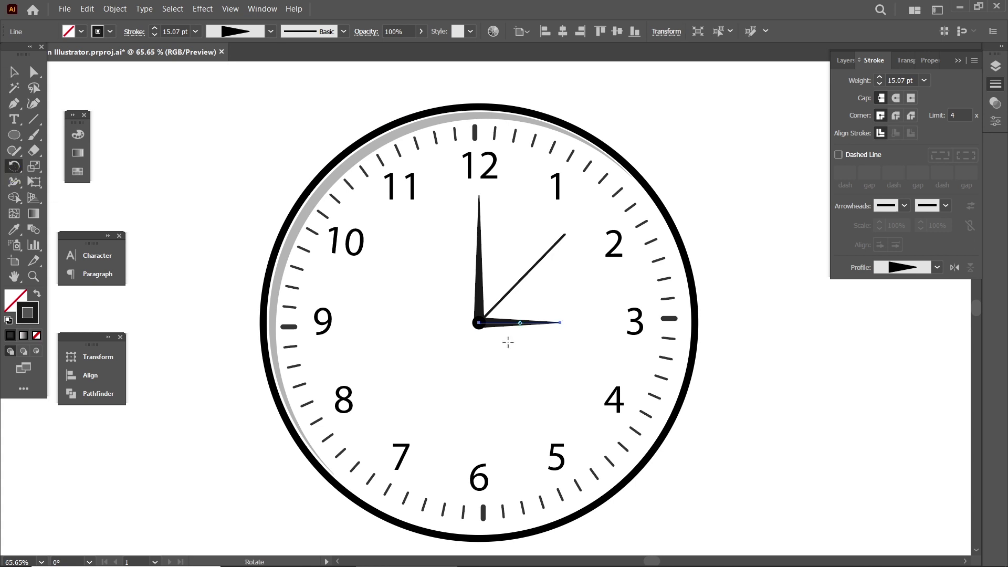
key(z)
drag(483, 323, 512, 400)
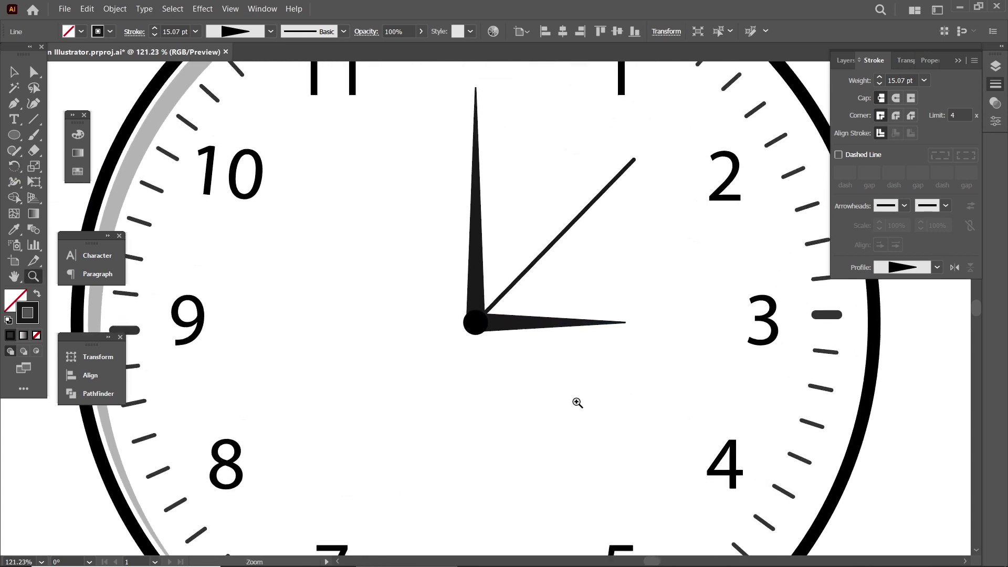
click(14, 72)
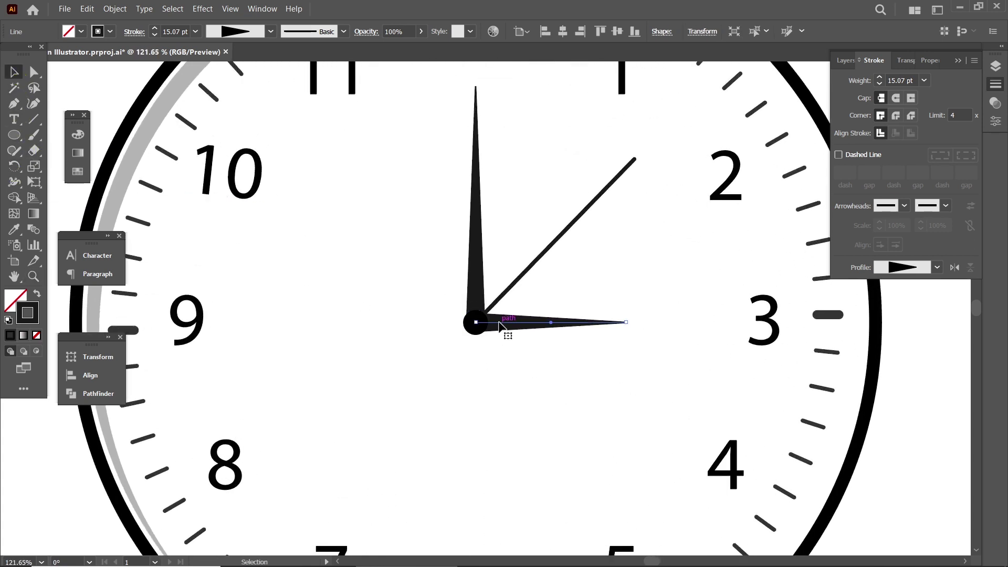
click(15, 165)
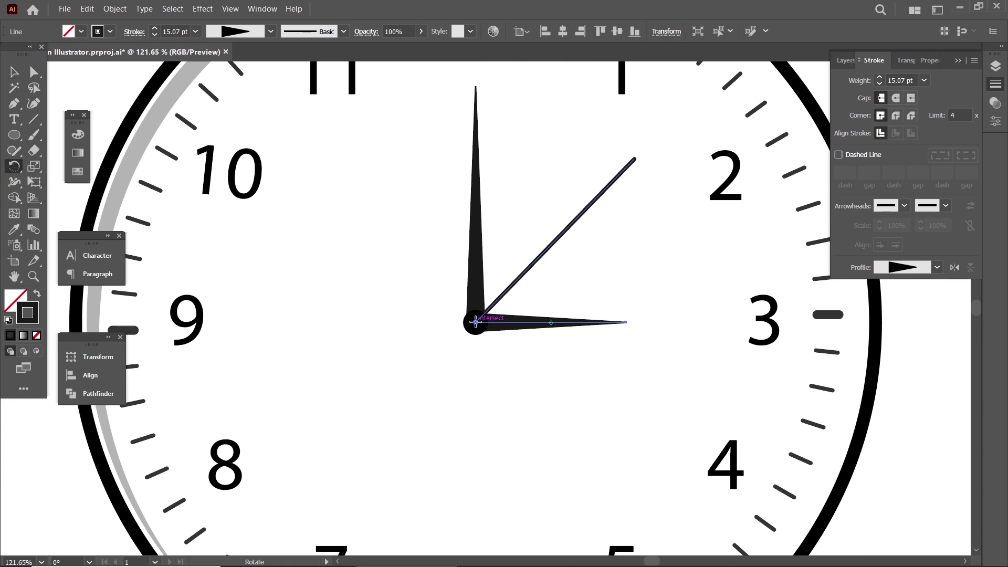
click(476, 322)
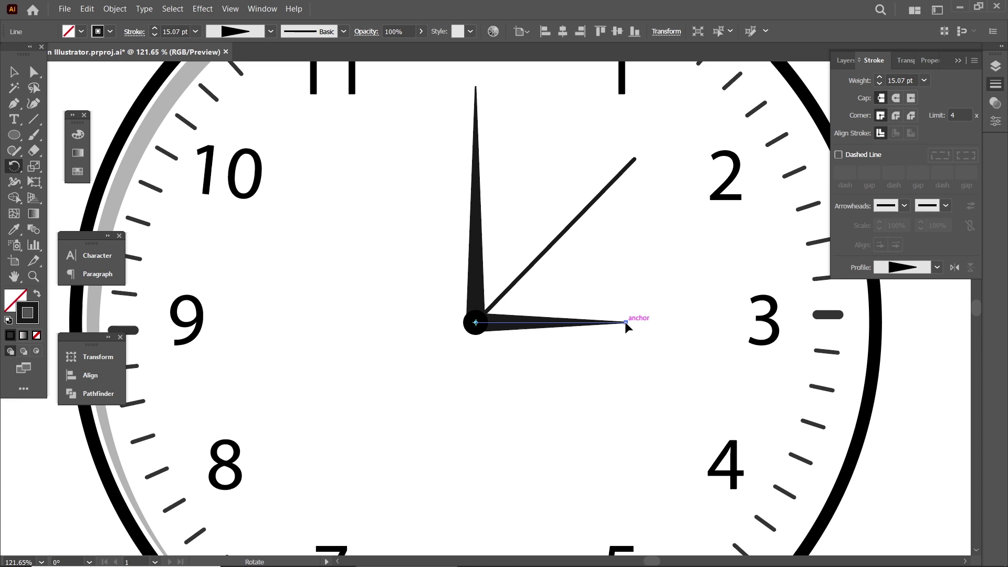
drag(626, 324, 630, 433)
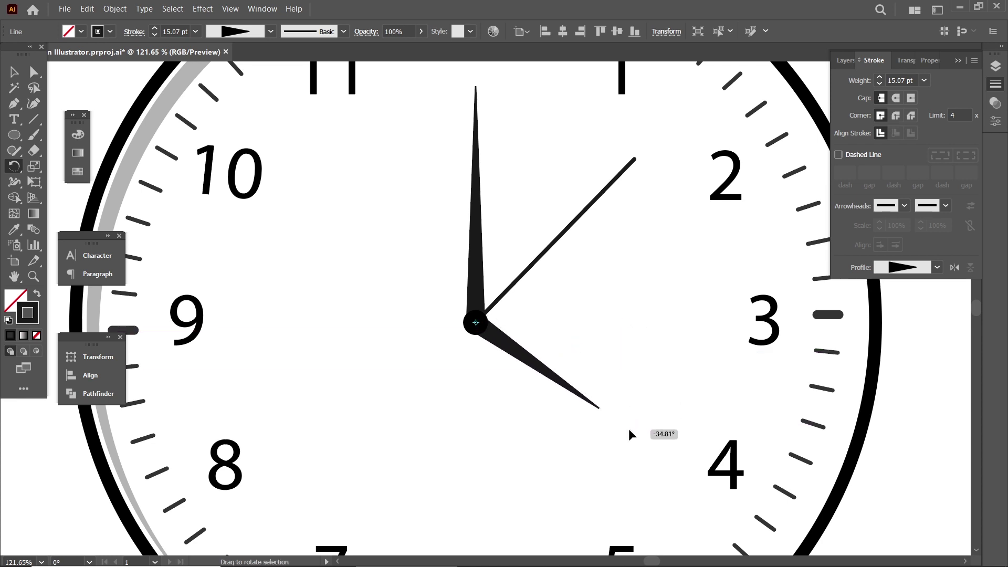
drag(629, 434, 633, 433)
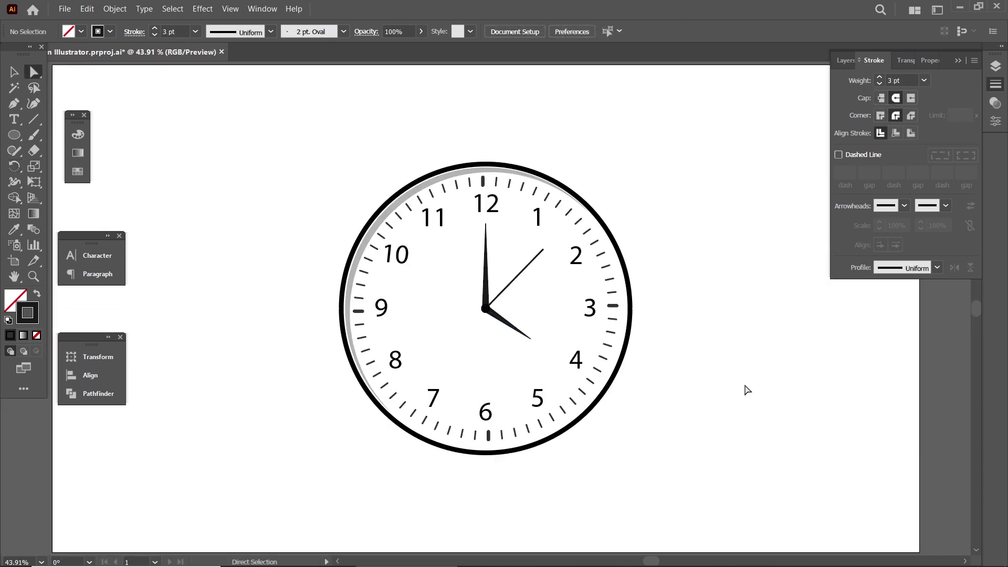
Try dragging the thin hand's tip around the face, then undo the misplaced move.
click(543, 250)
mouse_move(544, 252)
mouse_down()
mouse_move(565, 304)
mouse_move(565, 283)
mouse_move(437, 361)
mouse_up()
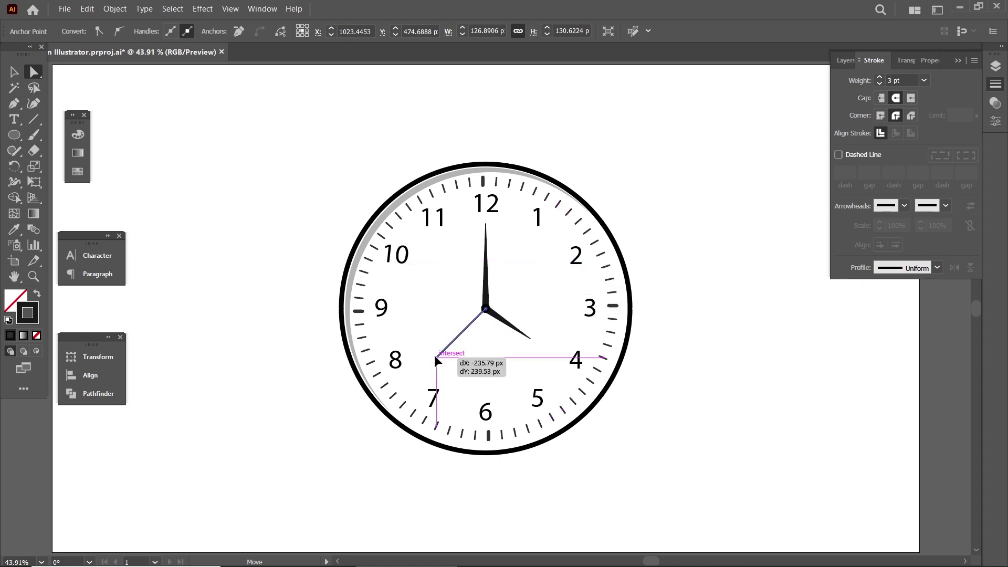
mouse_move(437, 361)
mouse_down()
mouse_move(411, 322)
mouse_move(423, 353)
mouse_move(468, 331)
mouse_move(418, 366)
mouse_move(407, 352)
mouse_up()
key(ctrl+z)
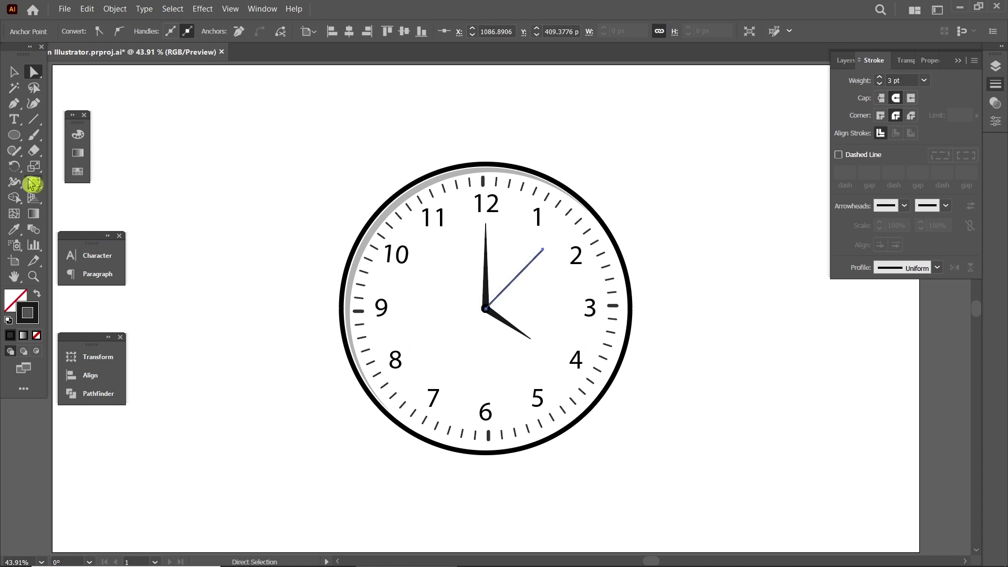
Rotate the thin second hand about the clock centre until it points toward 7.
key(z)
drag(470, 304, 619, 420)
click(19, 175)
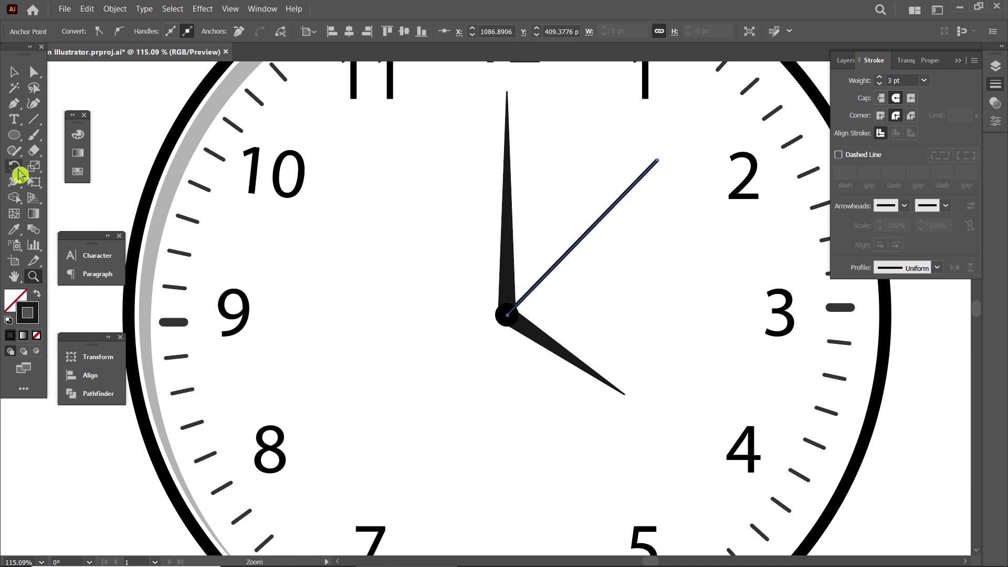
click(507, 315)
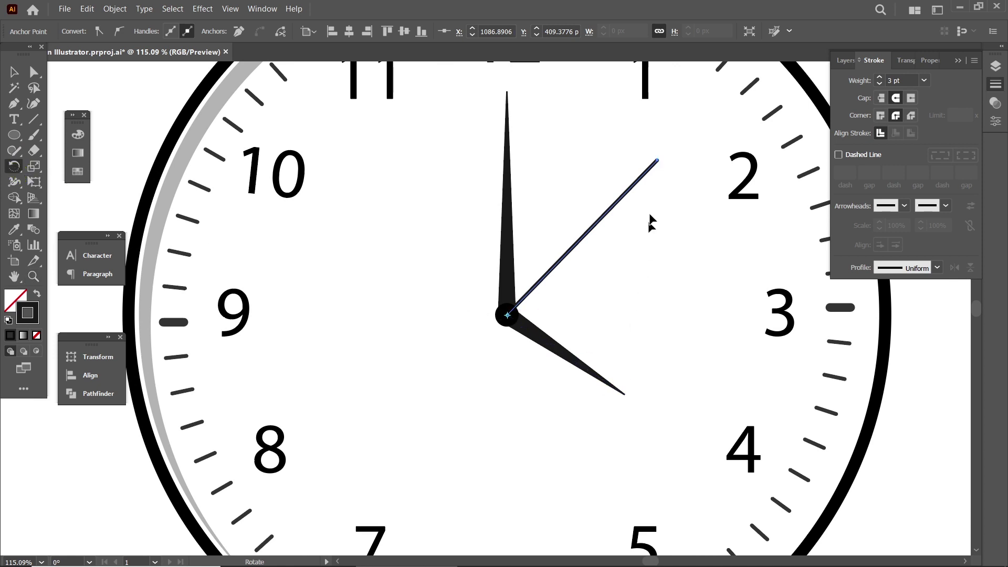
drag(657, 163, 330, 423)
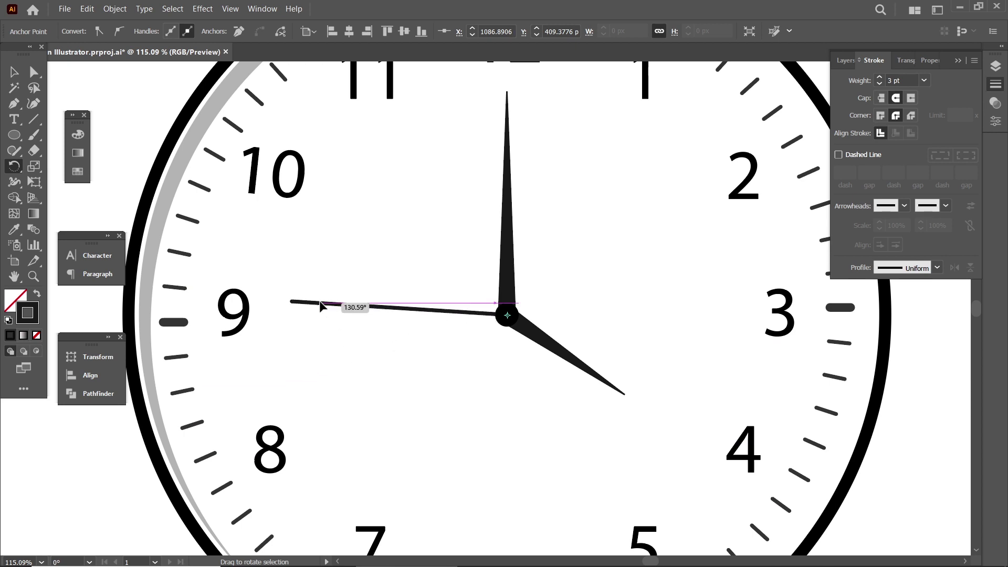
drag(330, 423, 385, 512)
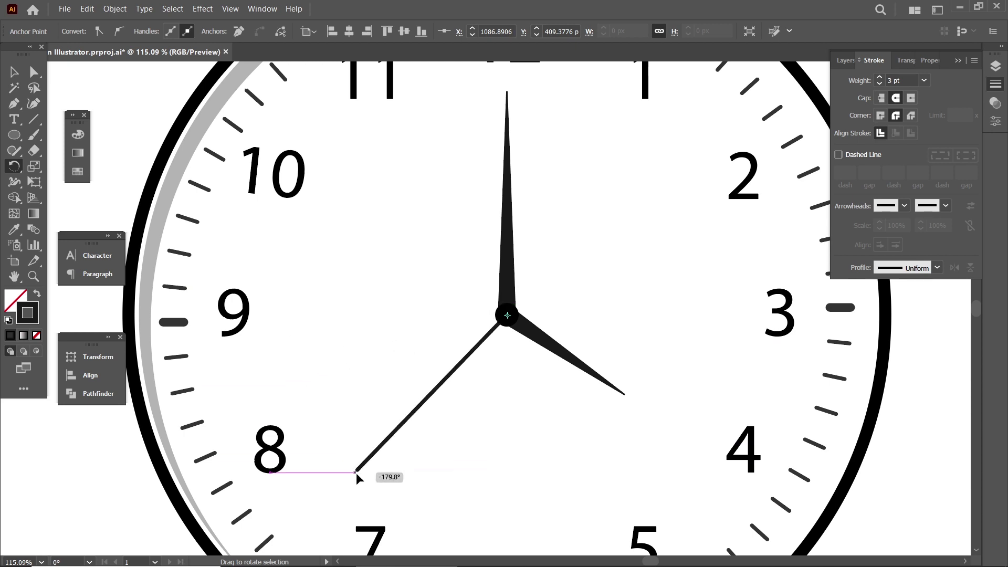
drag(385, 512, 379, 499)
Fit the whole clock in the window, deselect the hand, and show the Layers panel.
key(v)
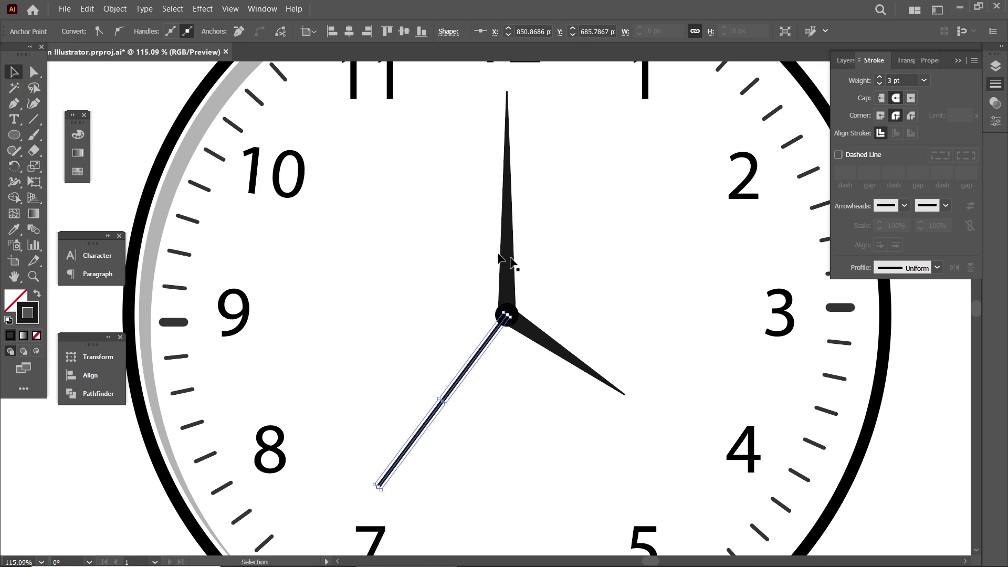
key(ctrl+0)
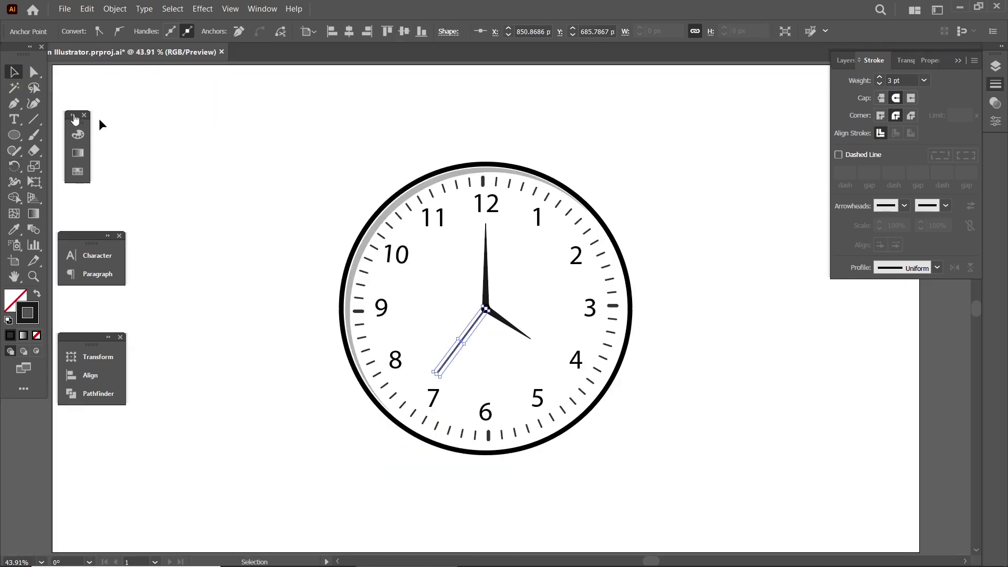
click(608, 182)
click(842, 61)
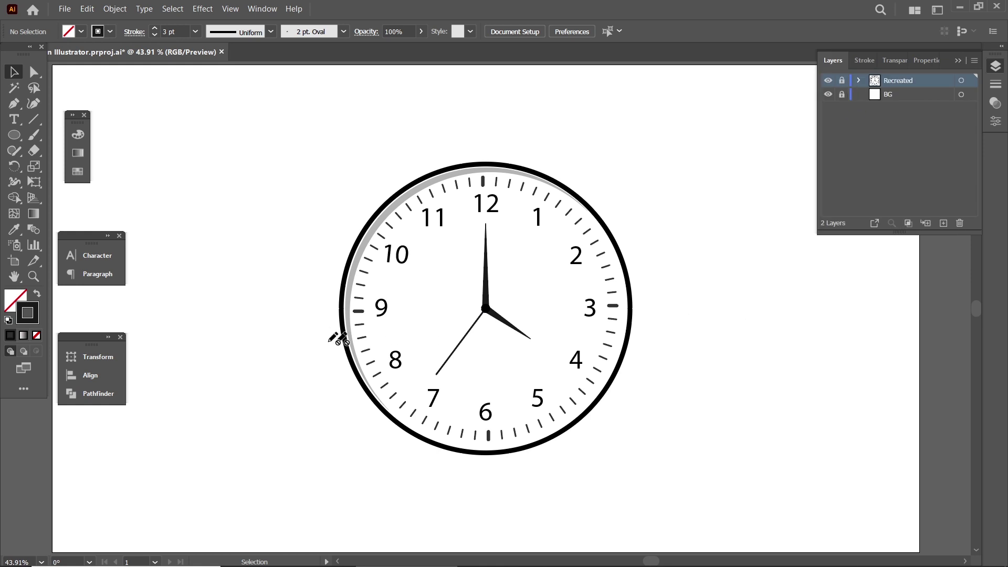
Switch the screen mode to Presentation Mode to display the finished clock.
click(23, 367)
click(101, 370)
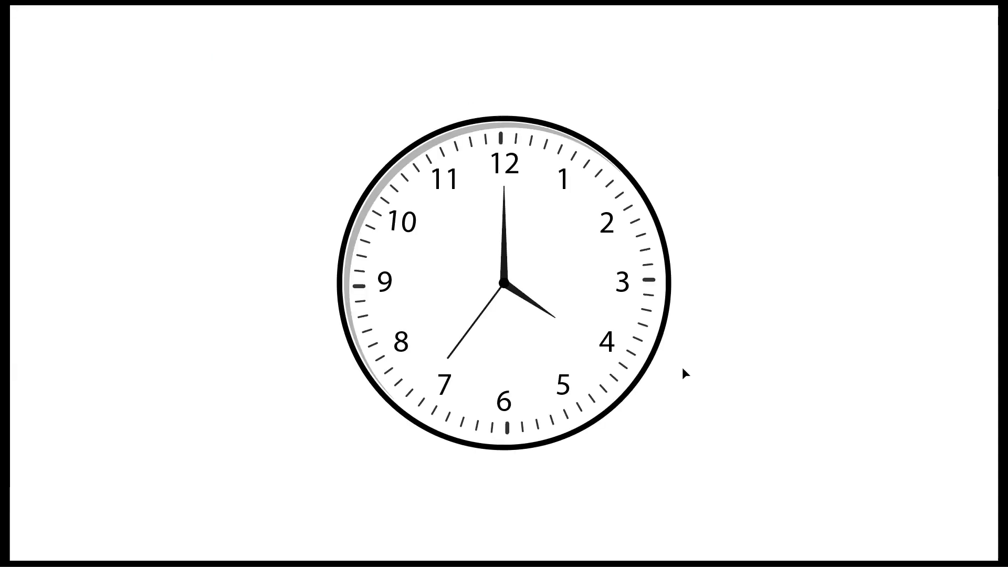